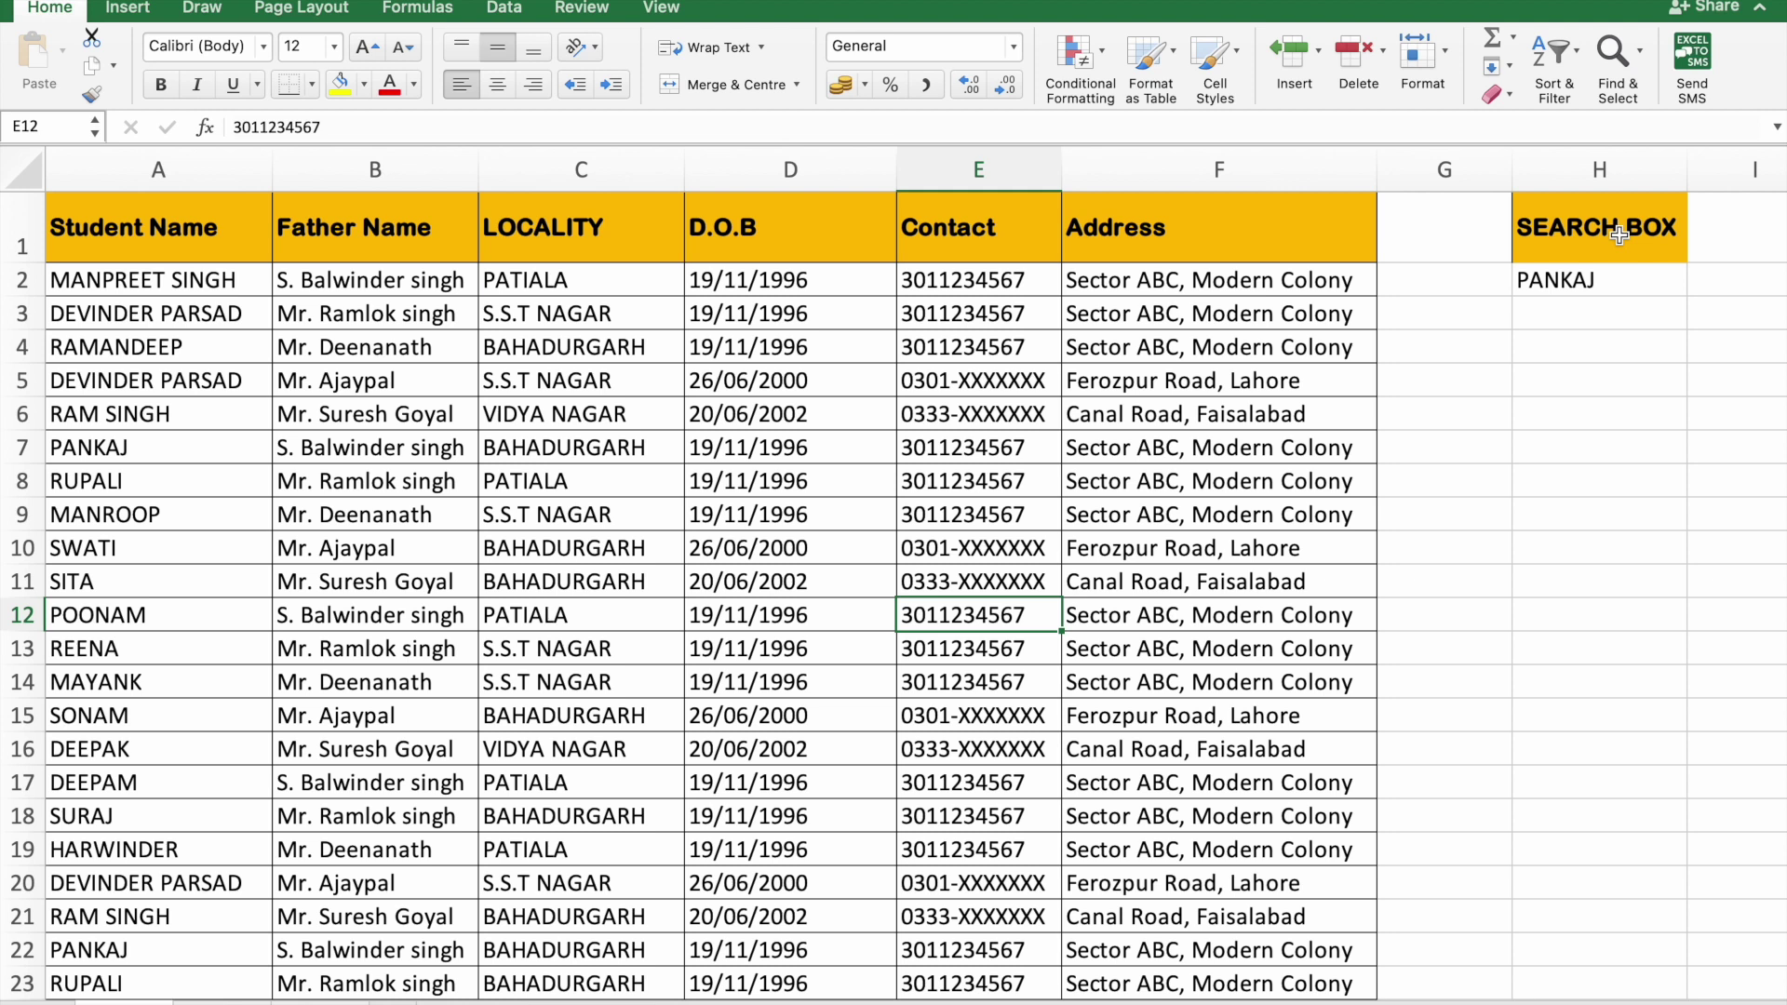
- Select the student table from A1 through F26
left_click(1600, 284)
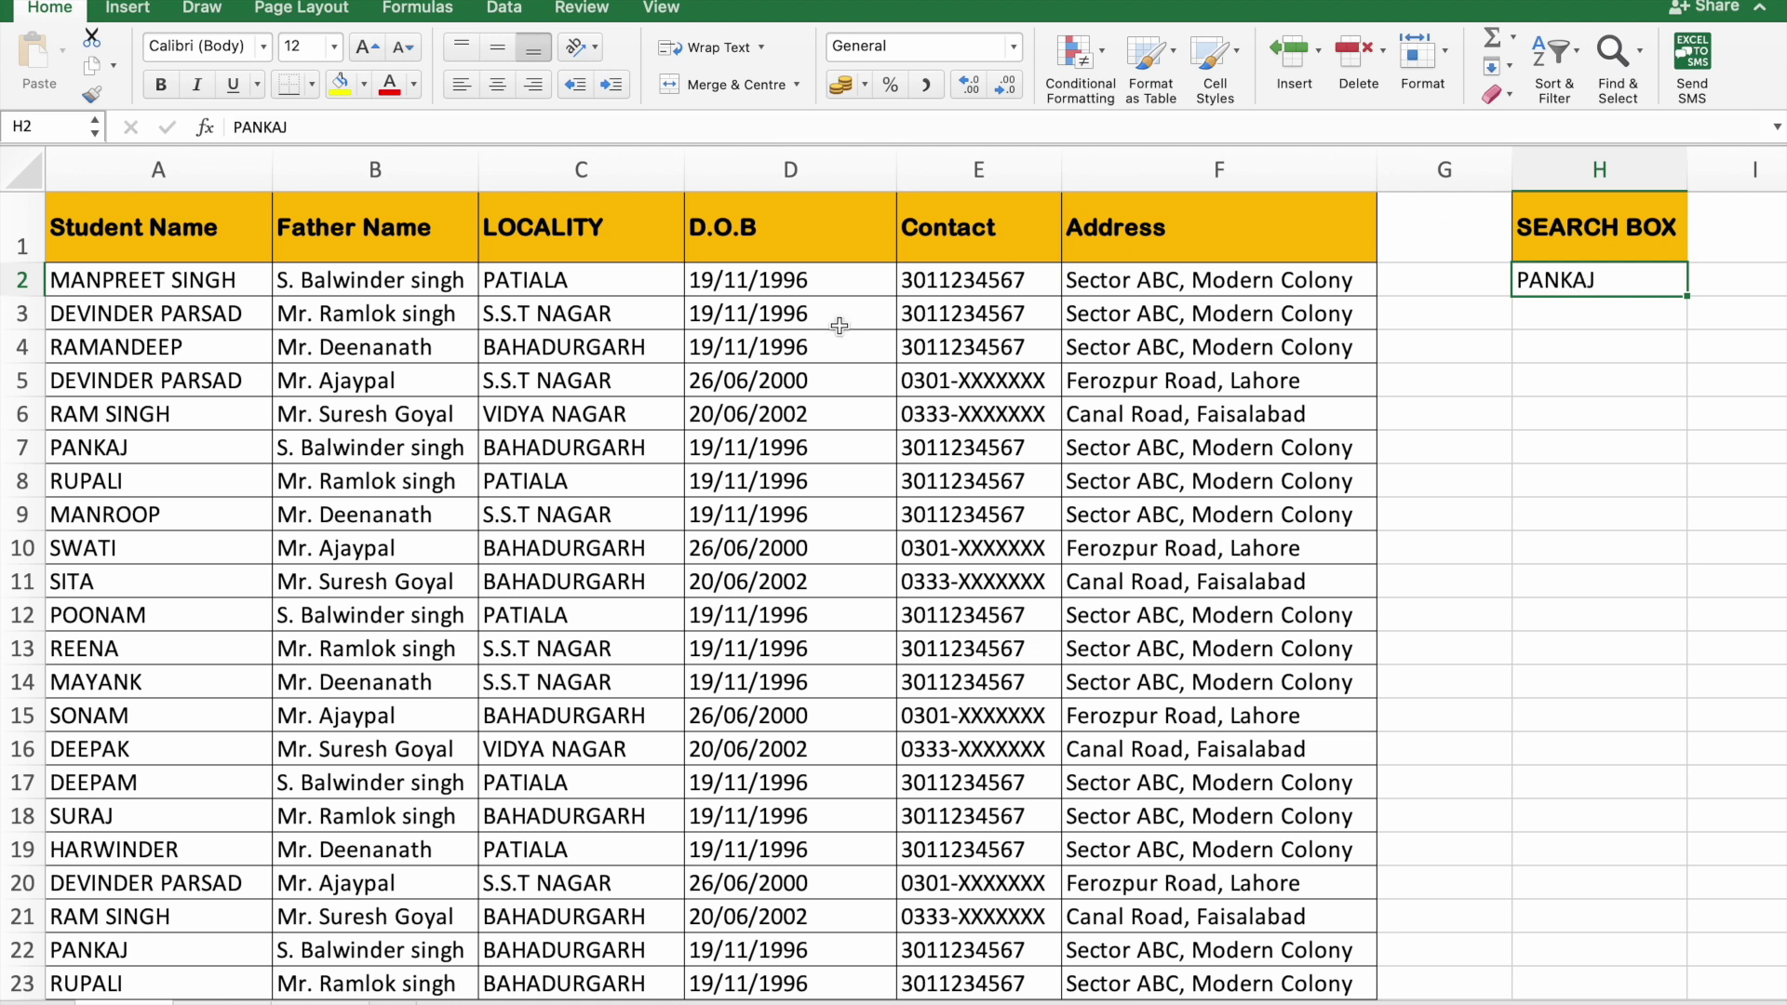
left_click_drag(176, 227, 1217, 648)
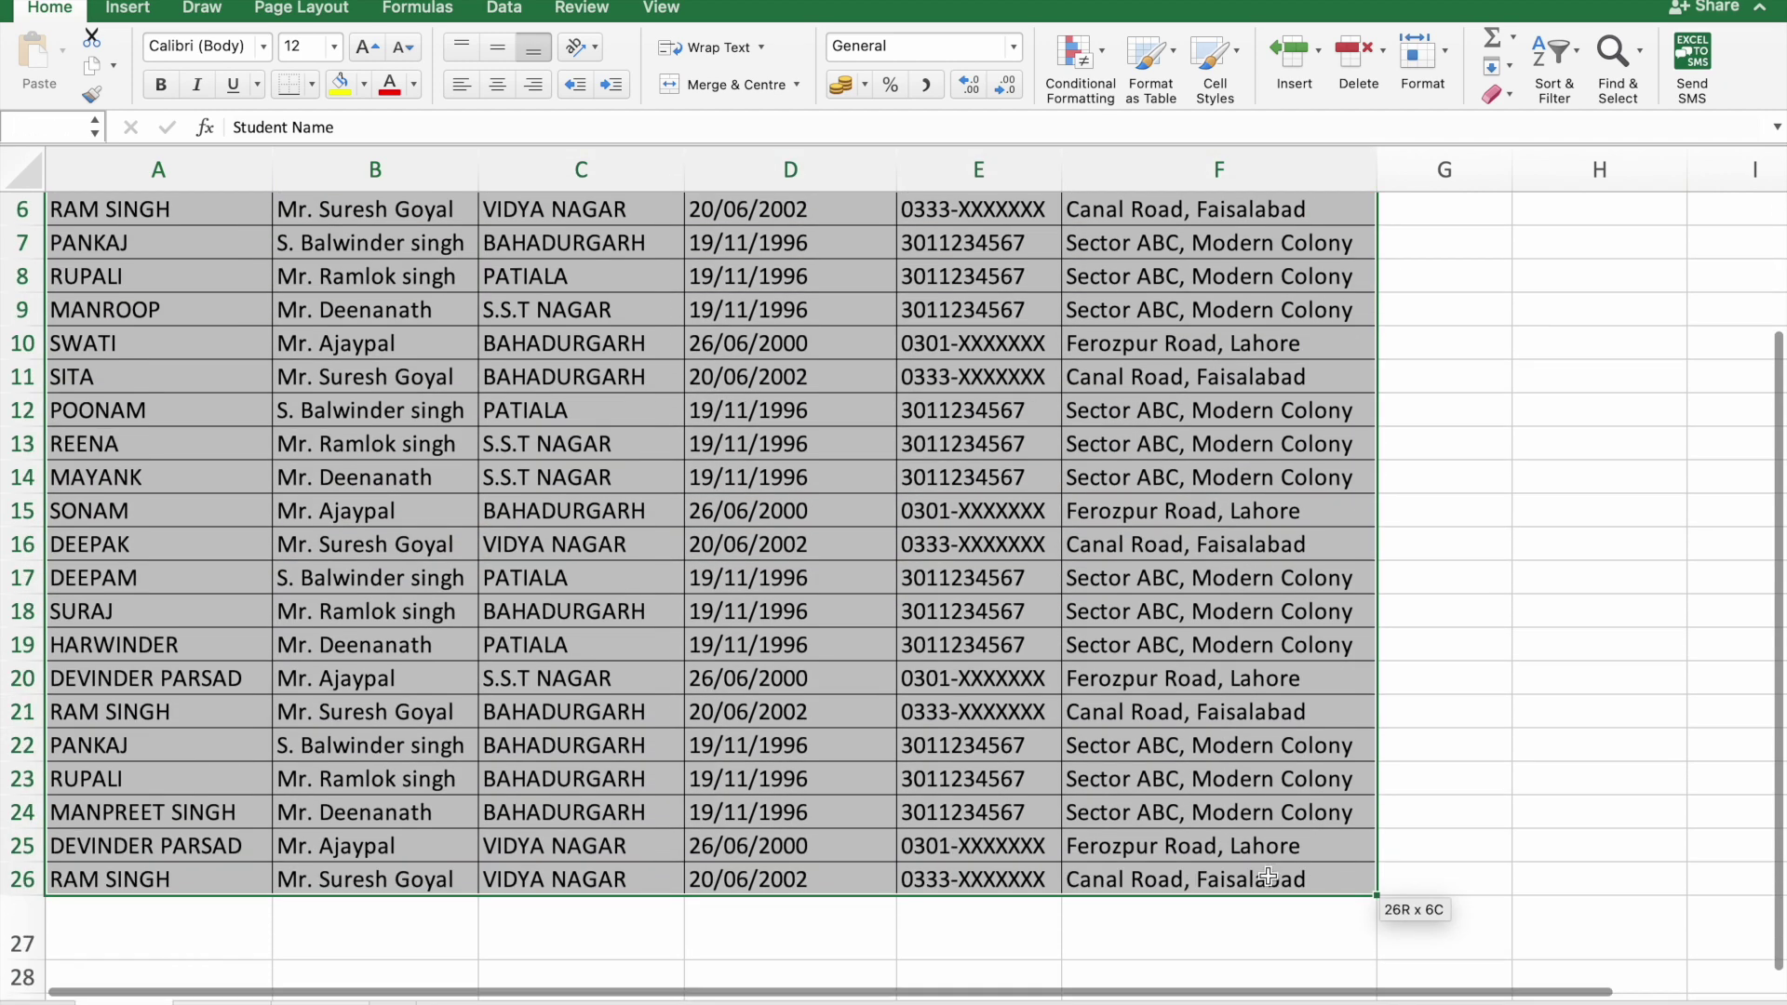
left_click_drag(1217, 649, 1268, 878)
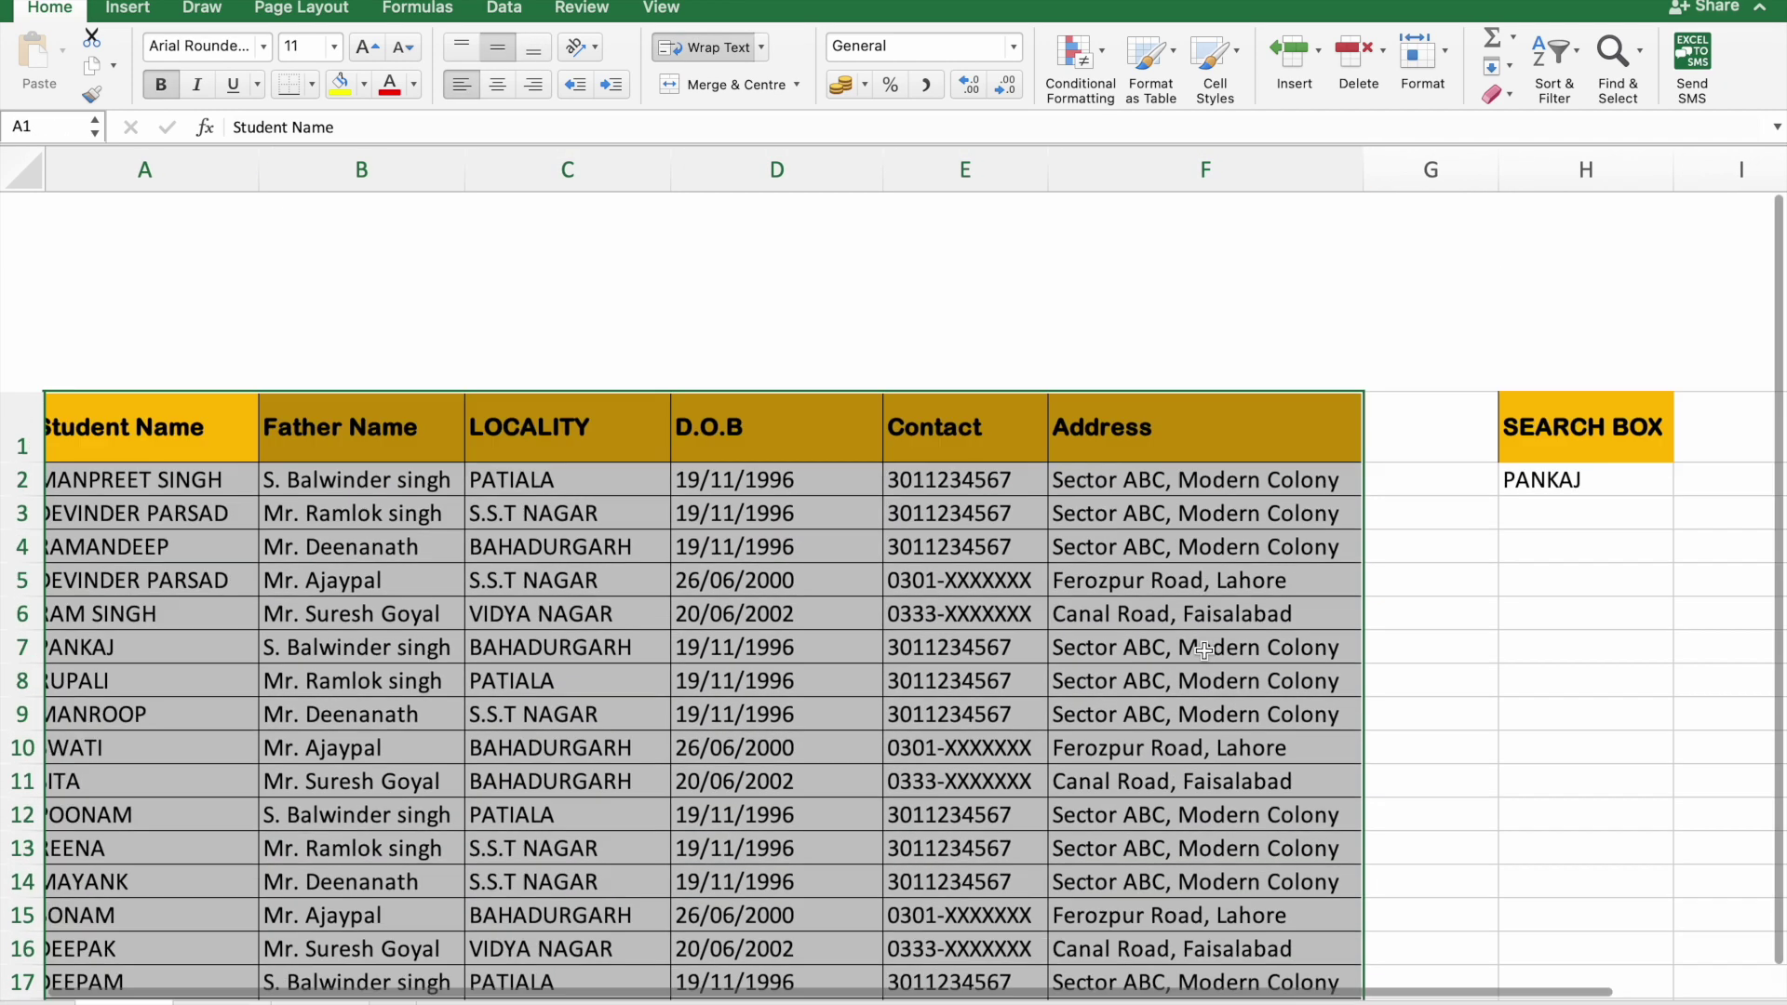
scroll(1210, 558, "up", 5)
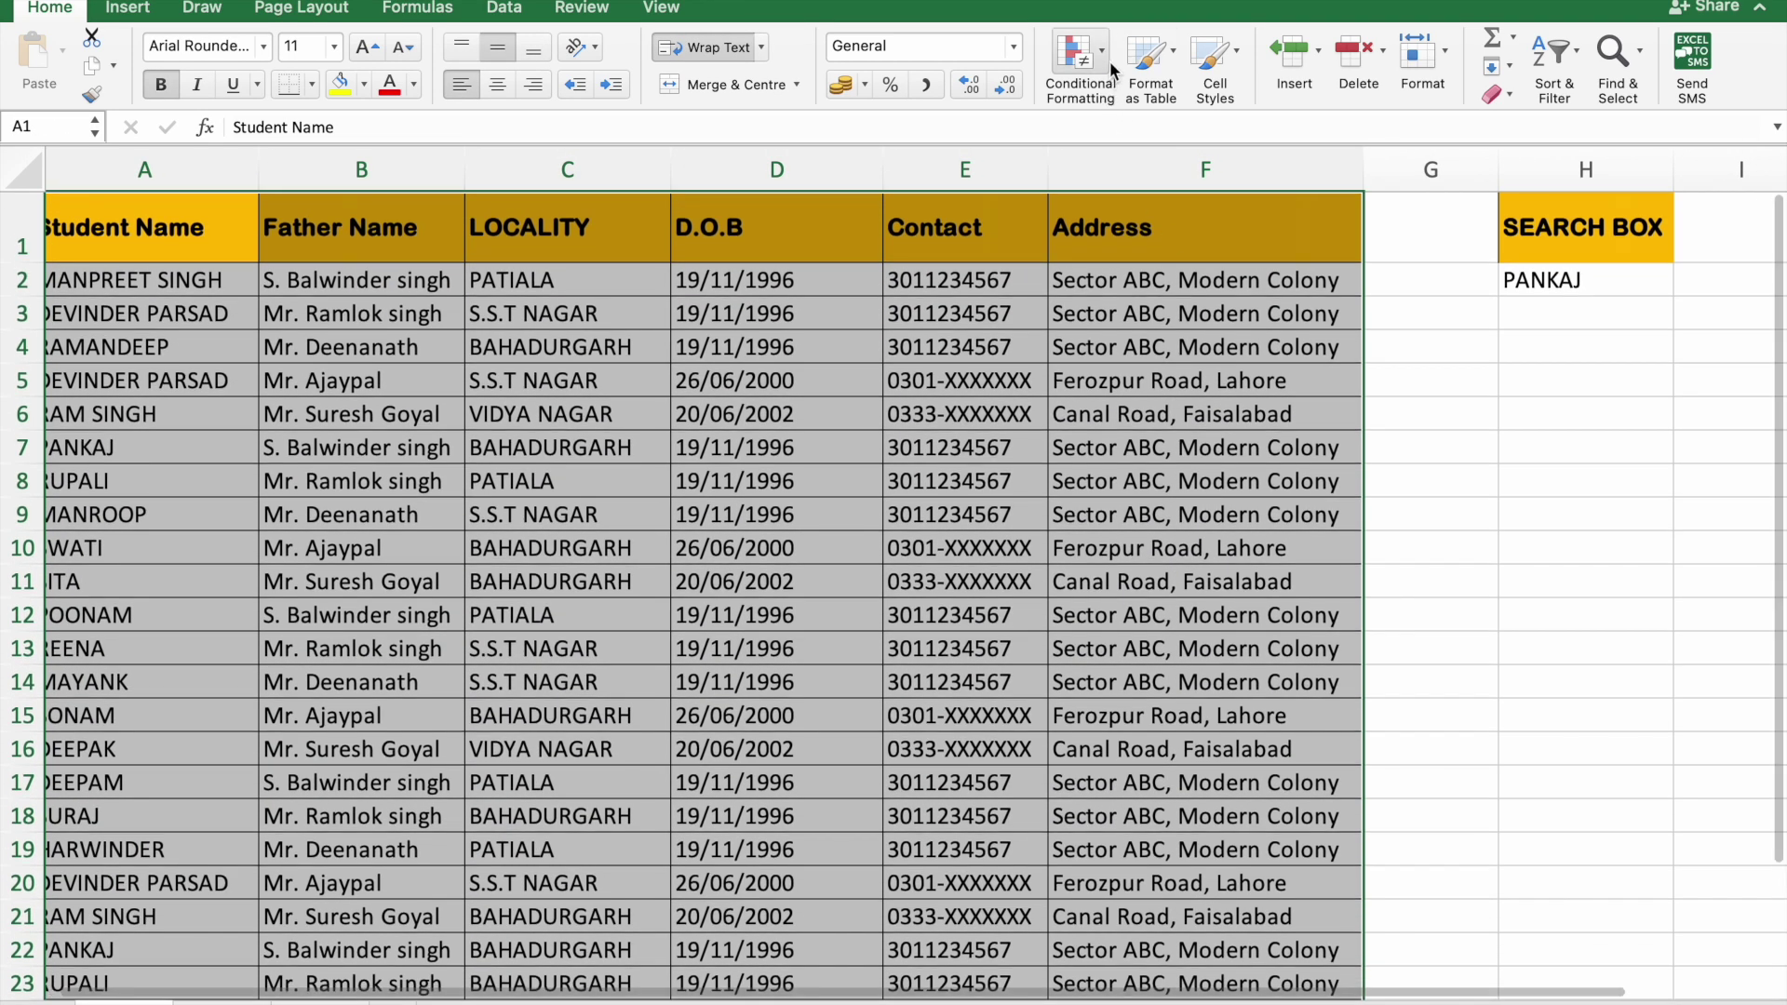
- Start a new Classic-style conditional formatting rule that uses a formula
left_click(1096, 63)
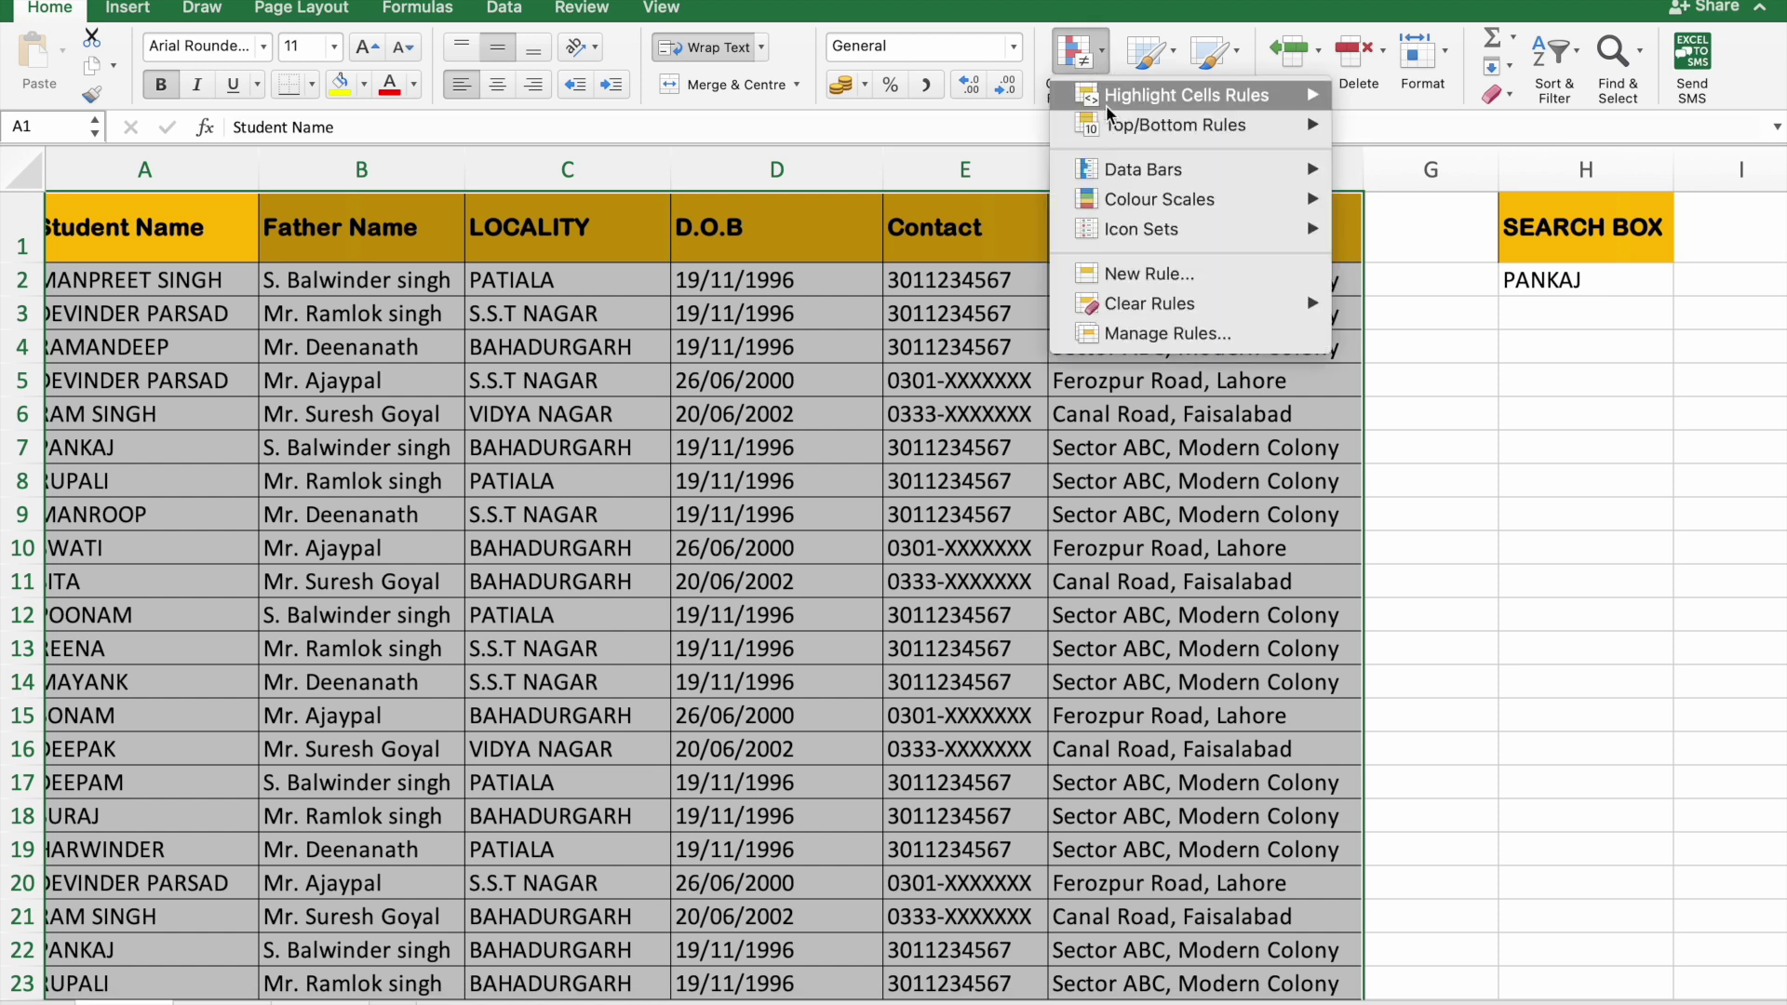
left_click(1121, 275)
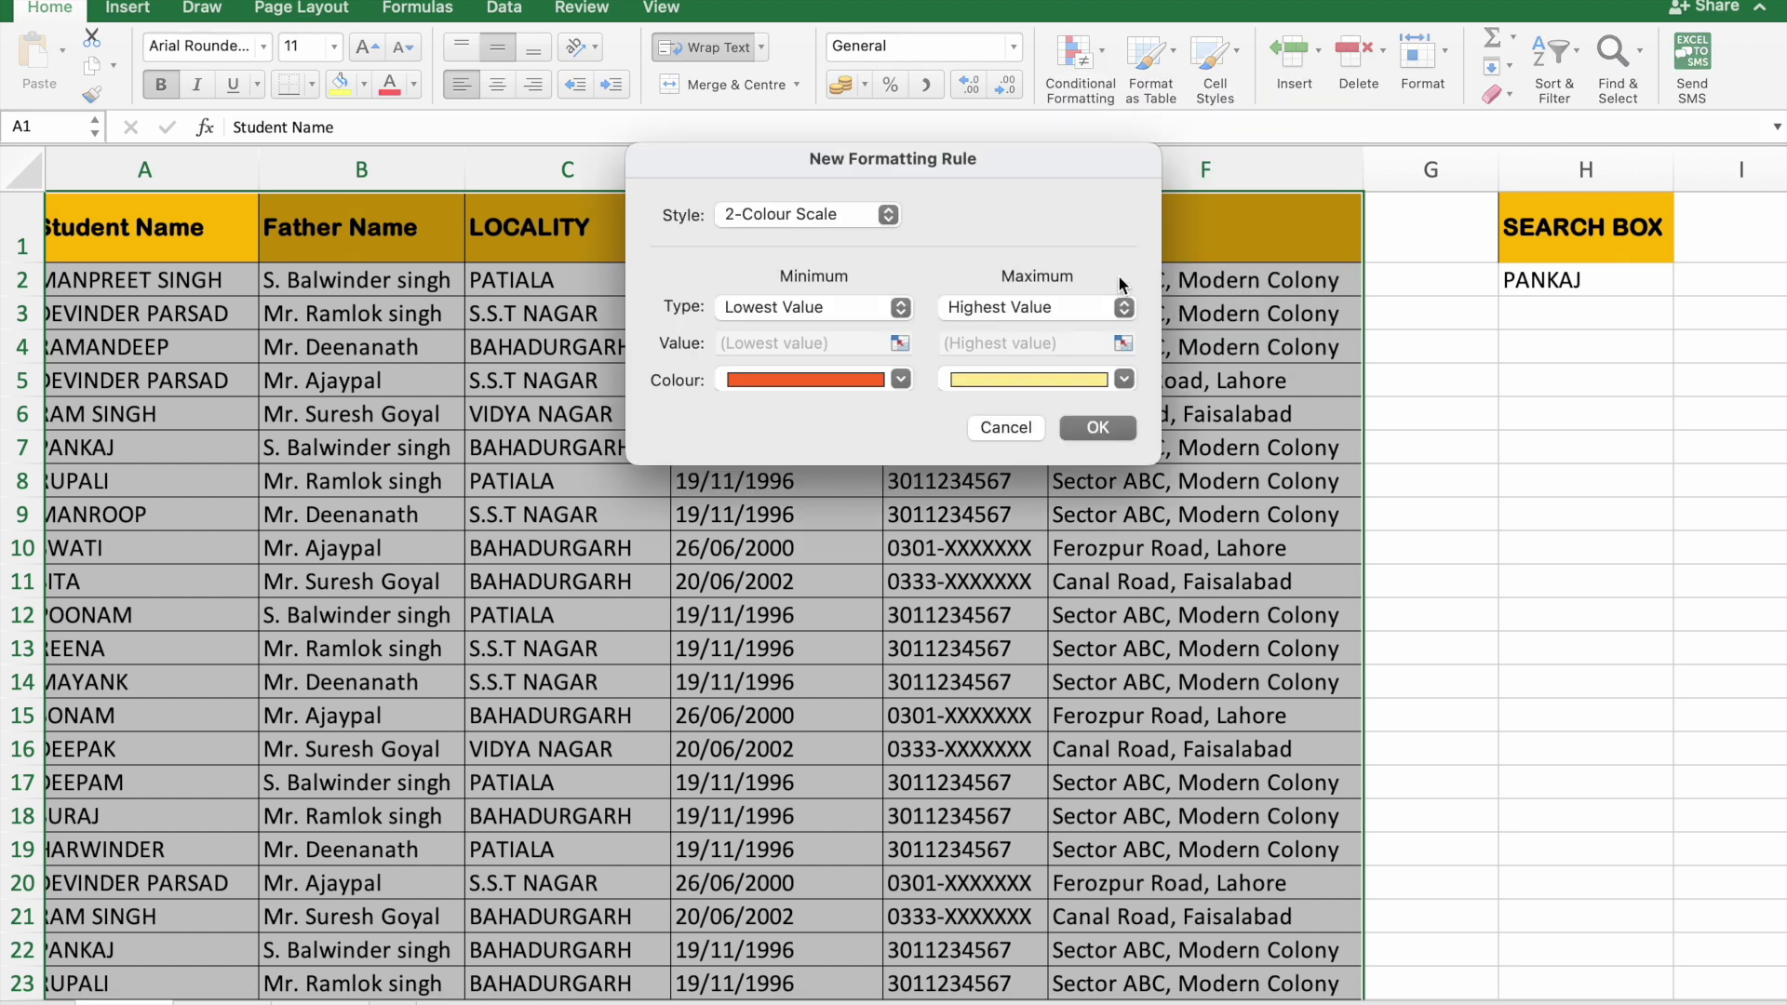
left_click(886, 212)
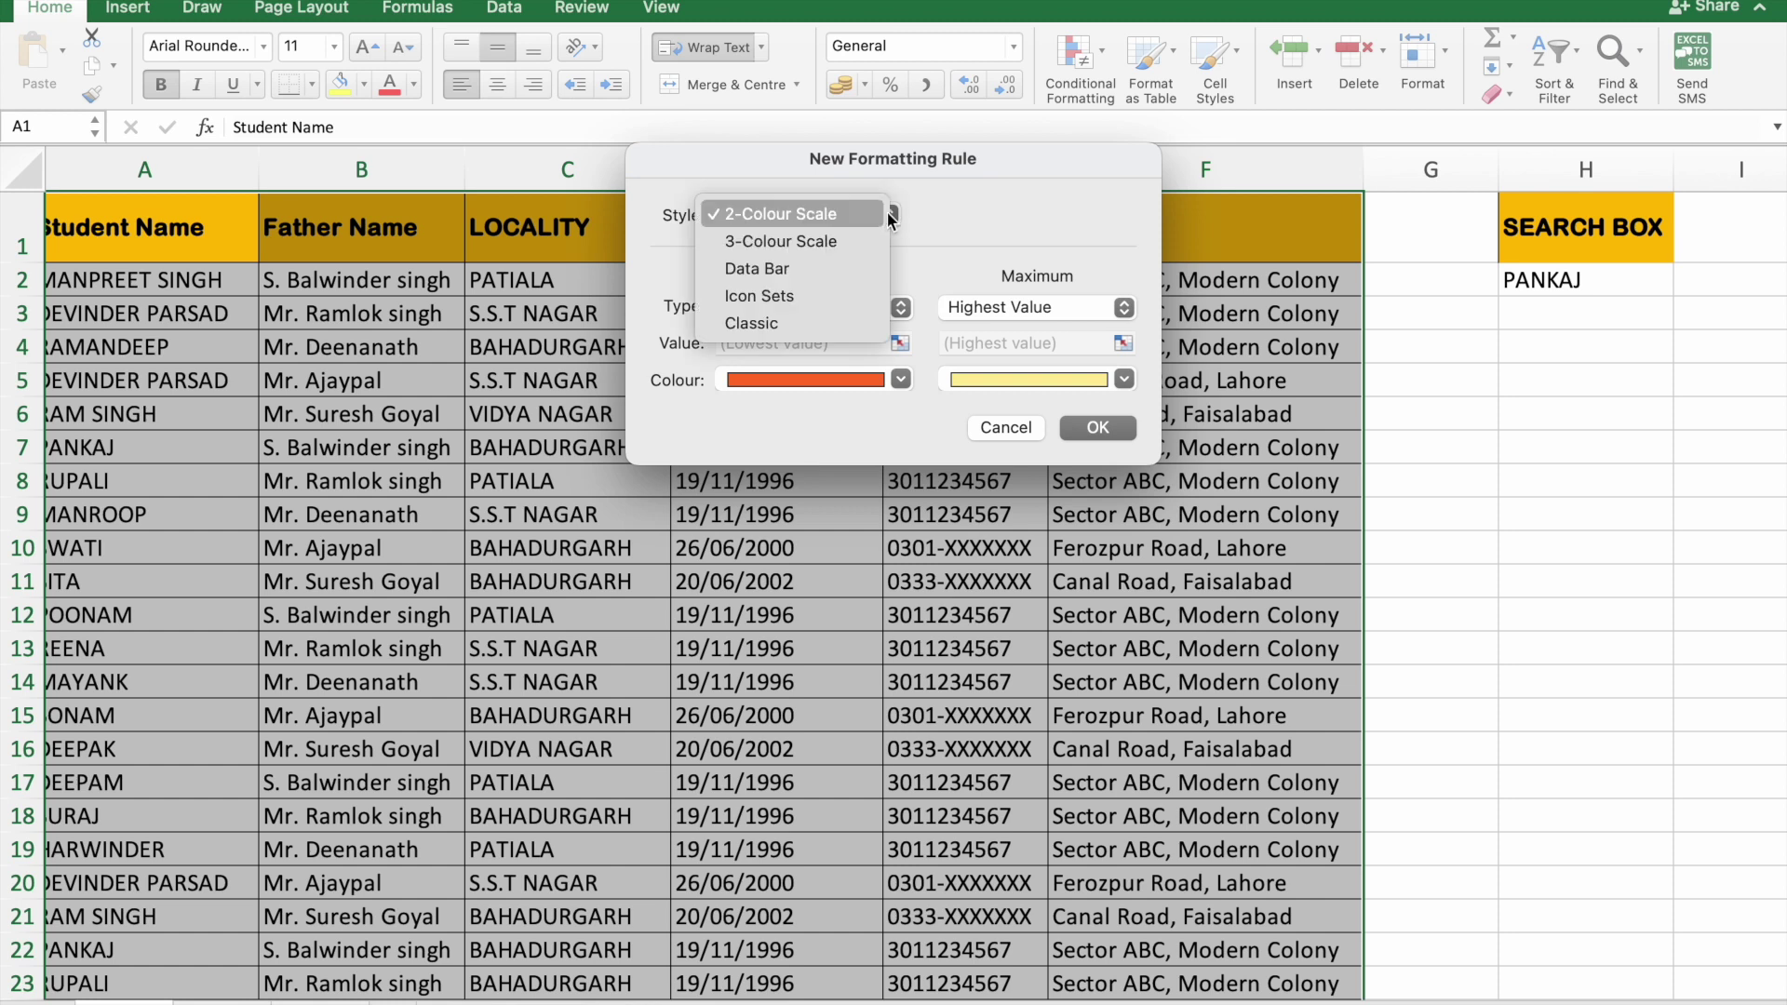
left_click(813, 321)
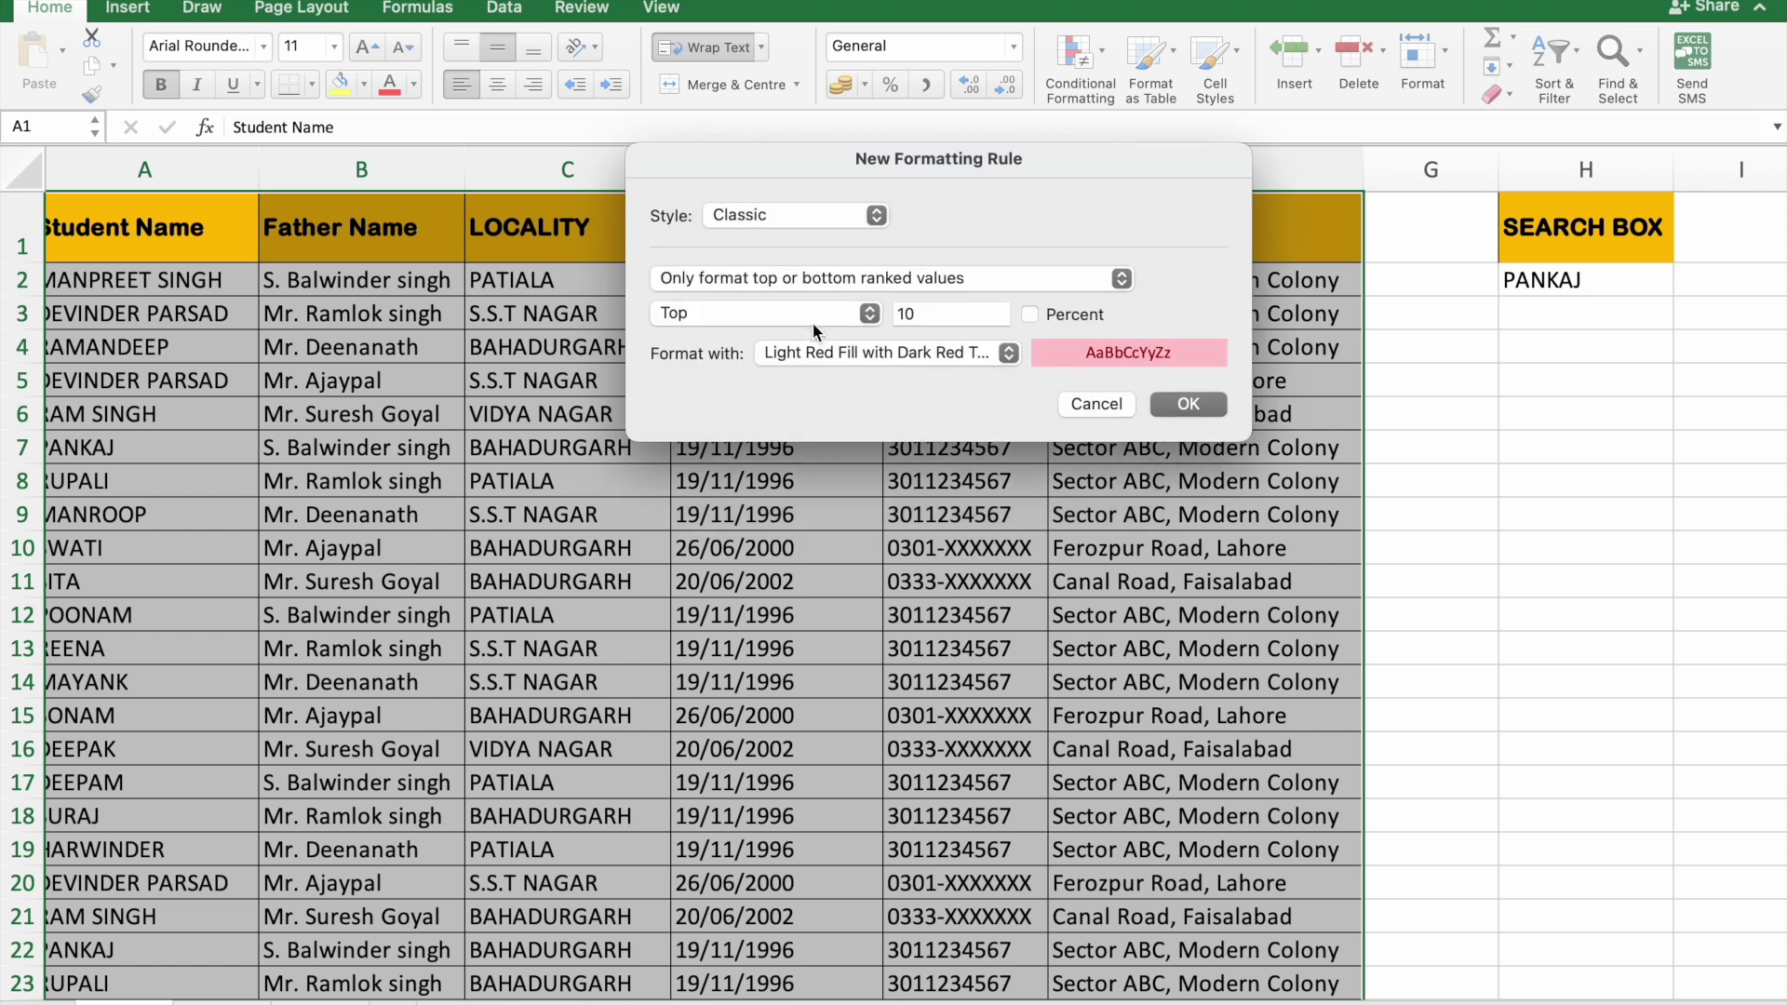
left_click(1122, 280)
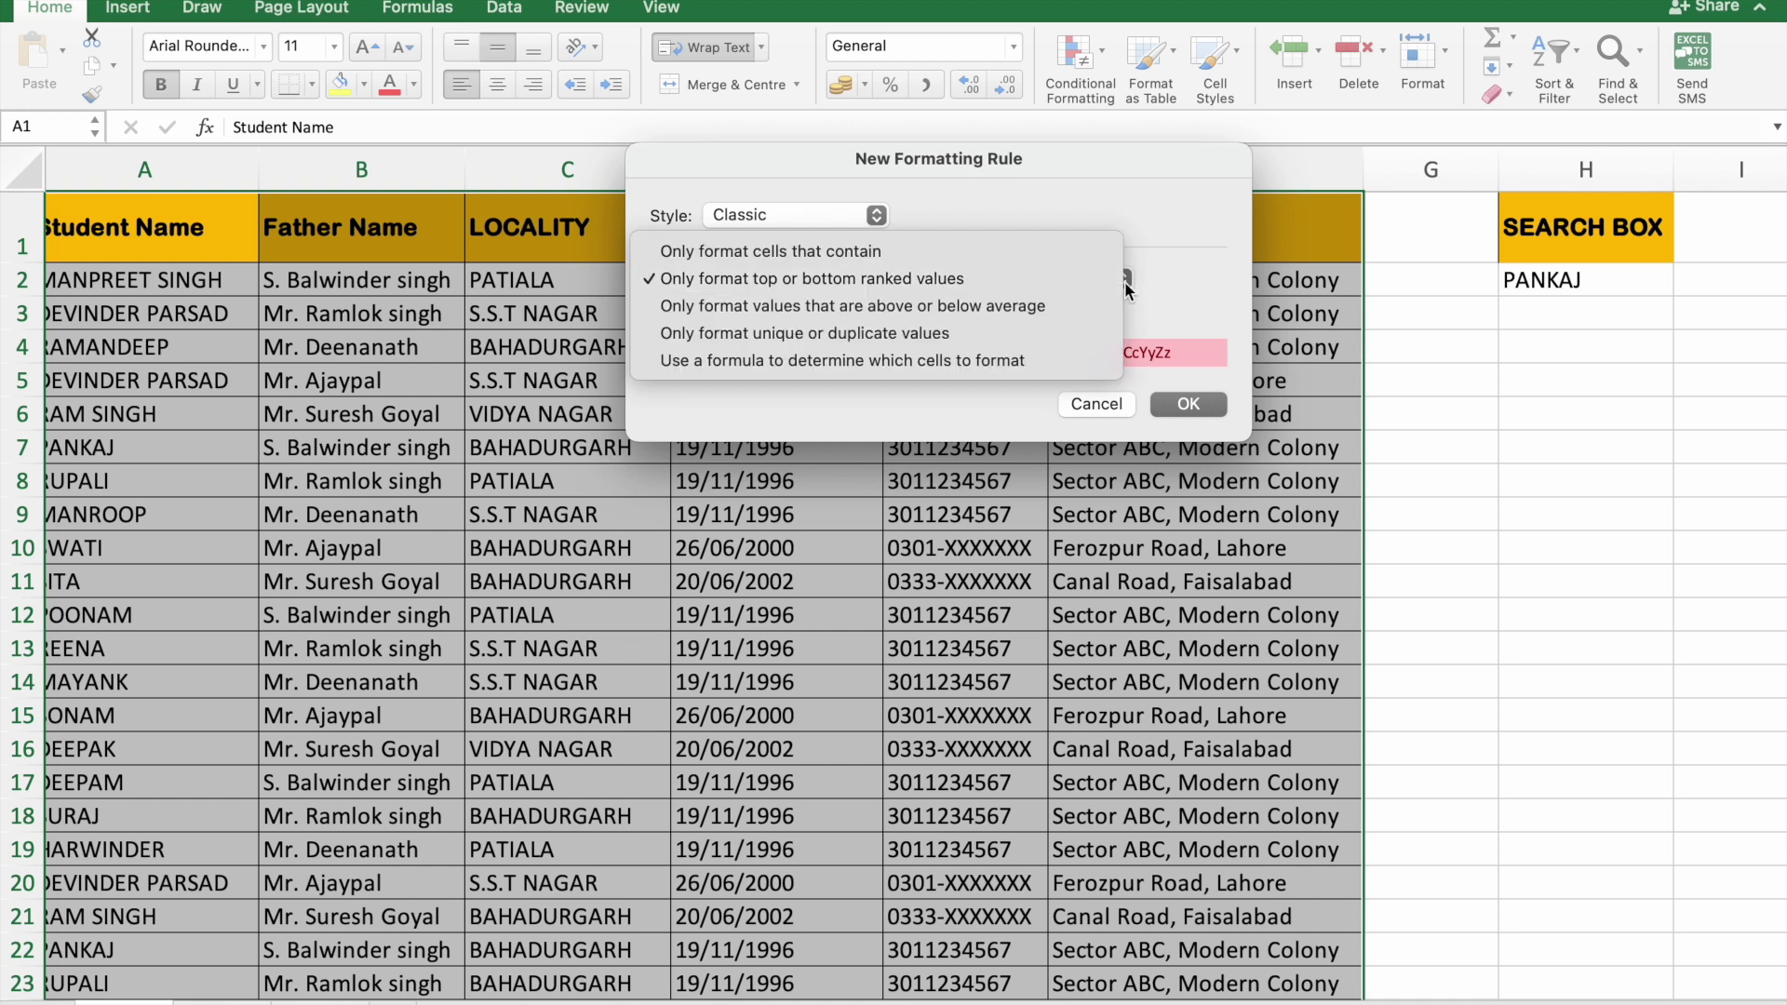
left_click(942, 359)
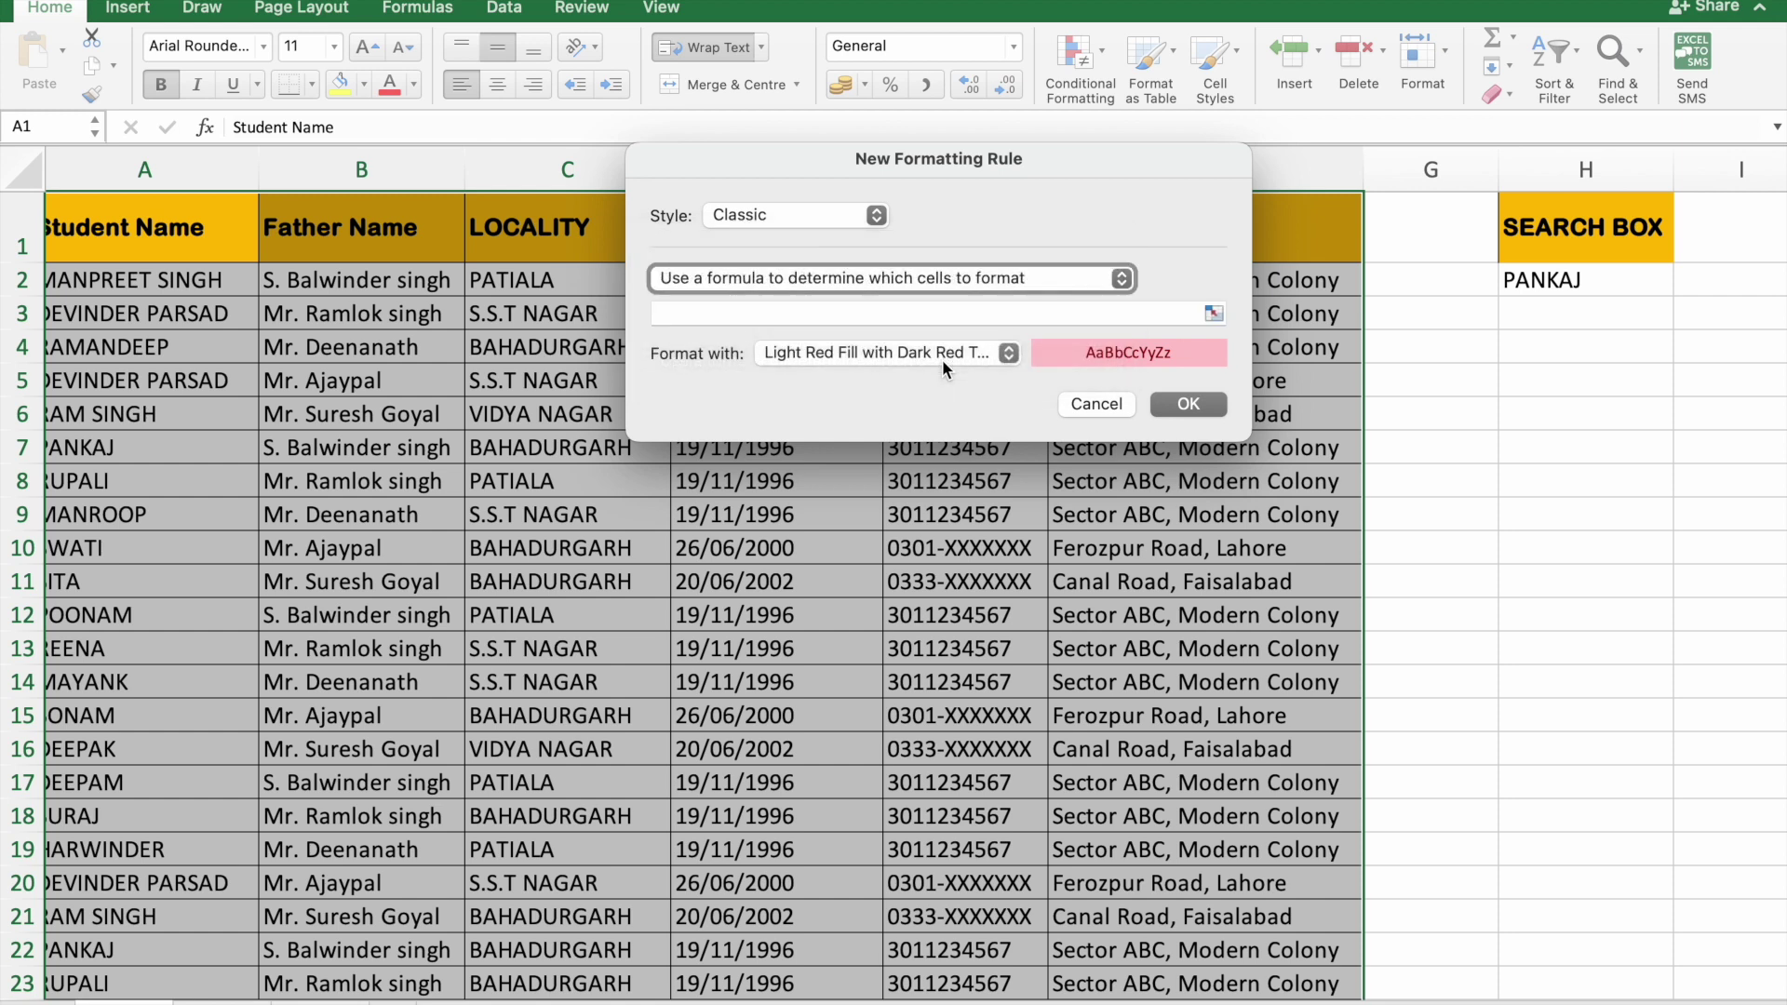
- Enter the rule formula =$H$2=$A1 and choose Customised Format for it
left_click(920, 312)
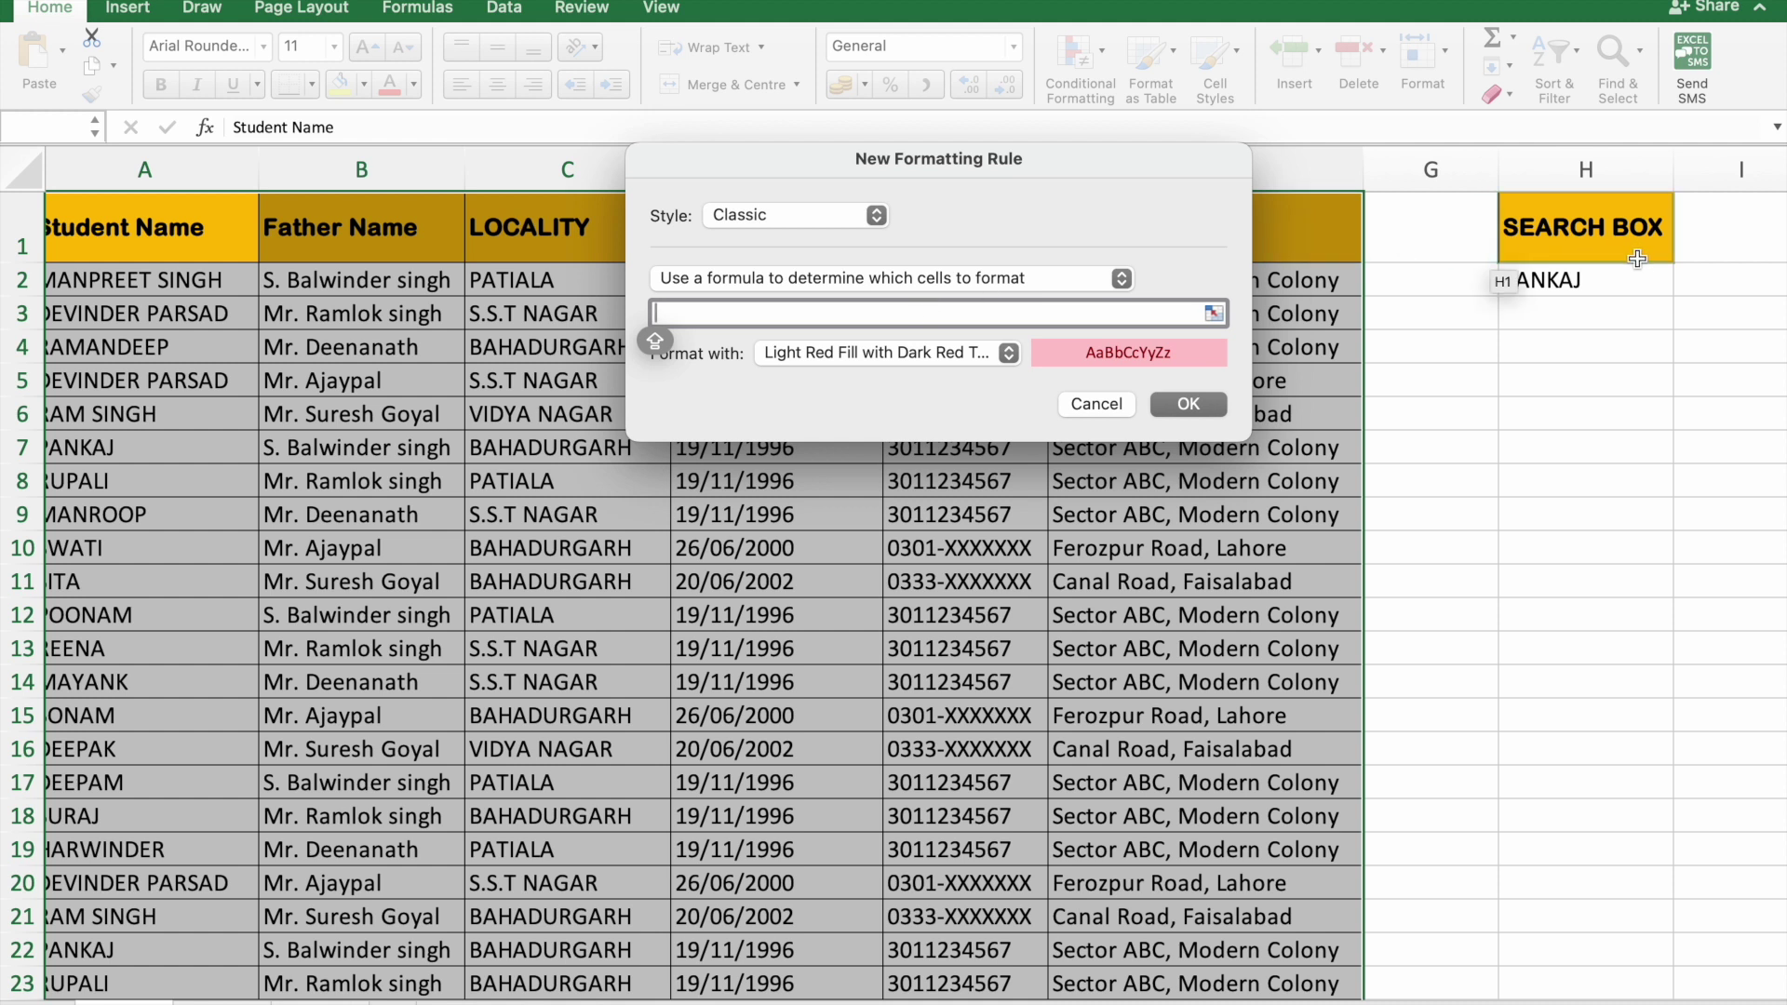
left_click(1600, 282)
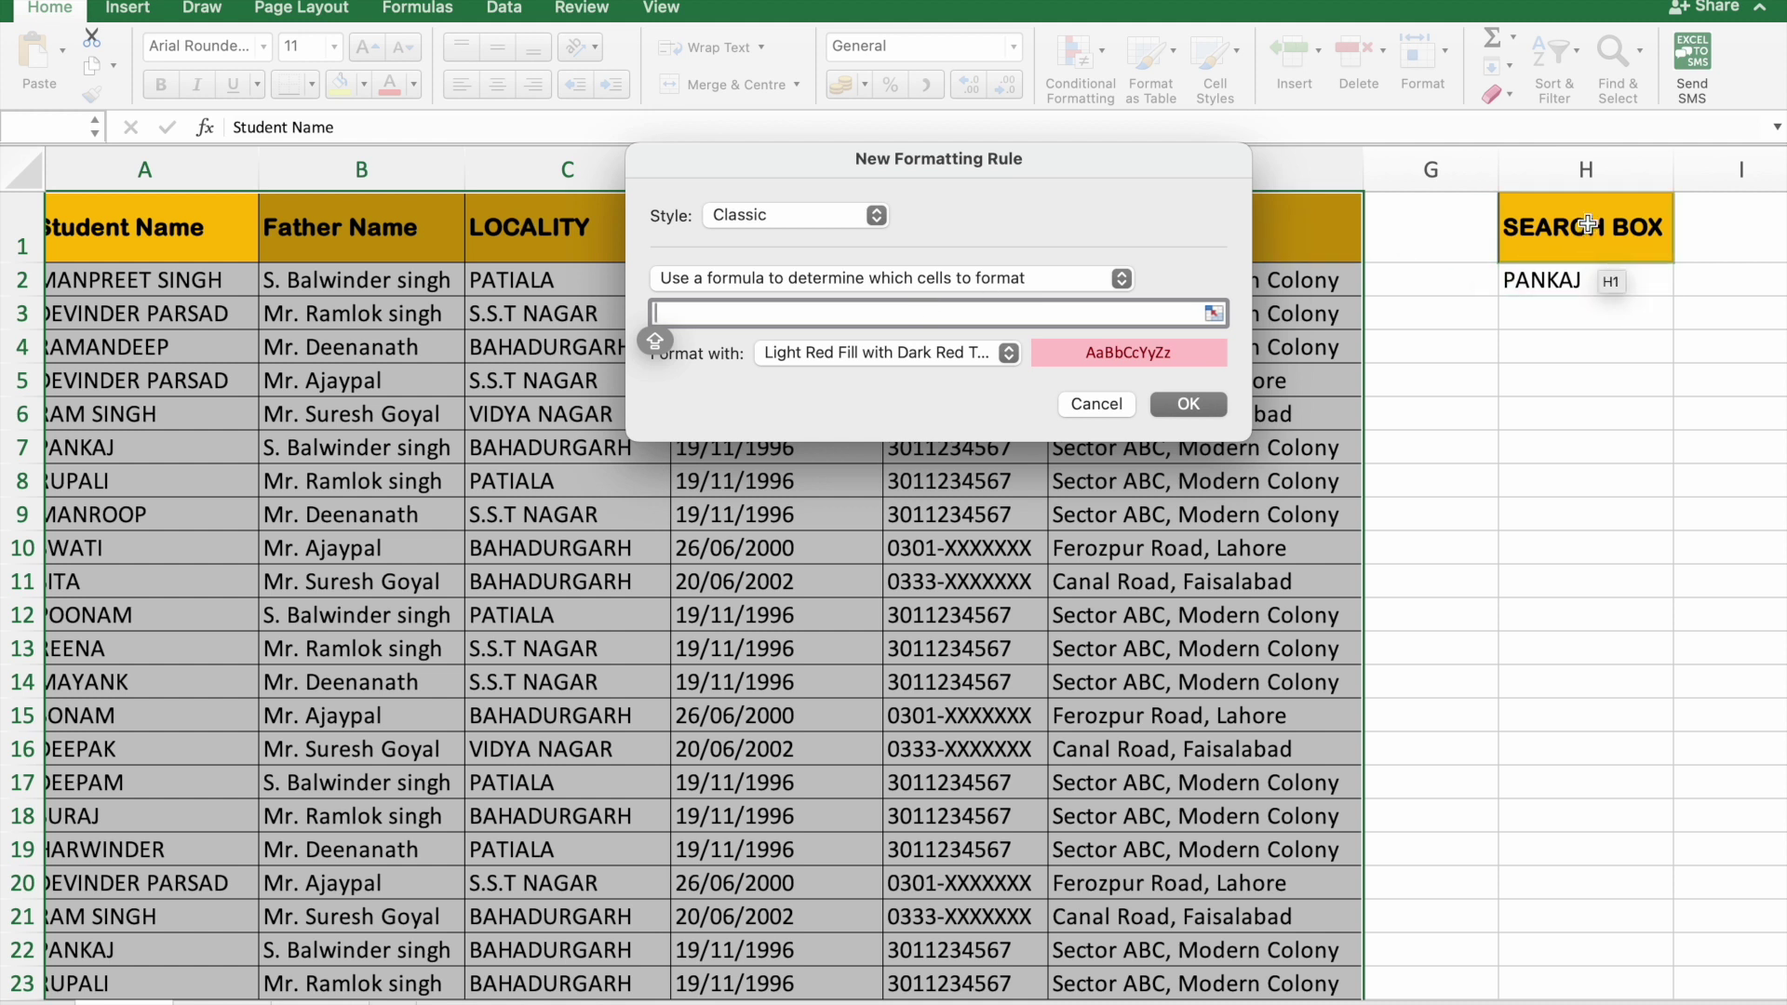
left_click(1566, 281)
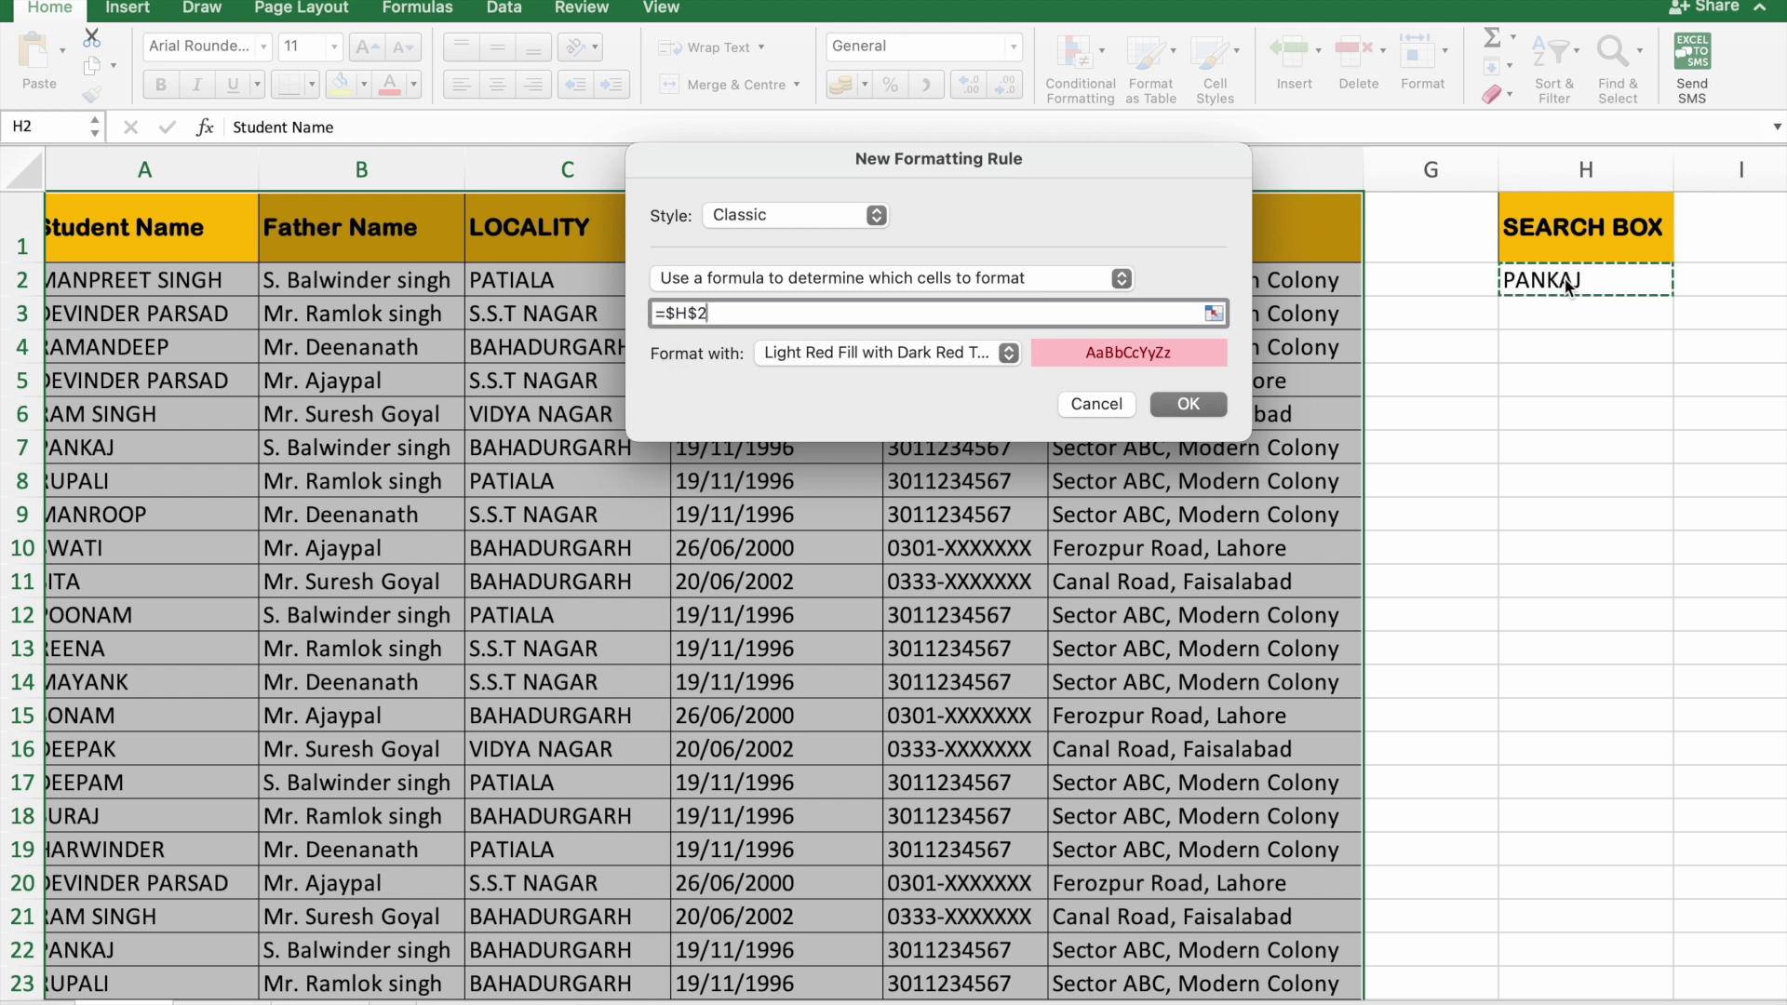
type("=")
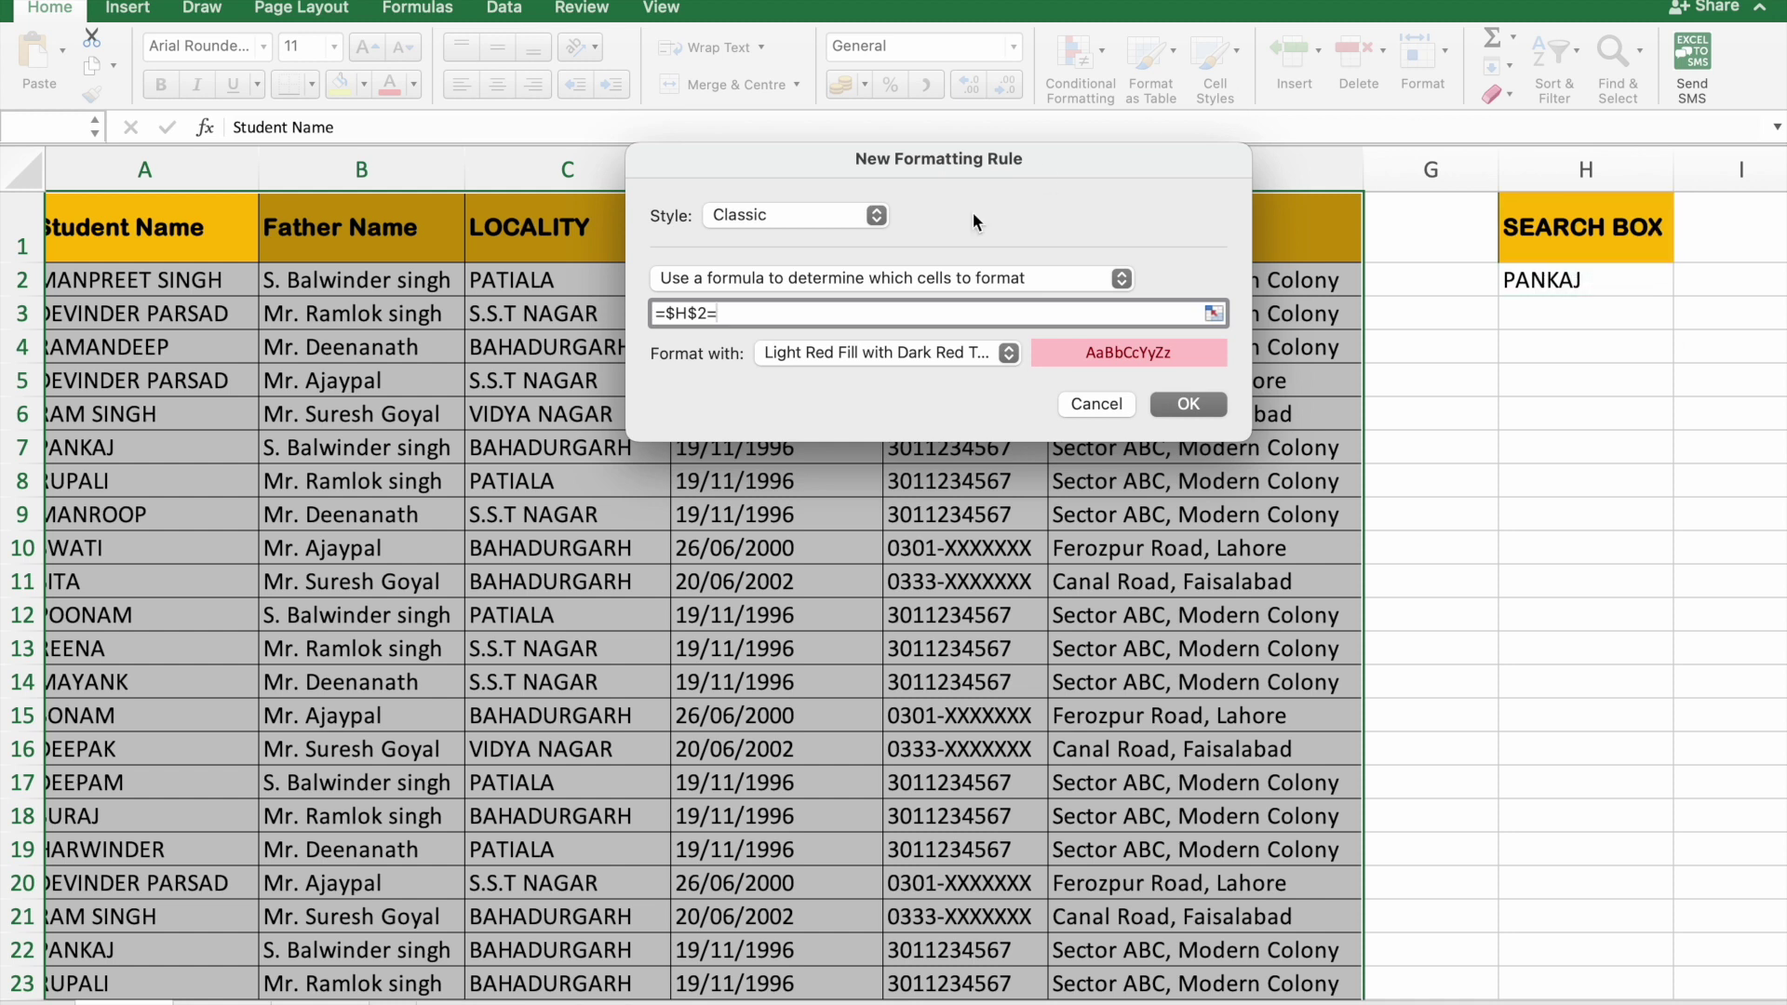
left_click(207, 229)
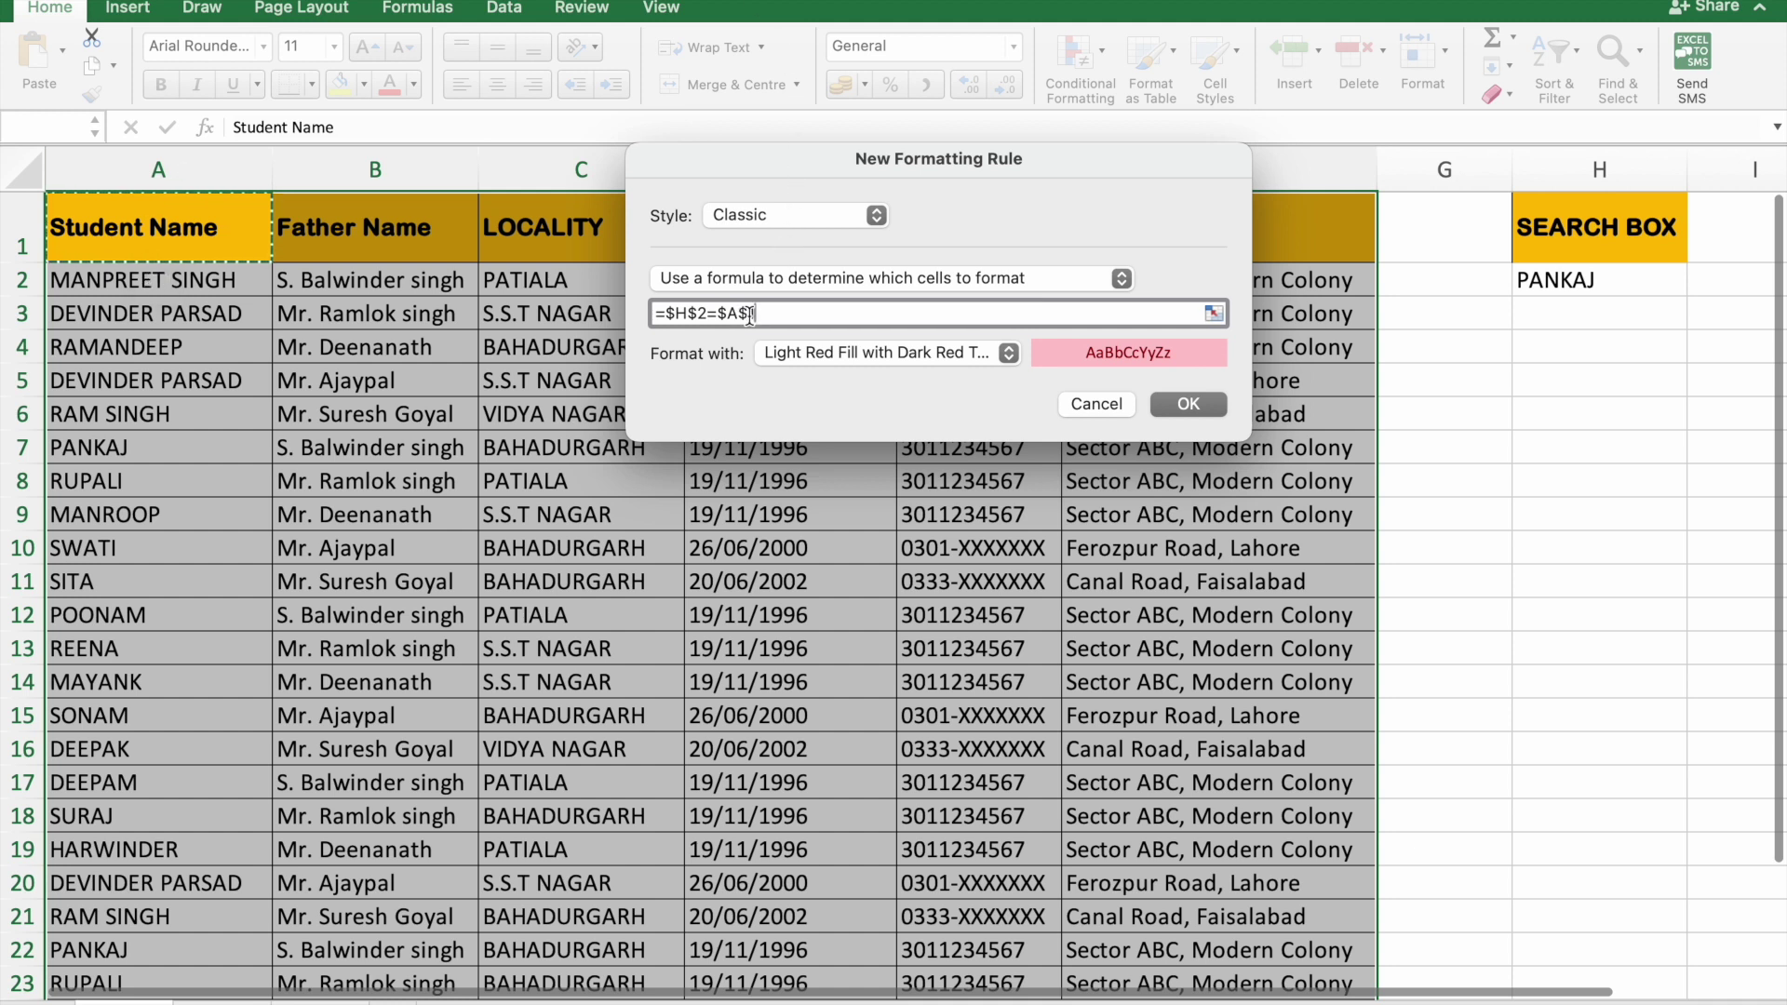
left_click(750, 313)
key("BackSpace")
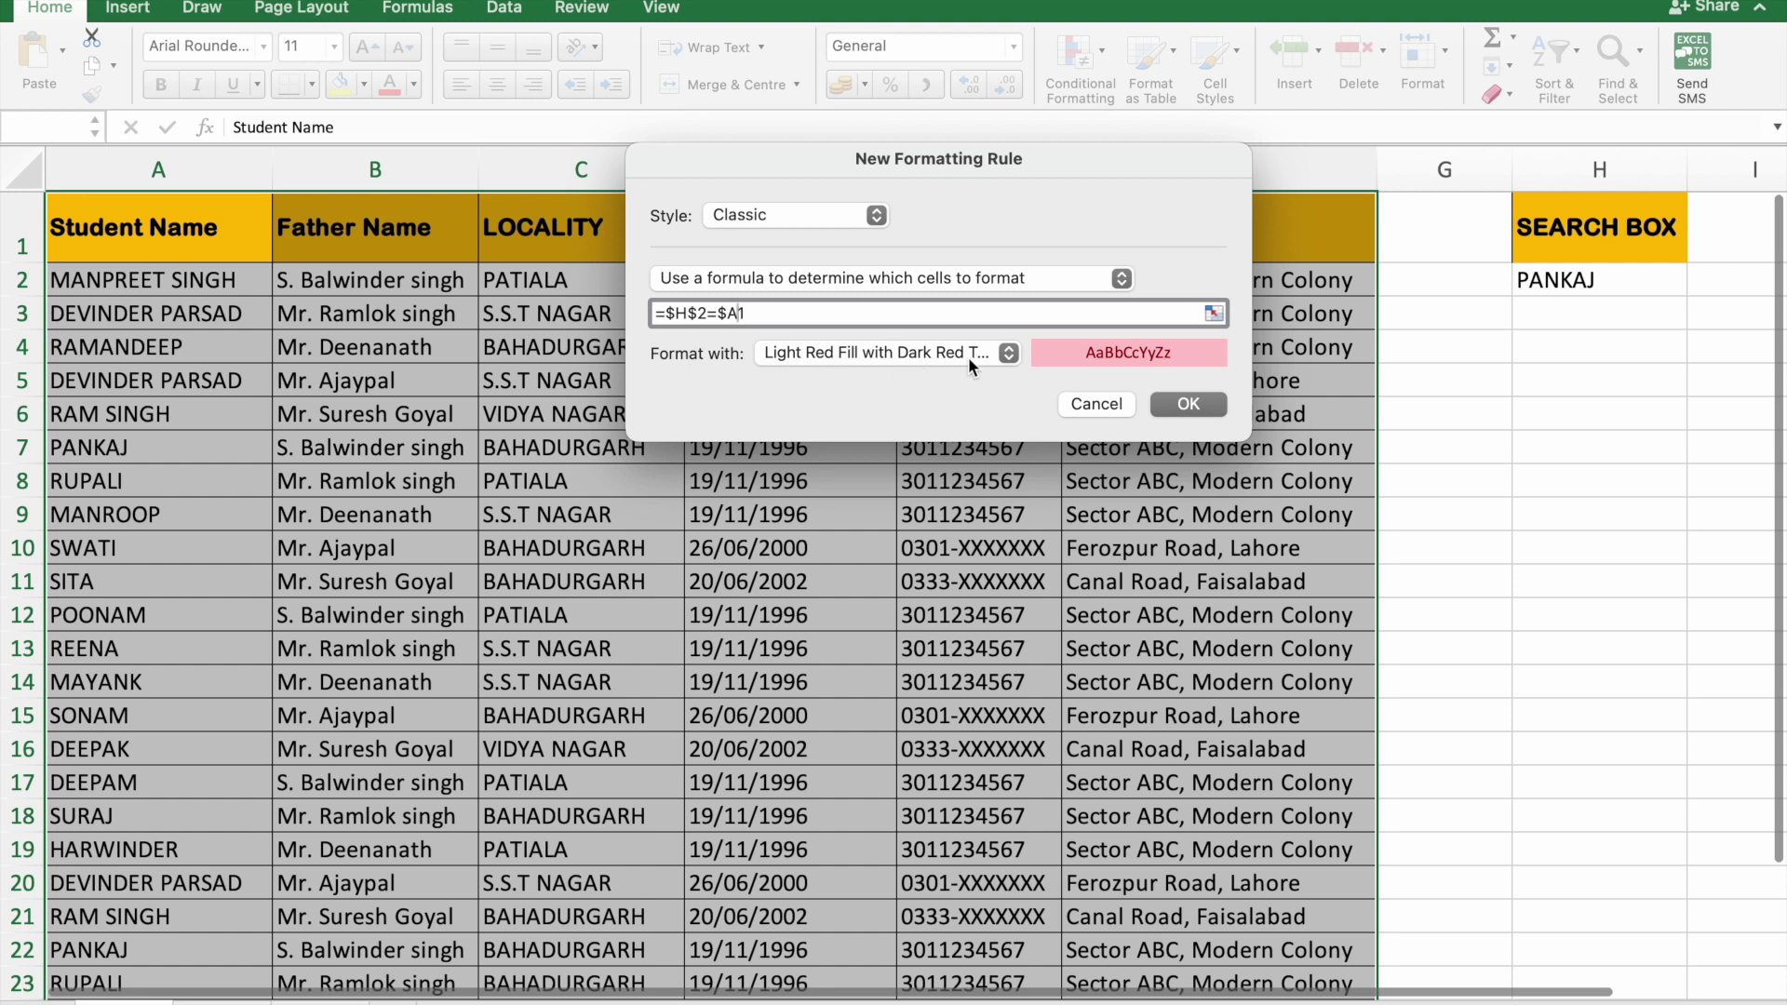
left_click(1009, 359)
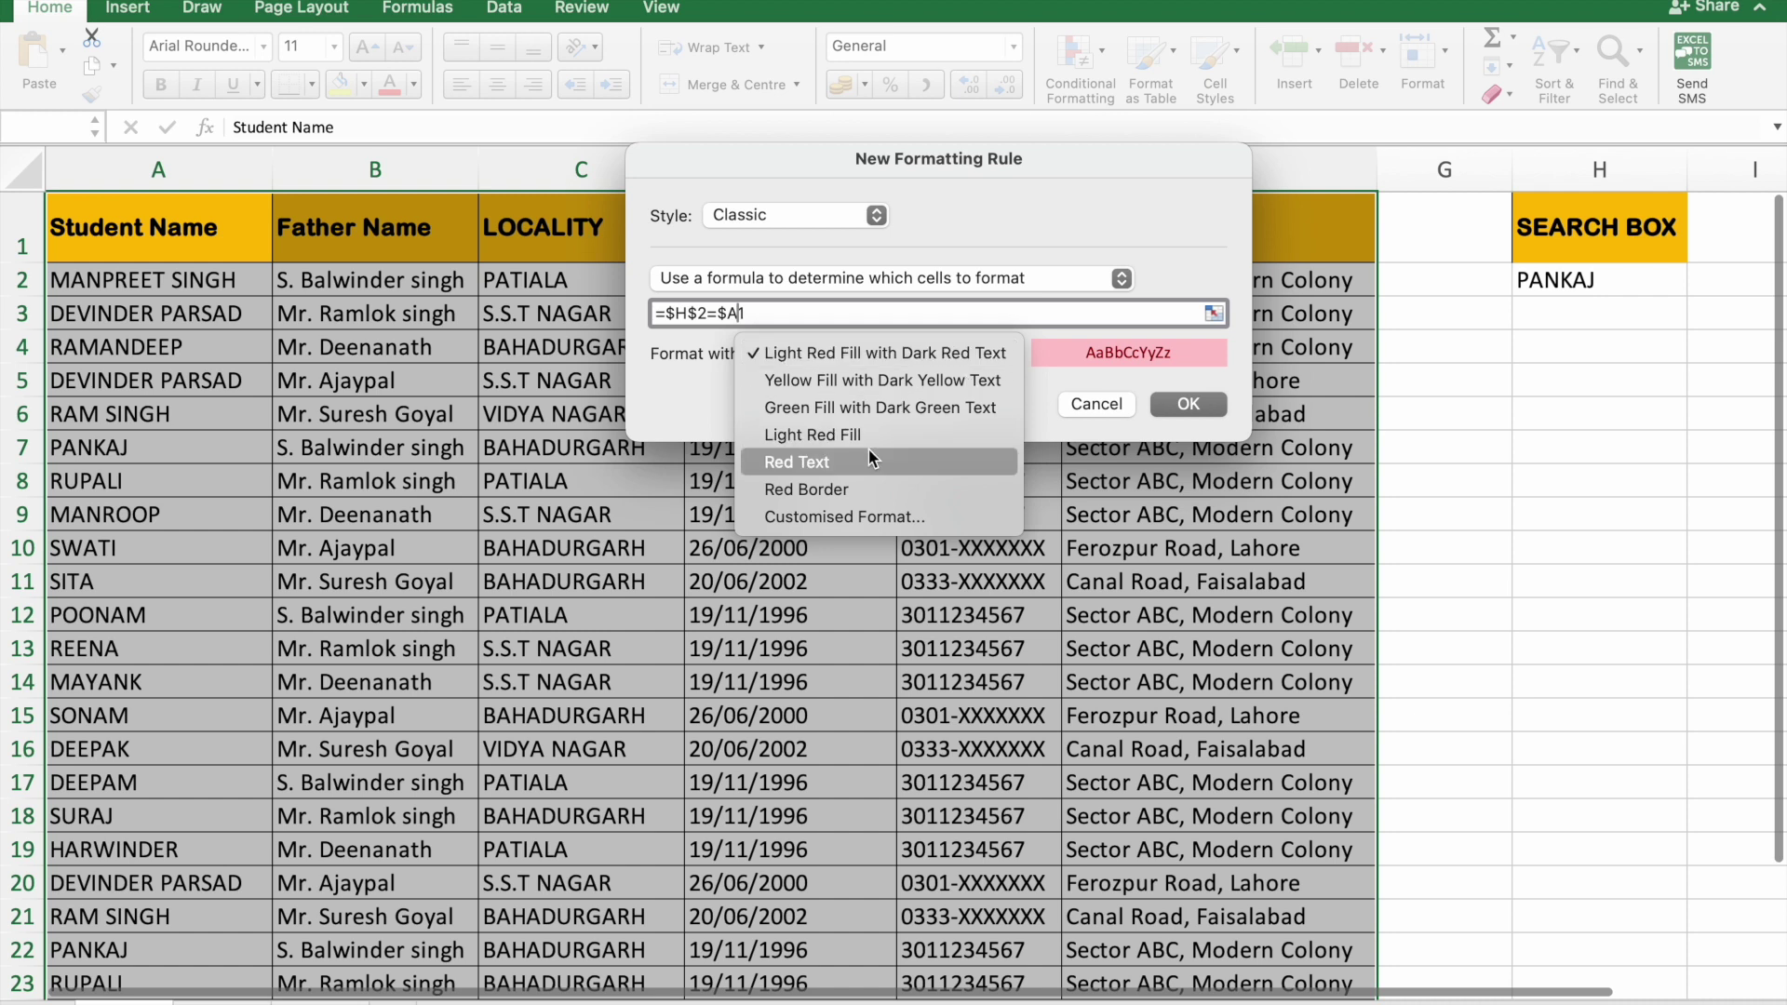
left_click(864, 522)
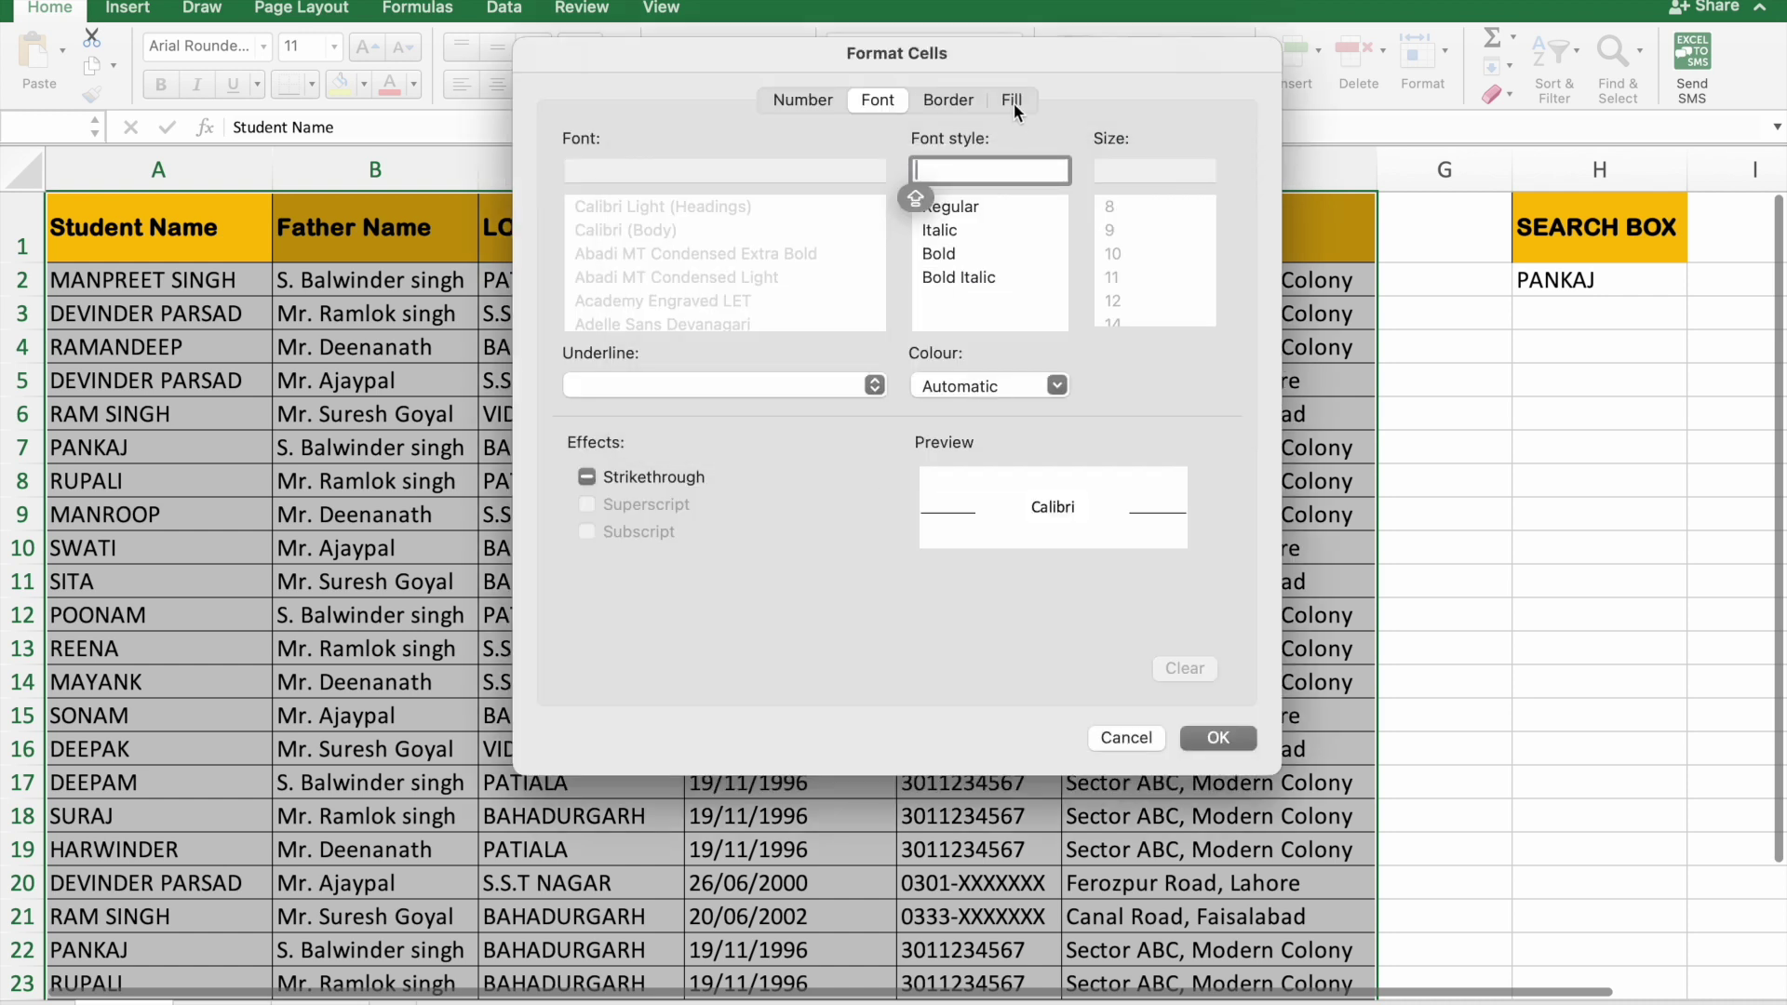
- Give the rule an orange background fill so PANKAJ rows 7 and 22 highlight
left_click(1011, 100)
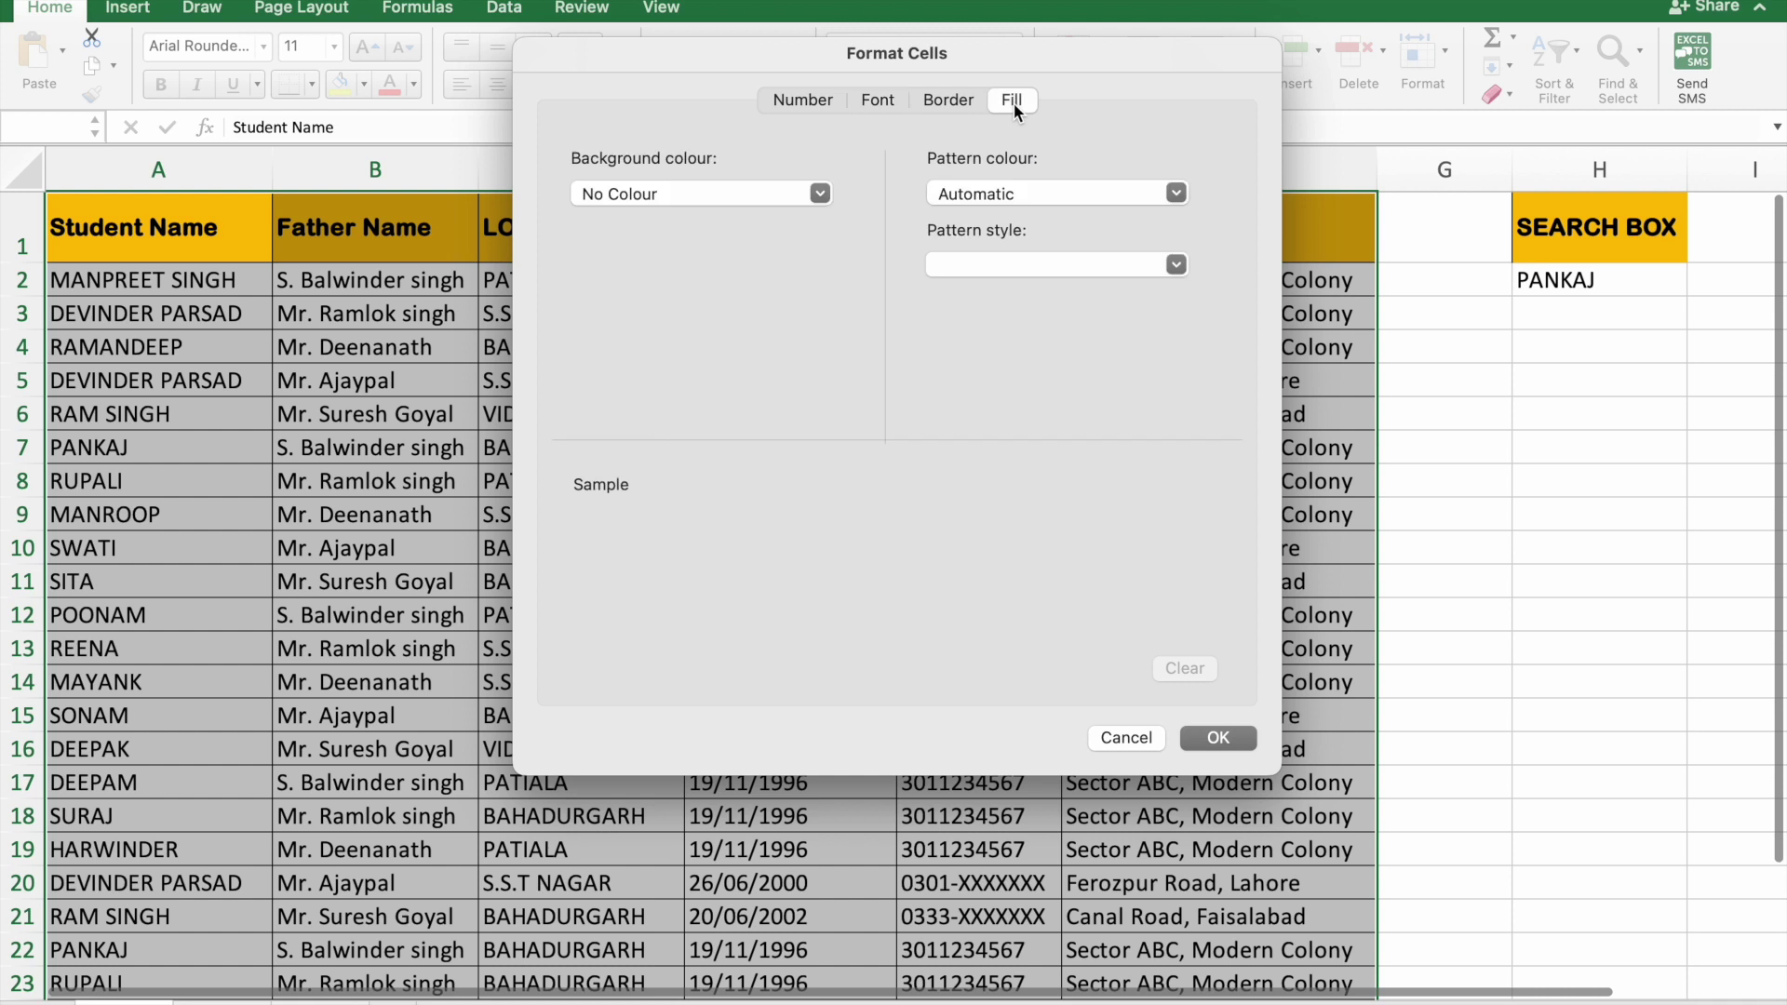
left_click(820, 193)
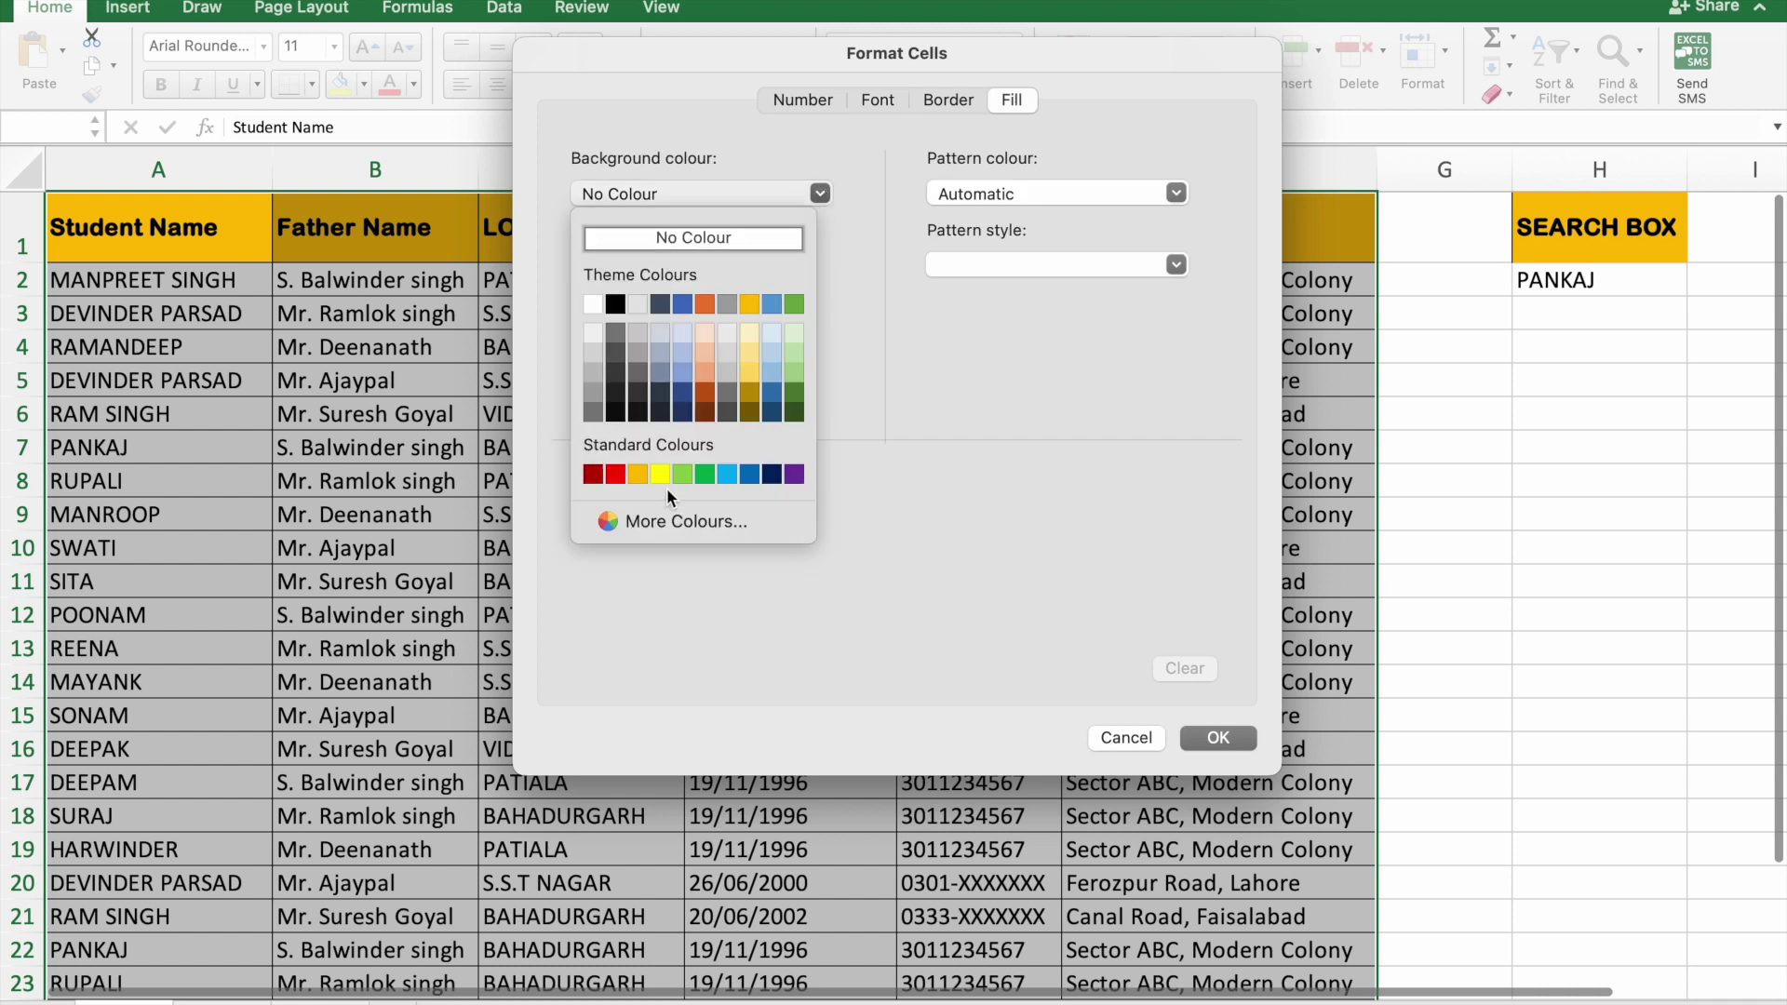
left_click(638, 475)
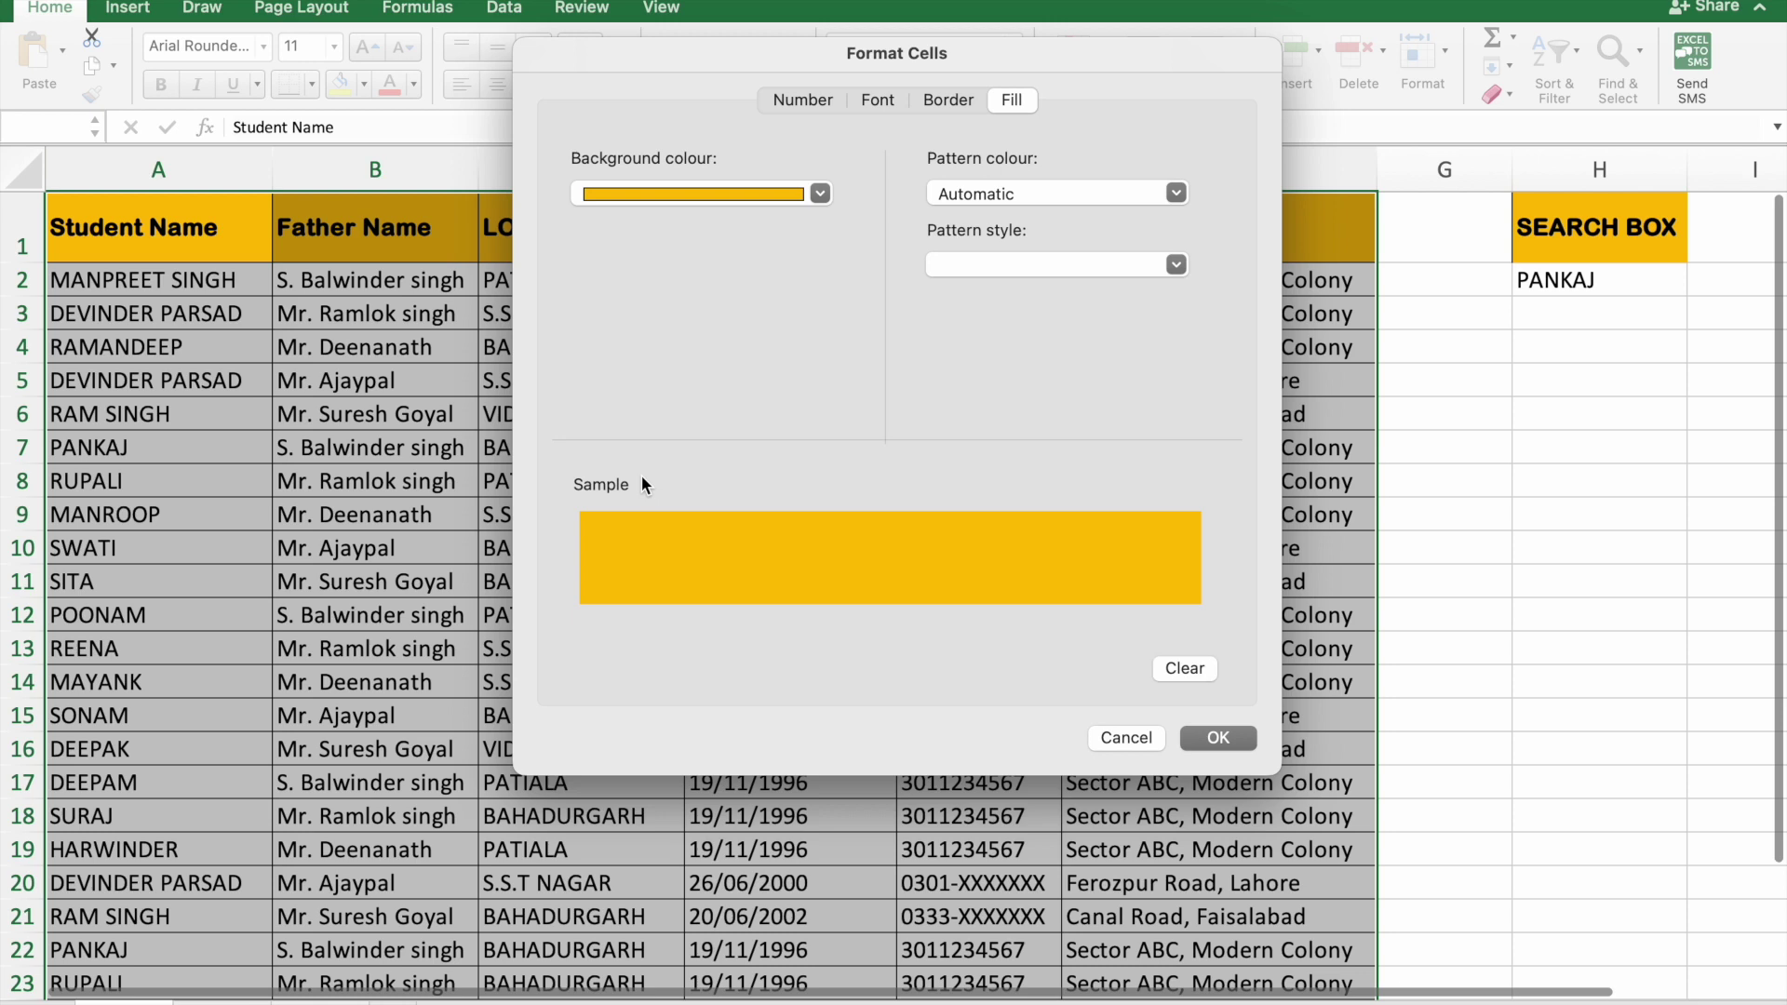
left_click(1200, 742)
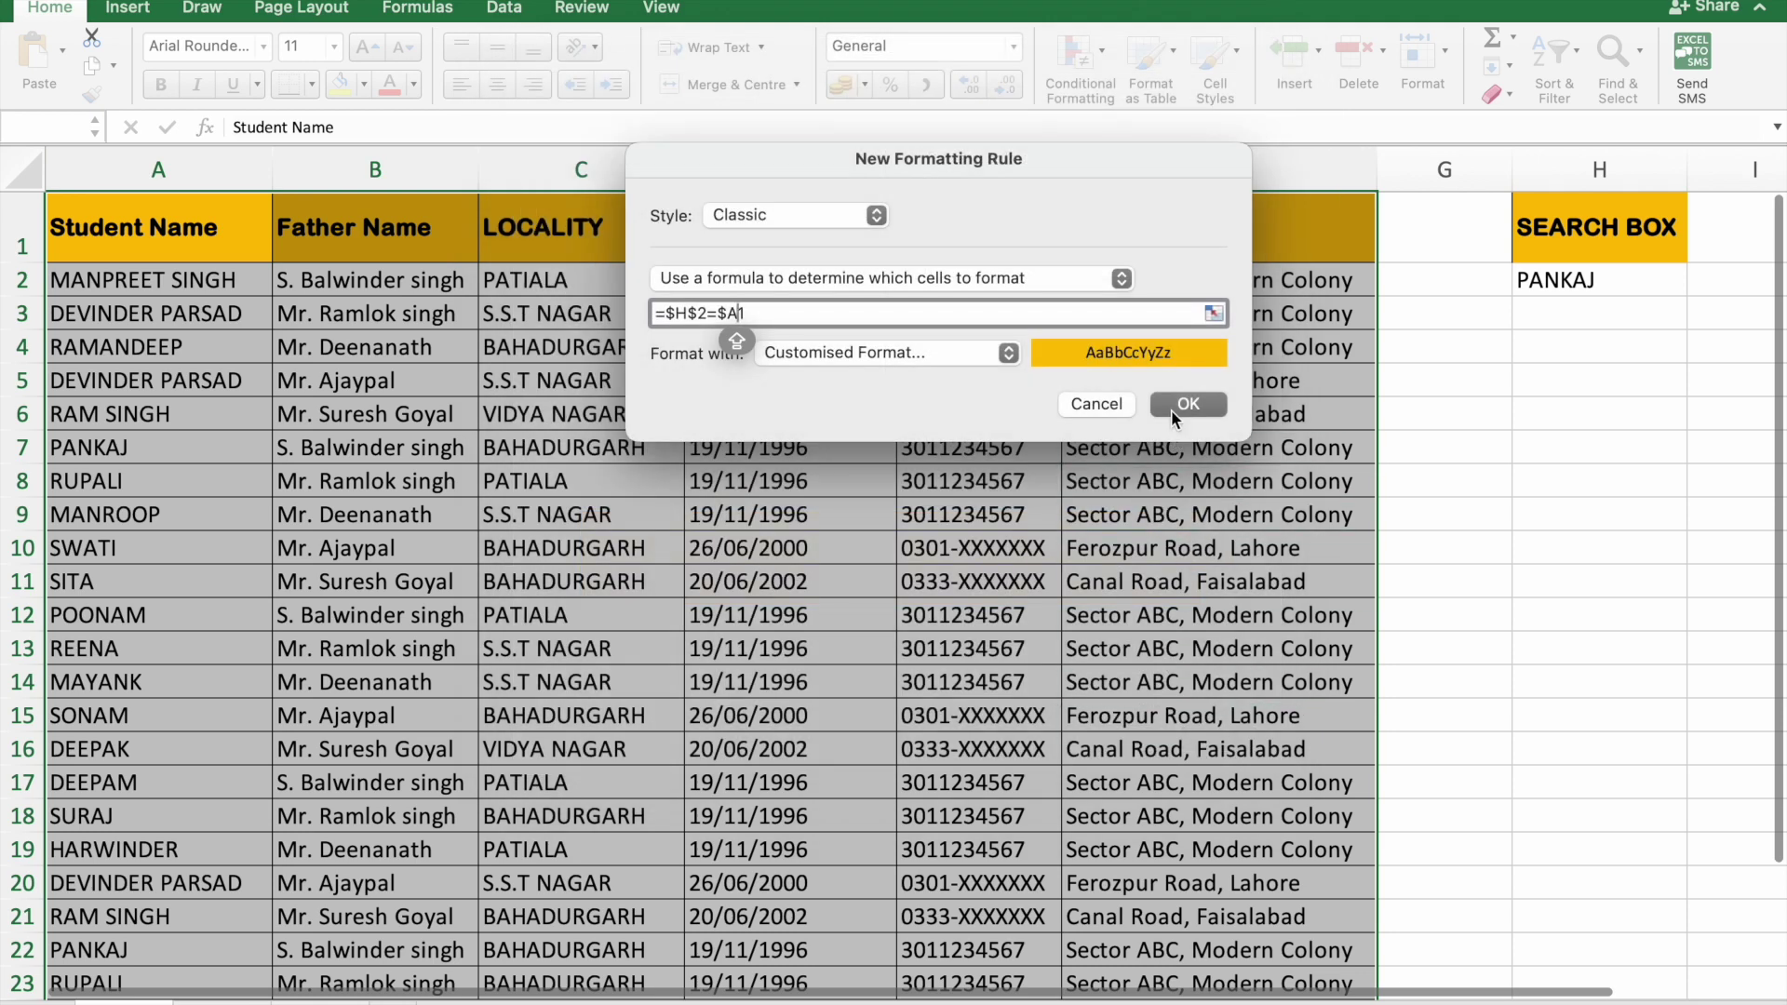
left_click(1174, 406)
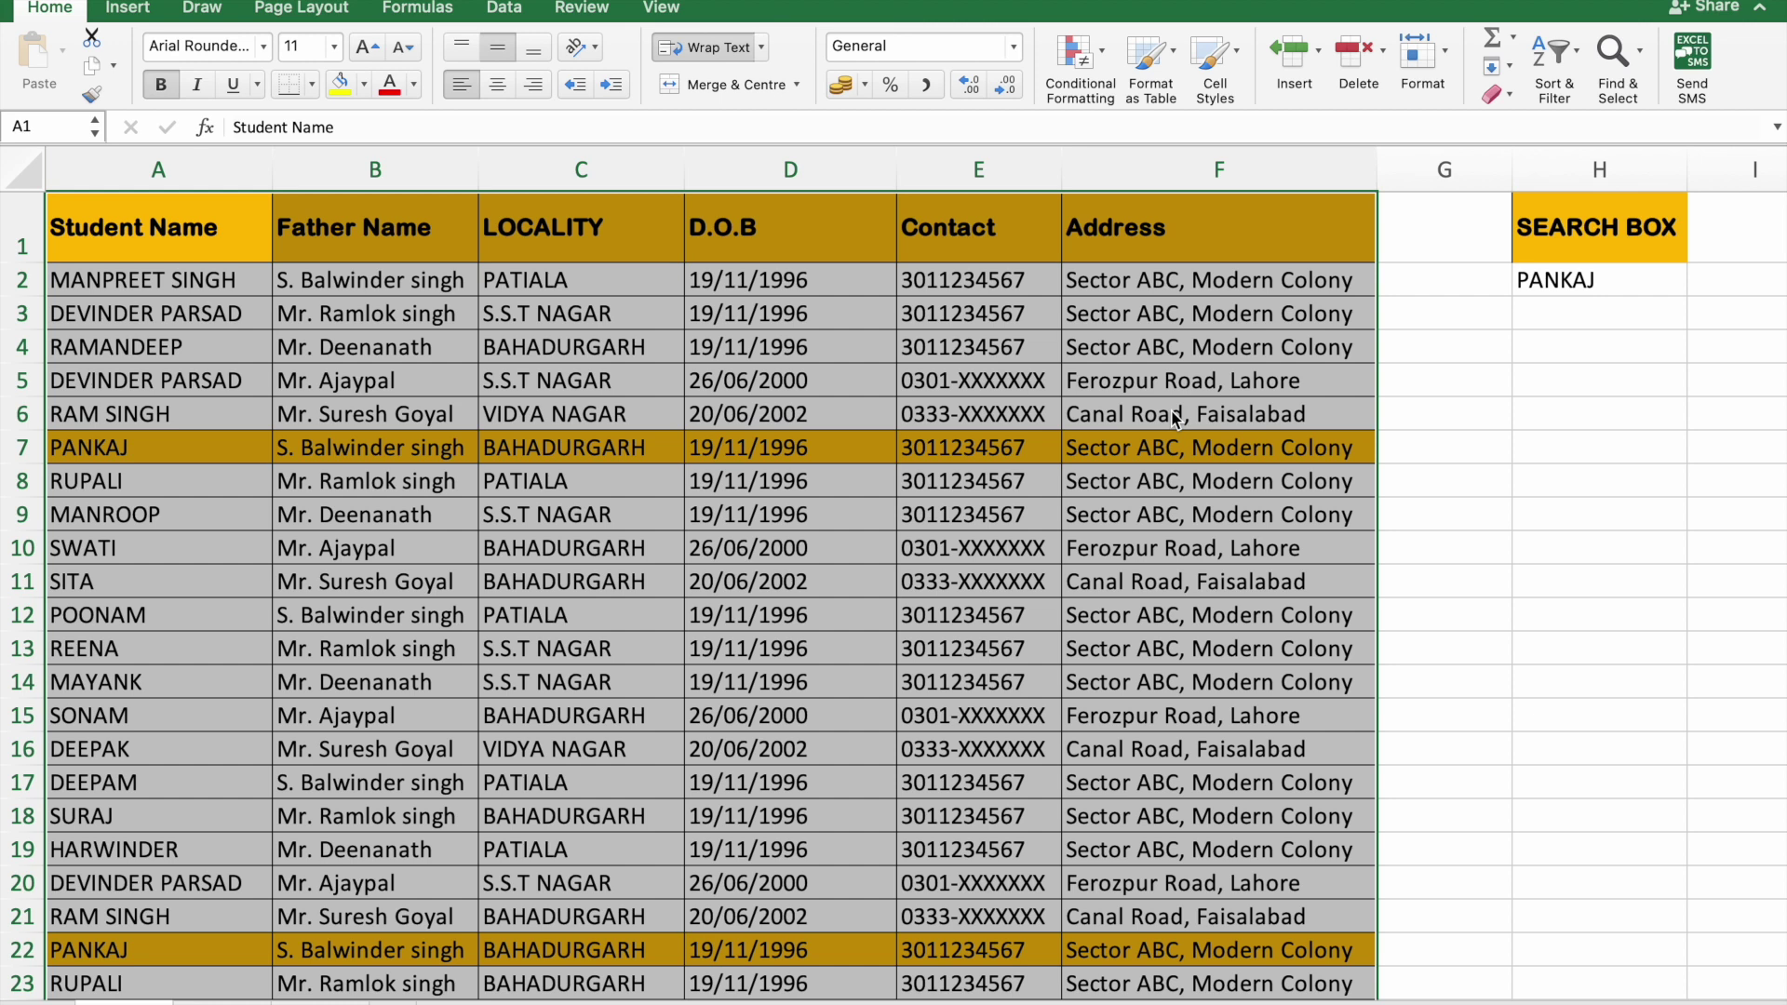
left_click(1613, 285)
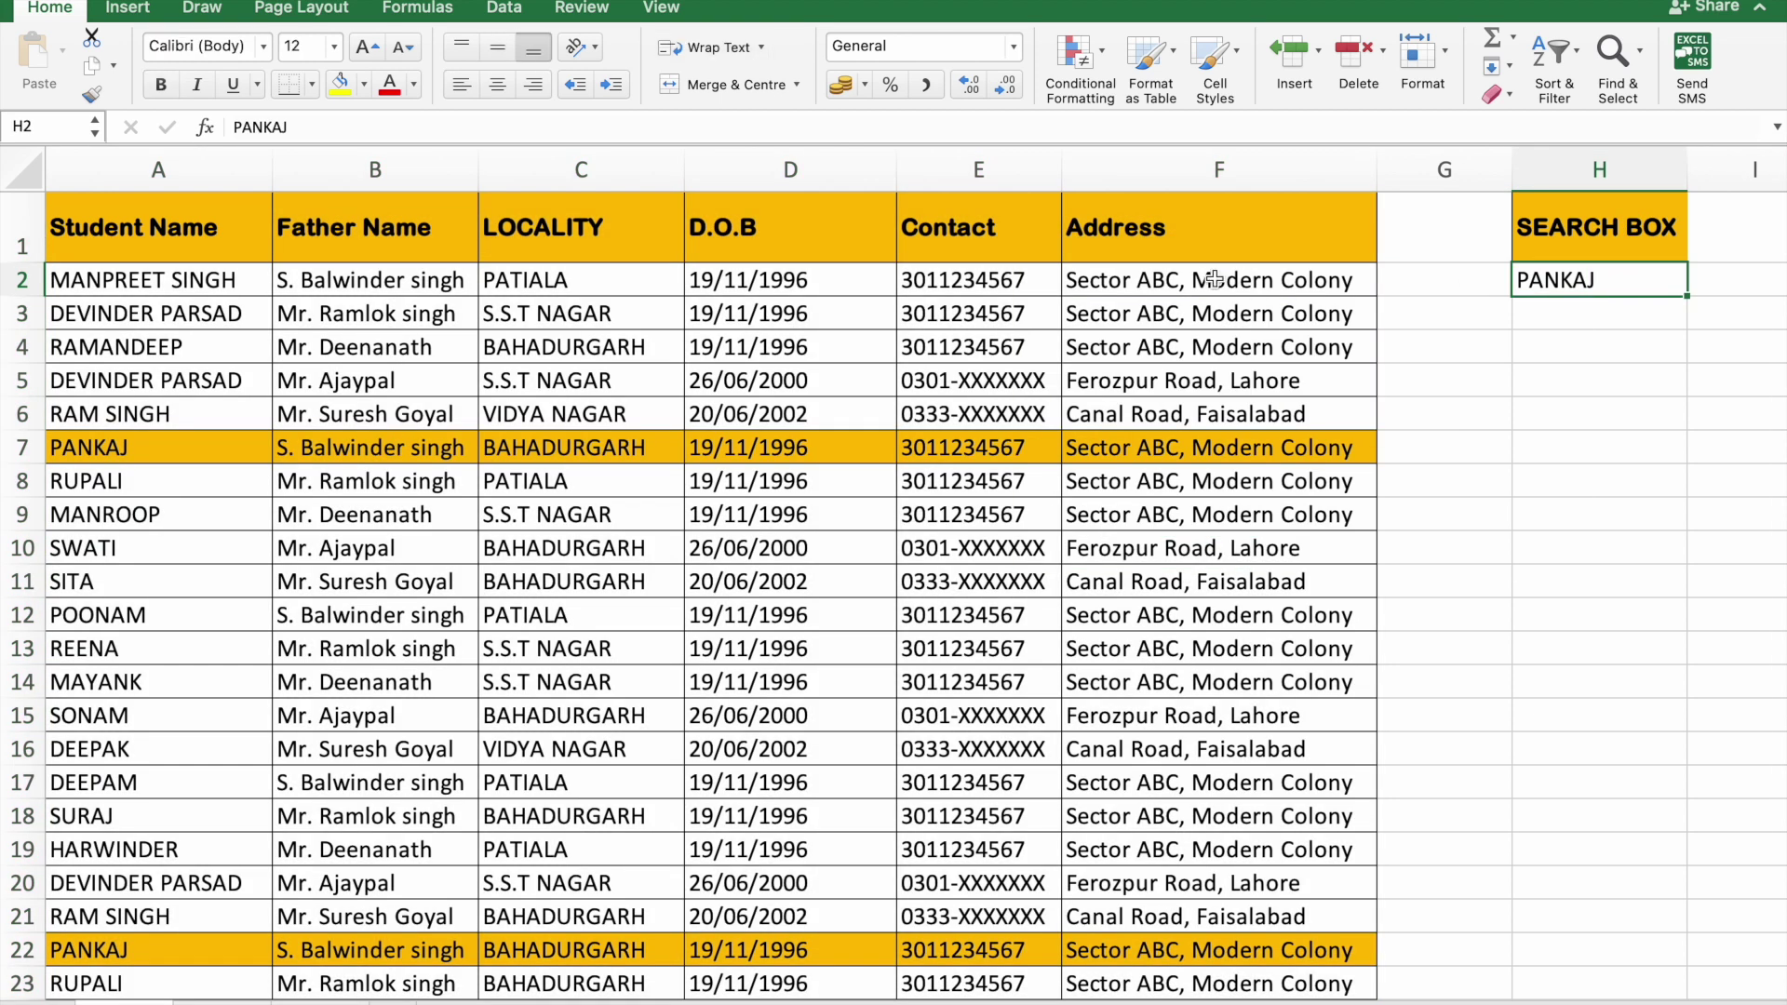
scroll(126, 681, "down", 5)
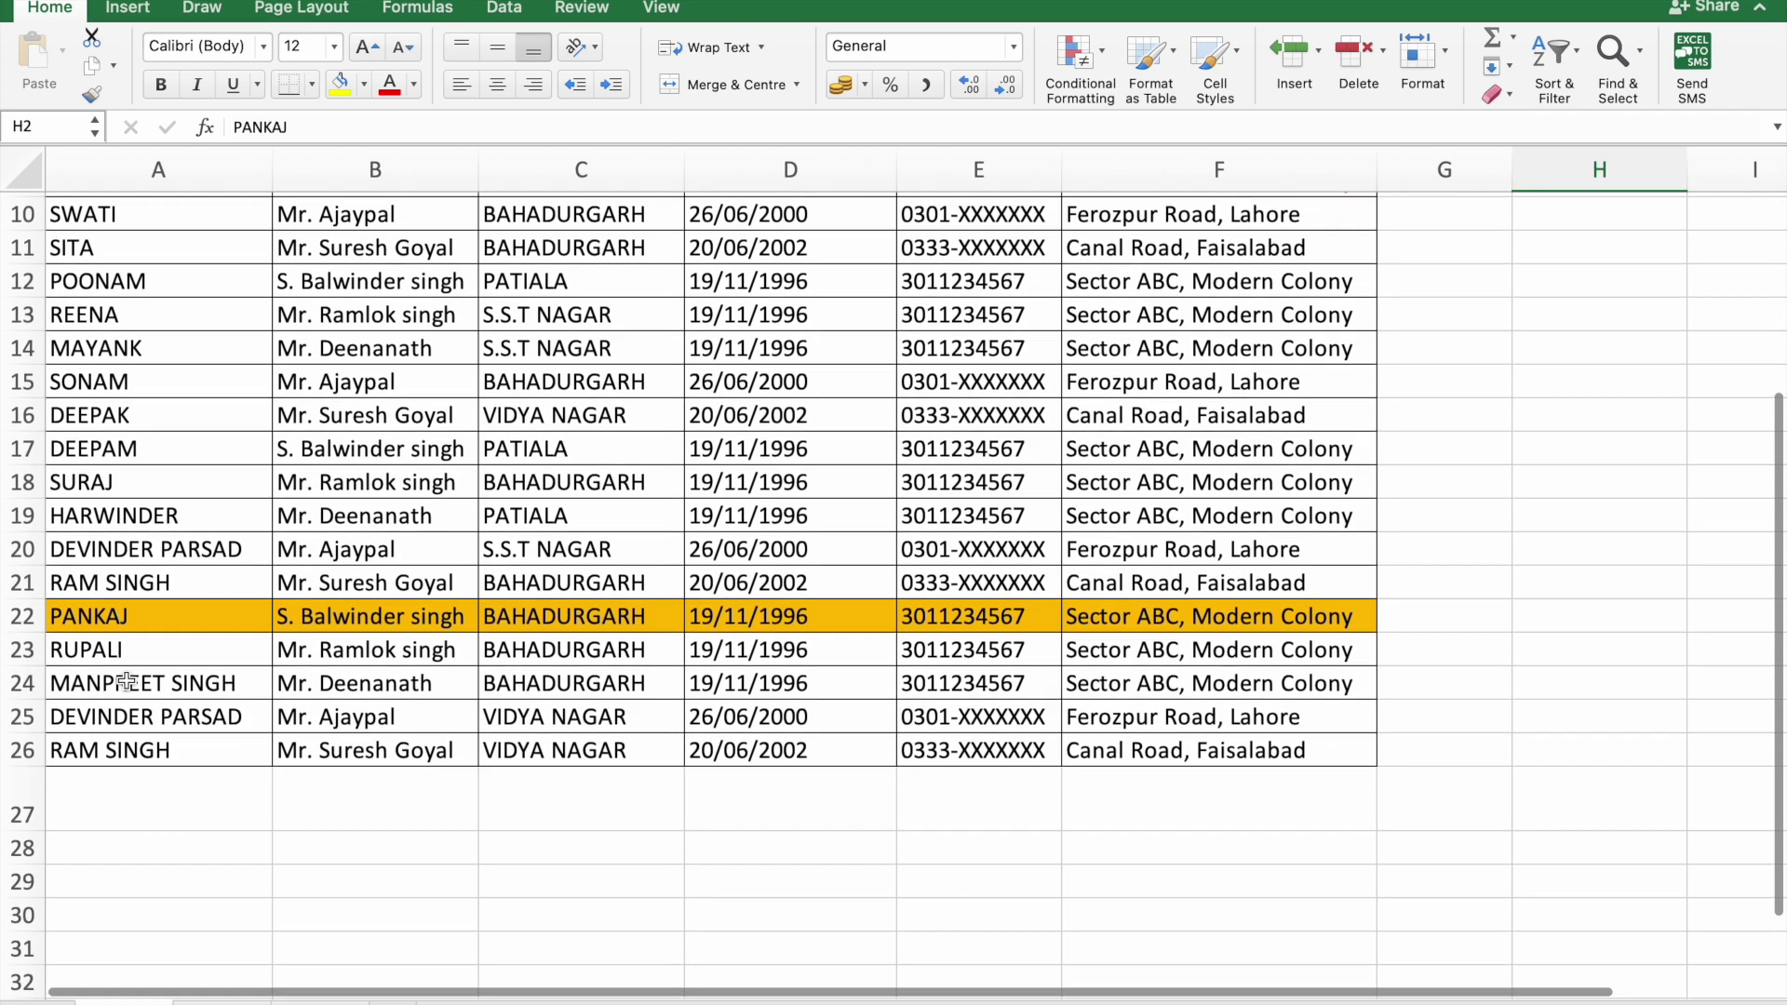
scroll(126, 681, "up", 5)
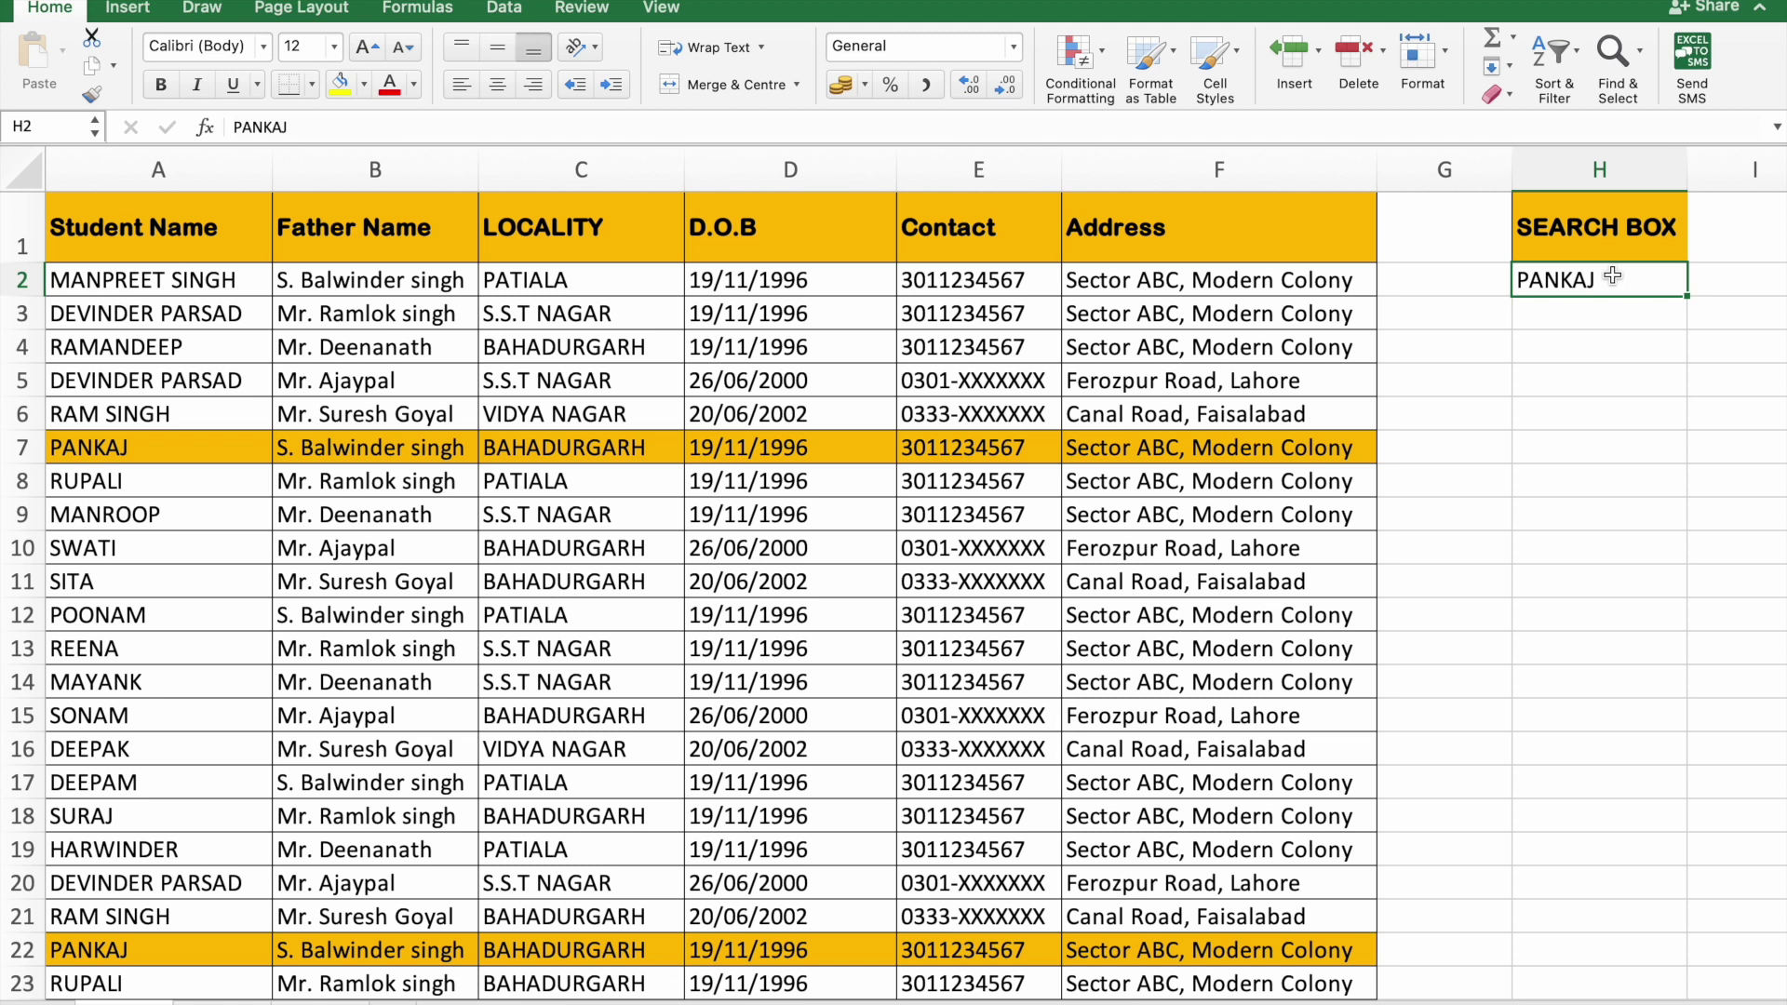
type("DEVINDER PARSAD")
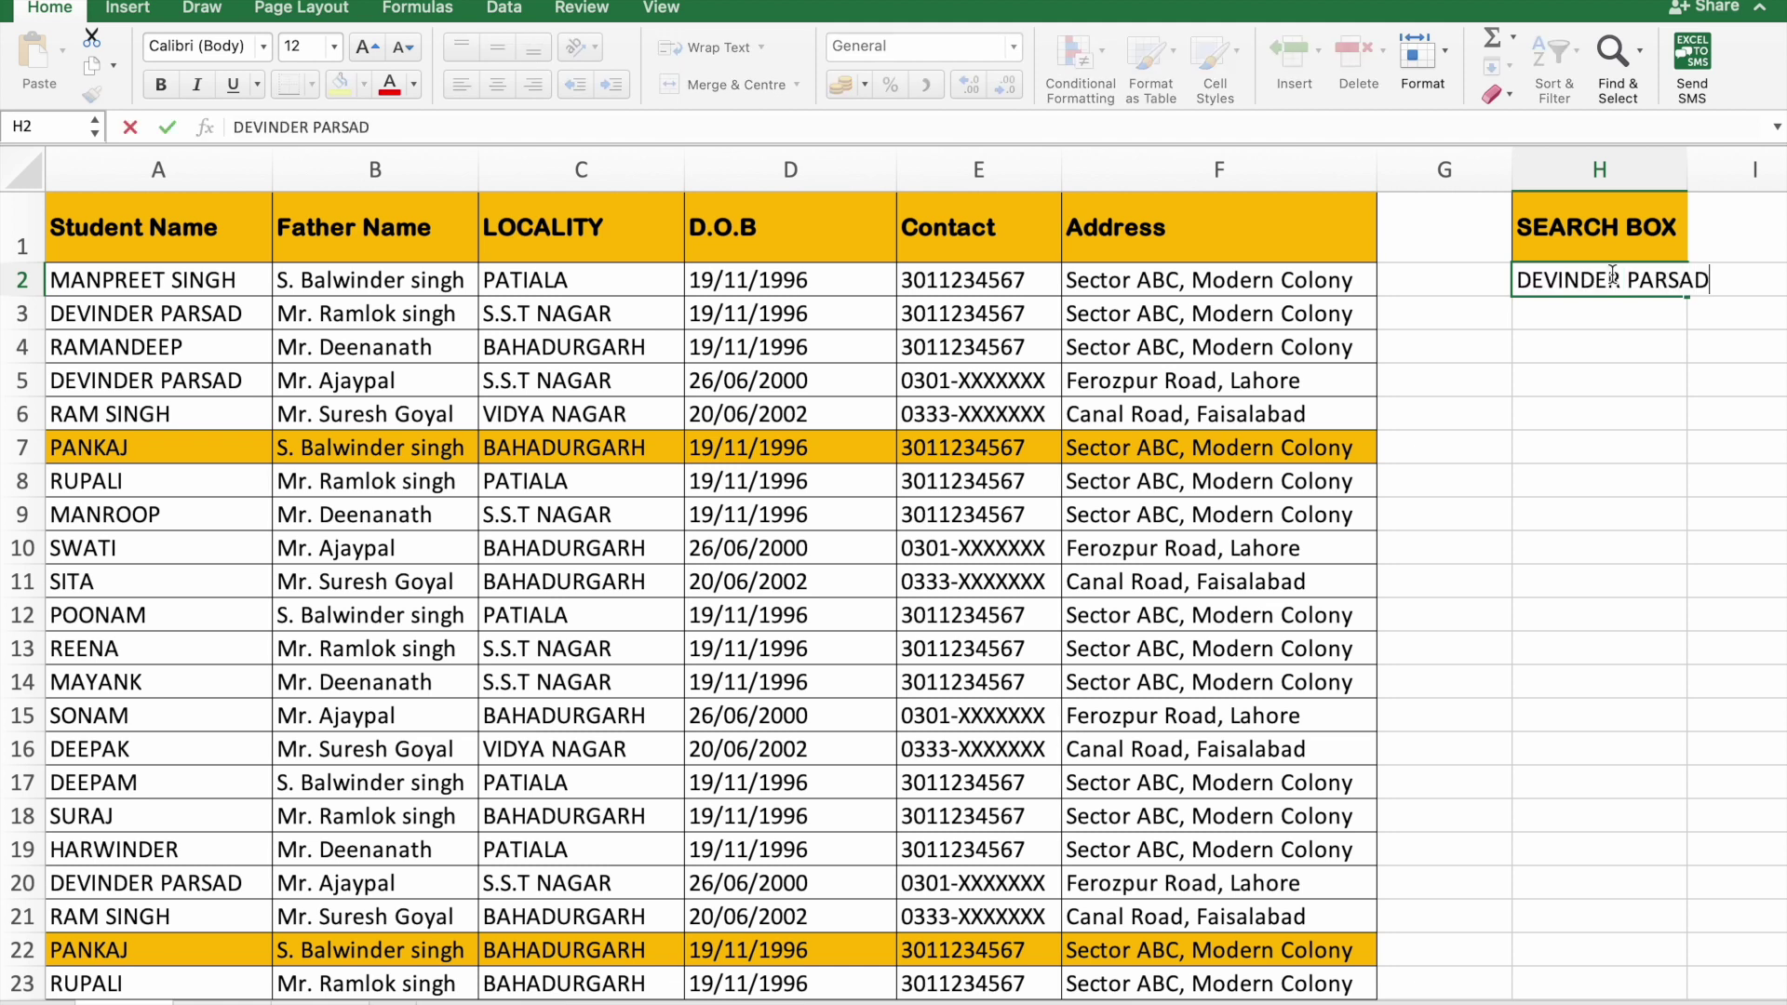
key("Return")
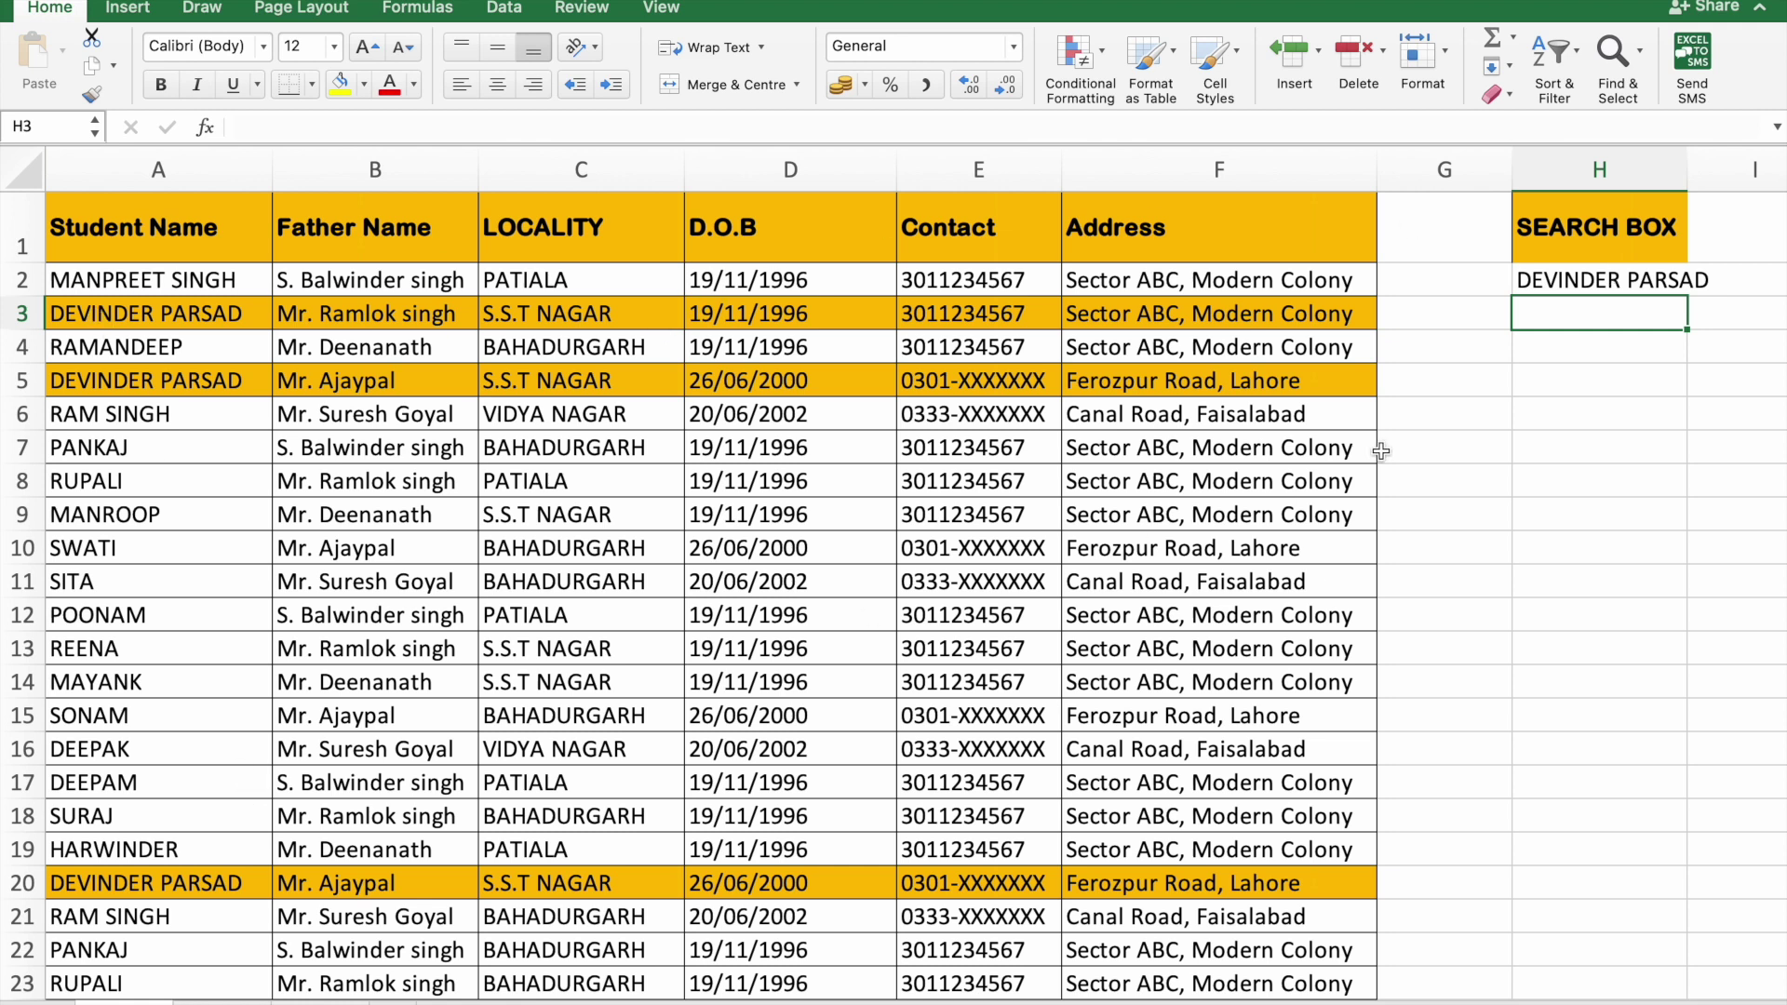
left_click(1594, 281)
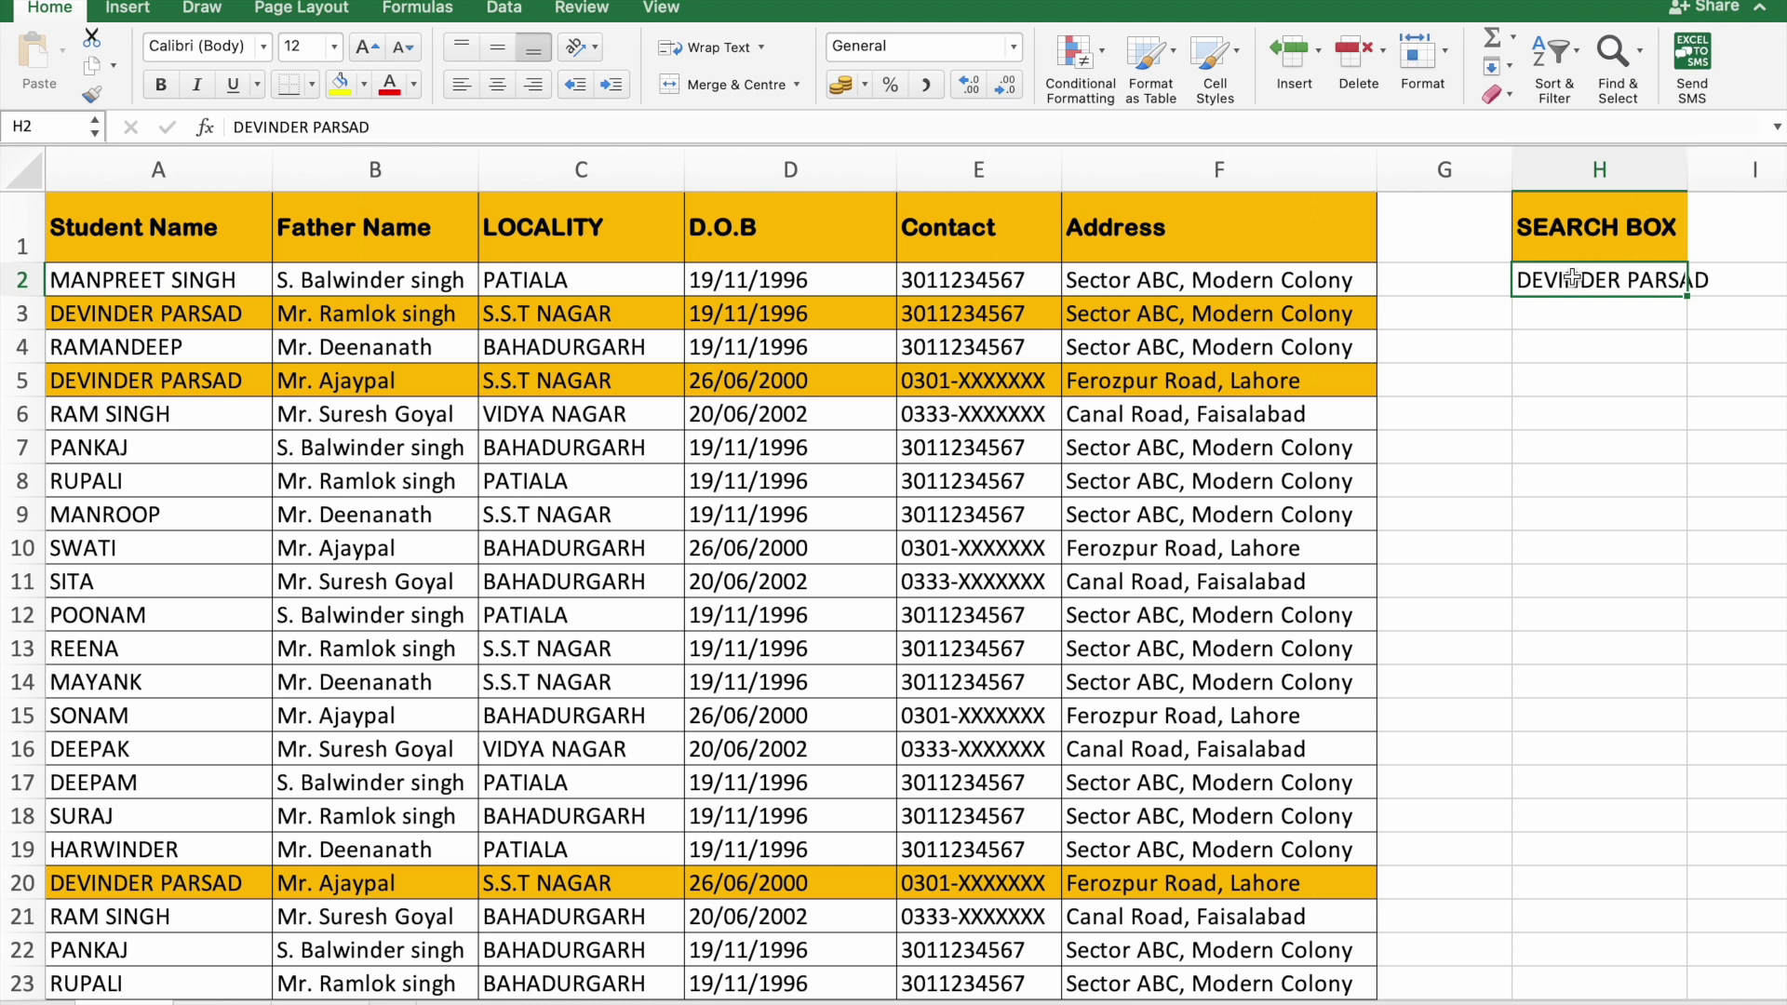
left_click(956, 424)
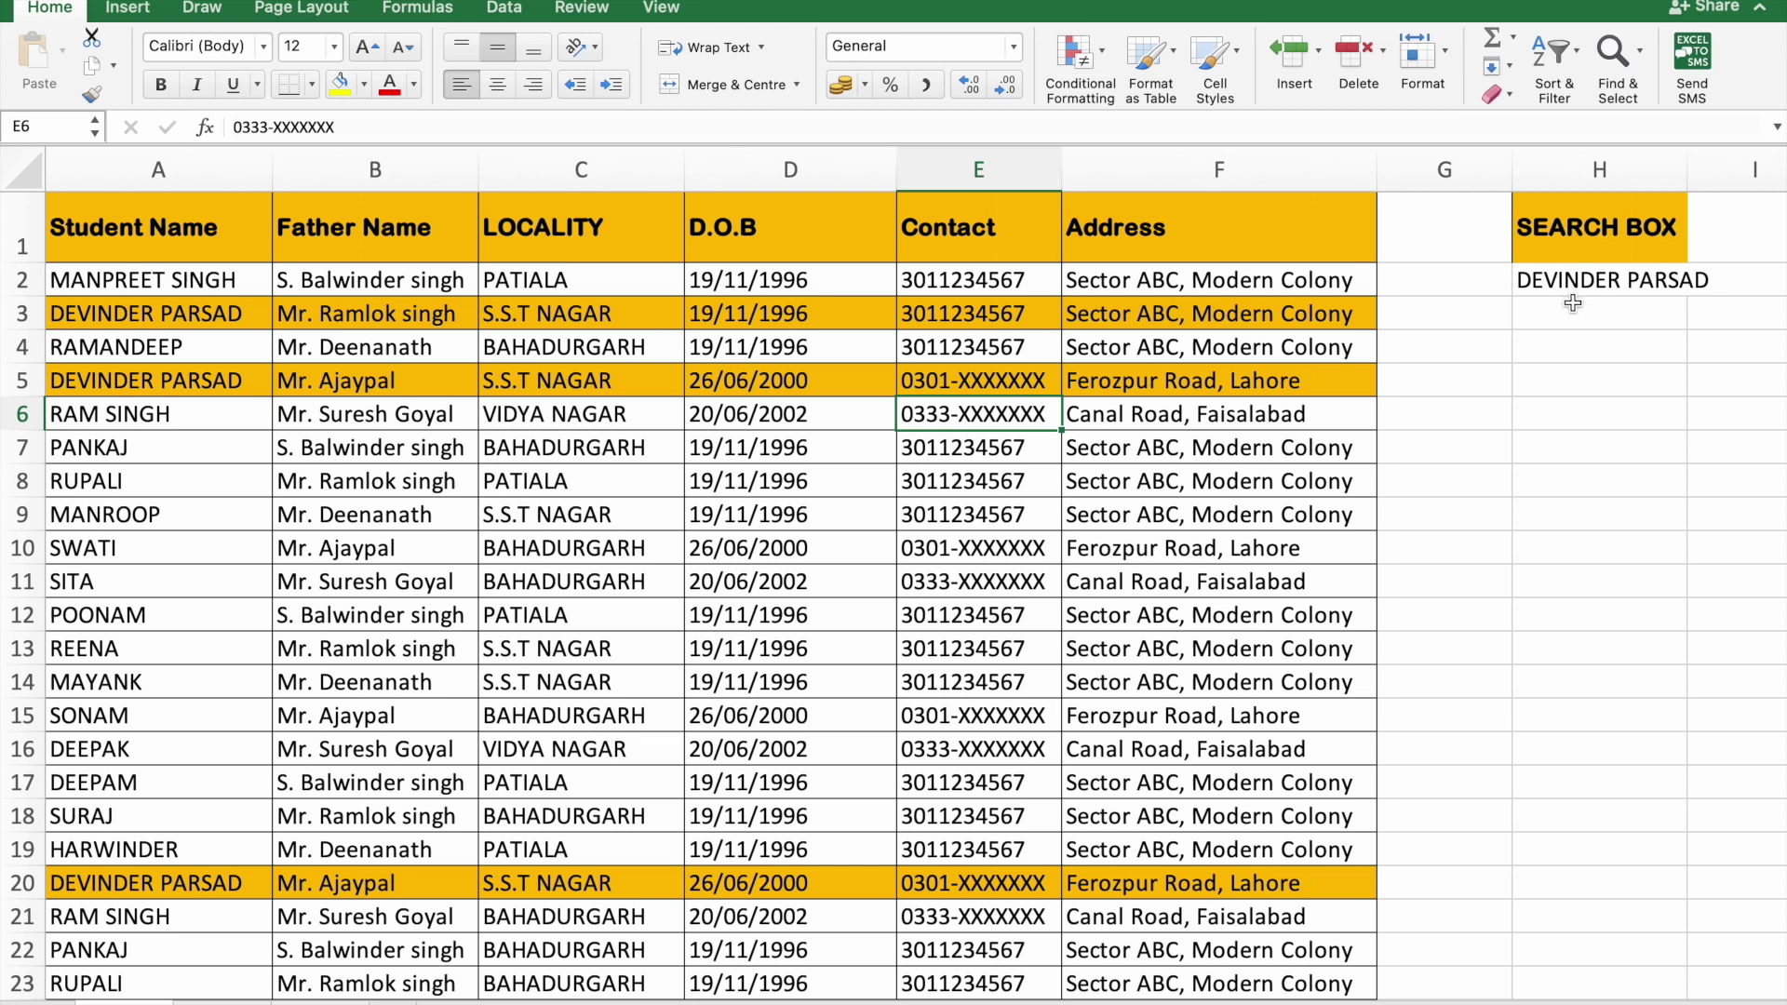
left_click(1096, 60)
mouse_move(1173, 303)
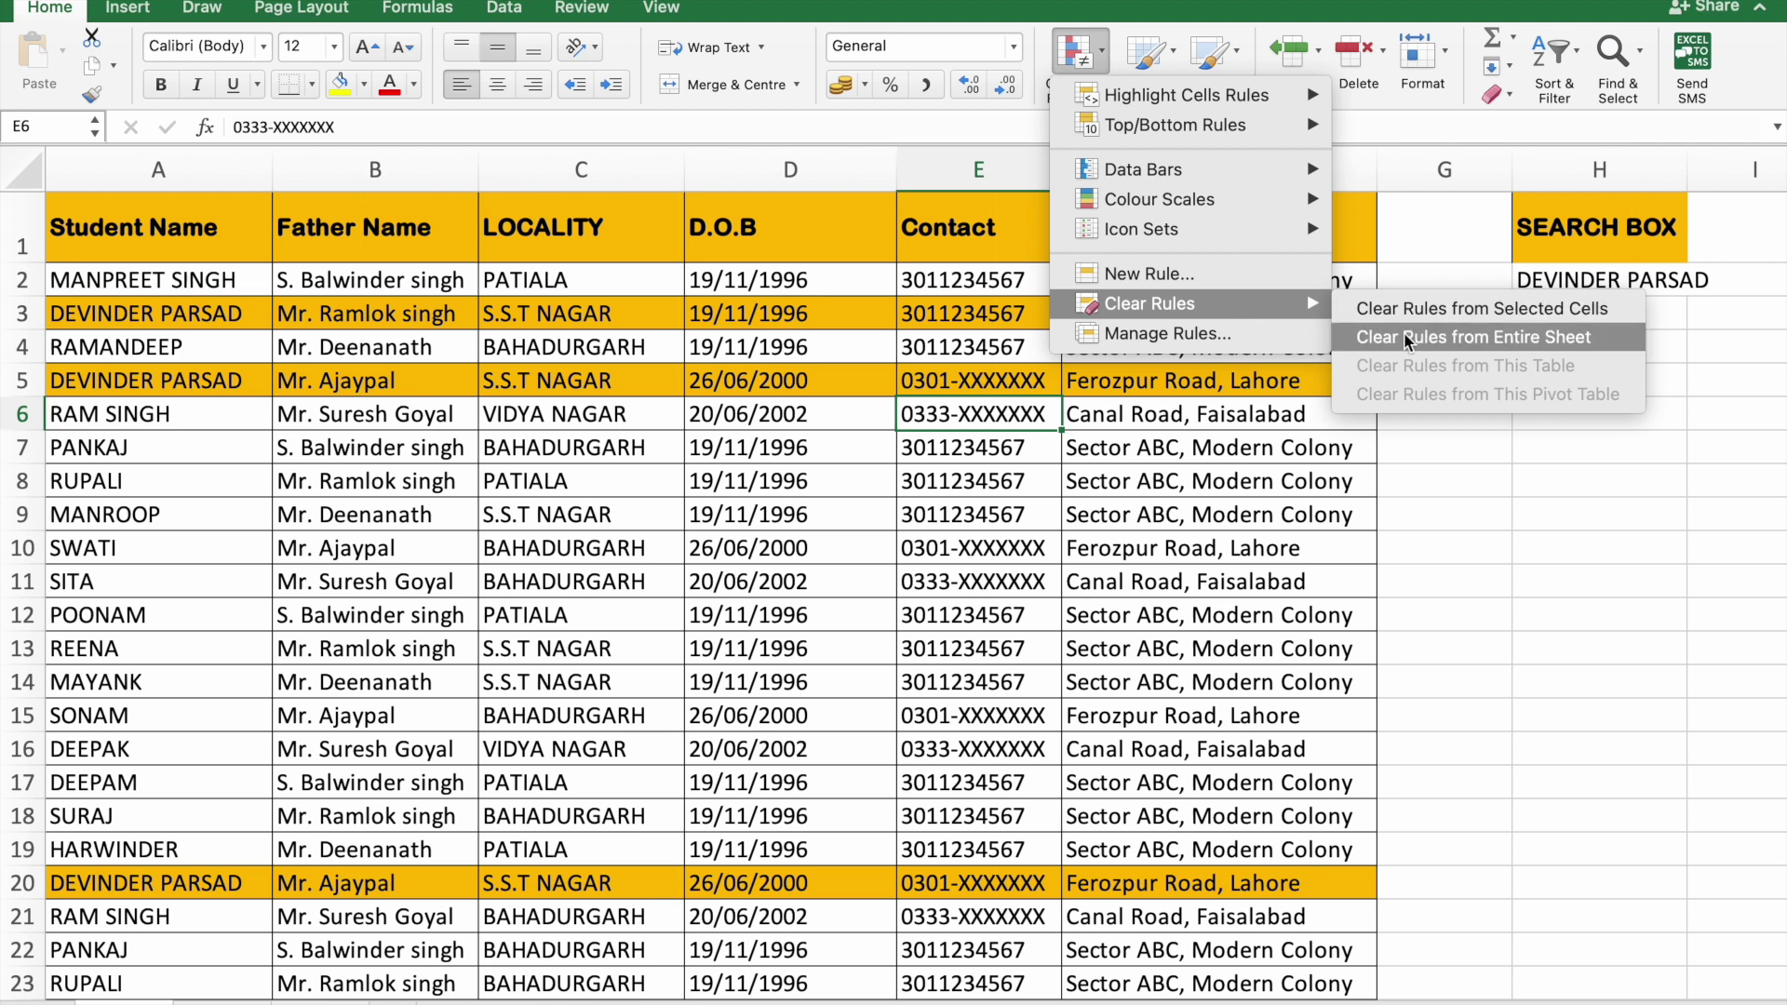
- Clear conditional formatting rules from the entire sheet to remove the orange highlights
left_click(1405, 338)
left_click(1149, 481)
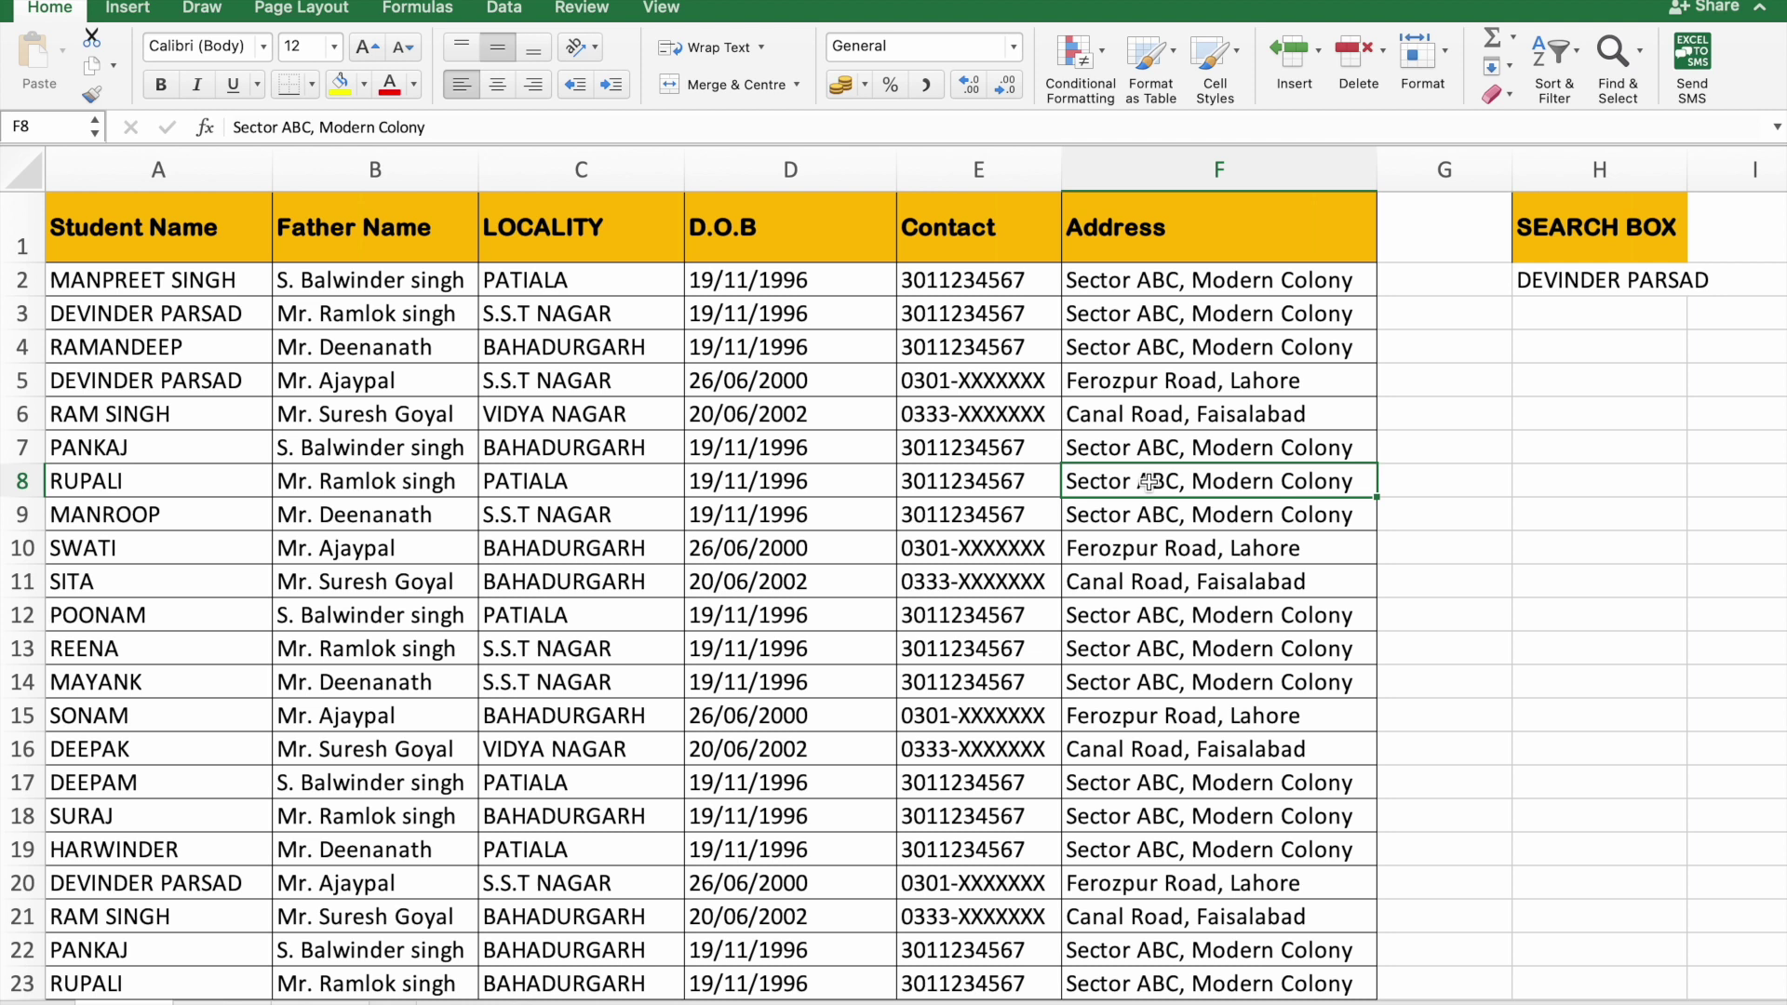
- Select the whole table A1:F23 and begin a Classic formula-based formatting rule
left_click(158, 227)
key("ctrl+a")
left_click(1108, 57)
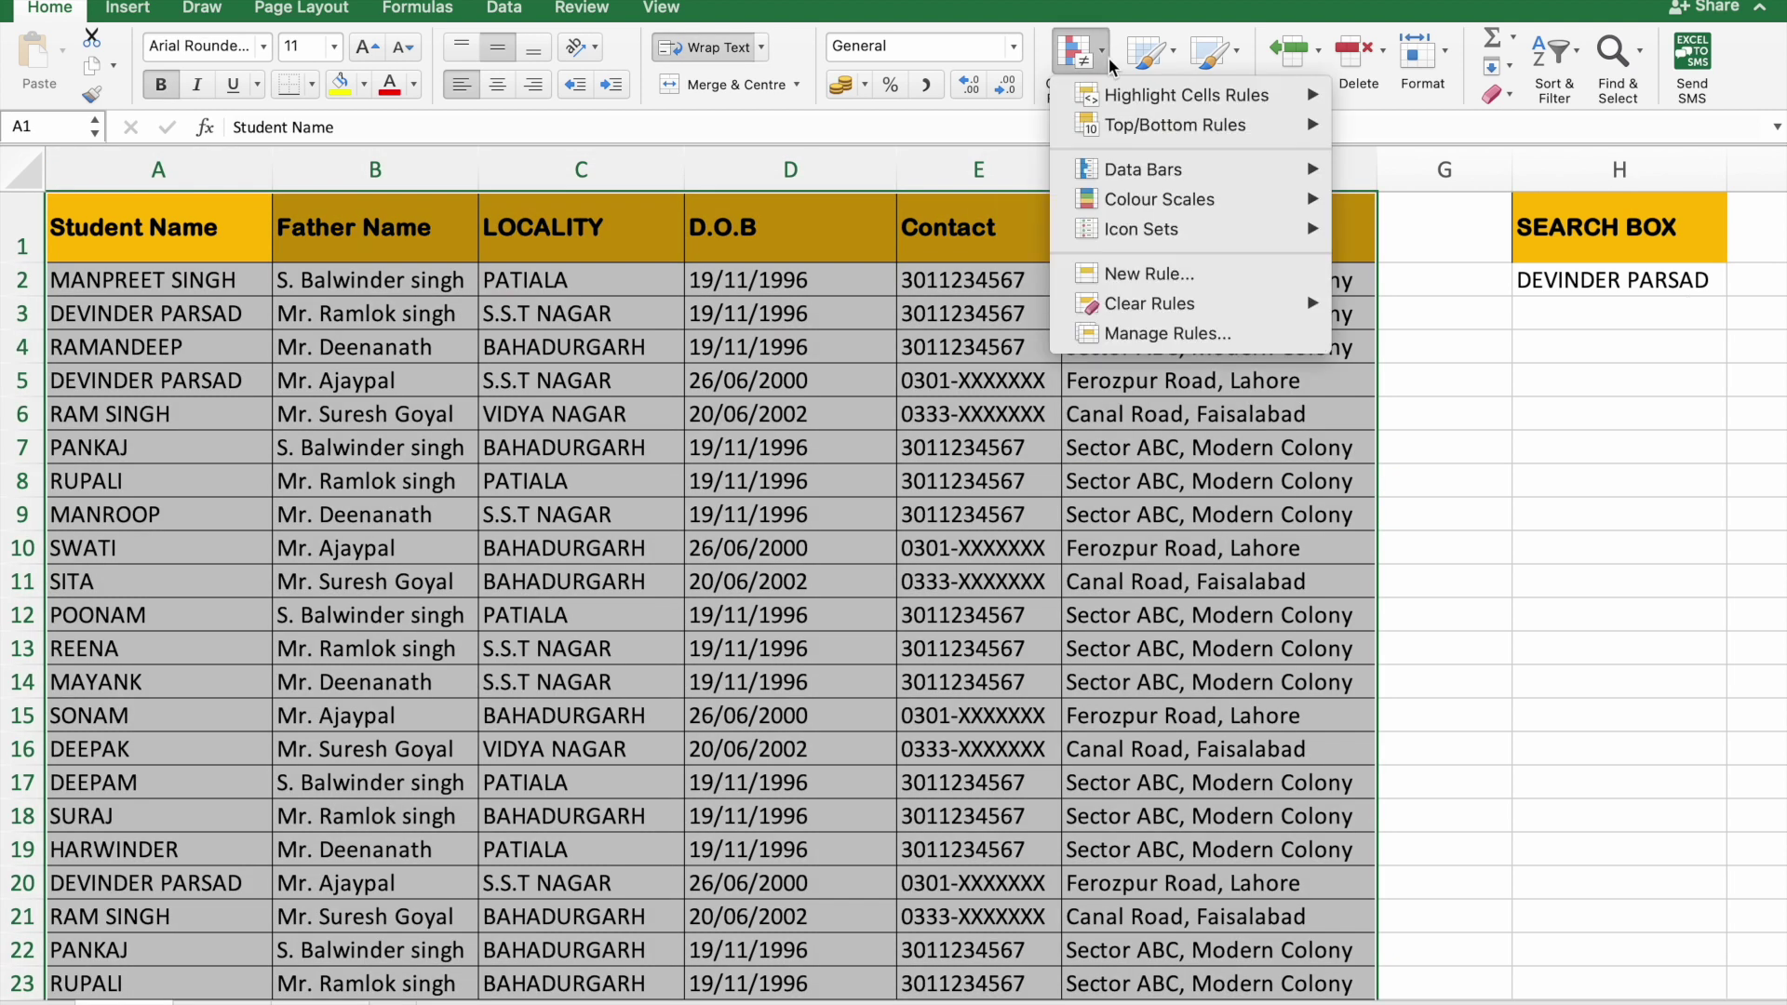
left_click(1141, 274)
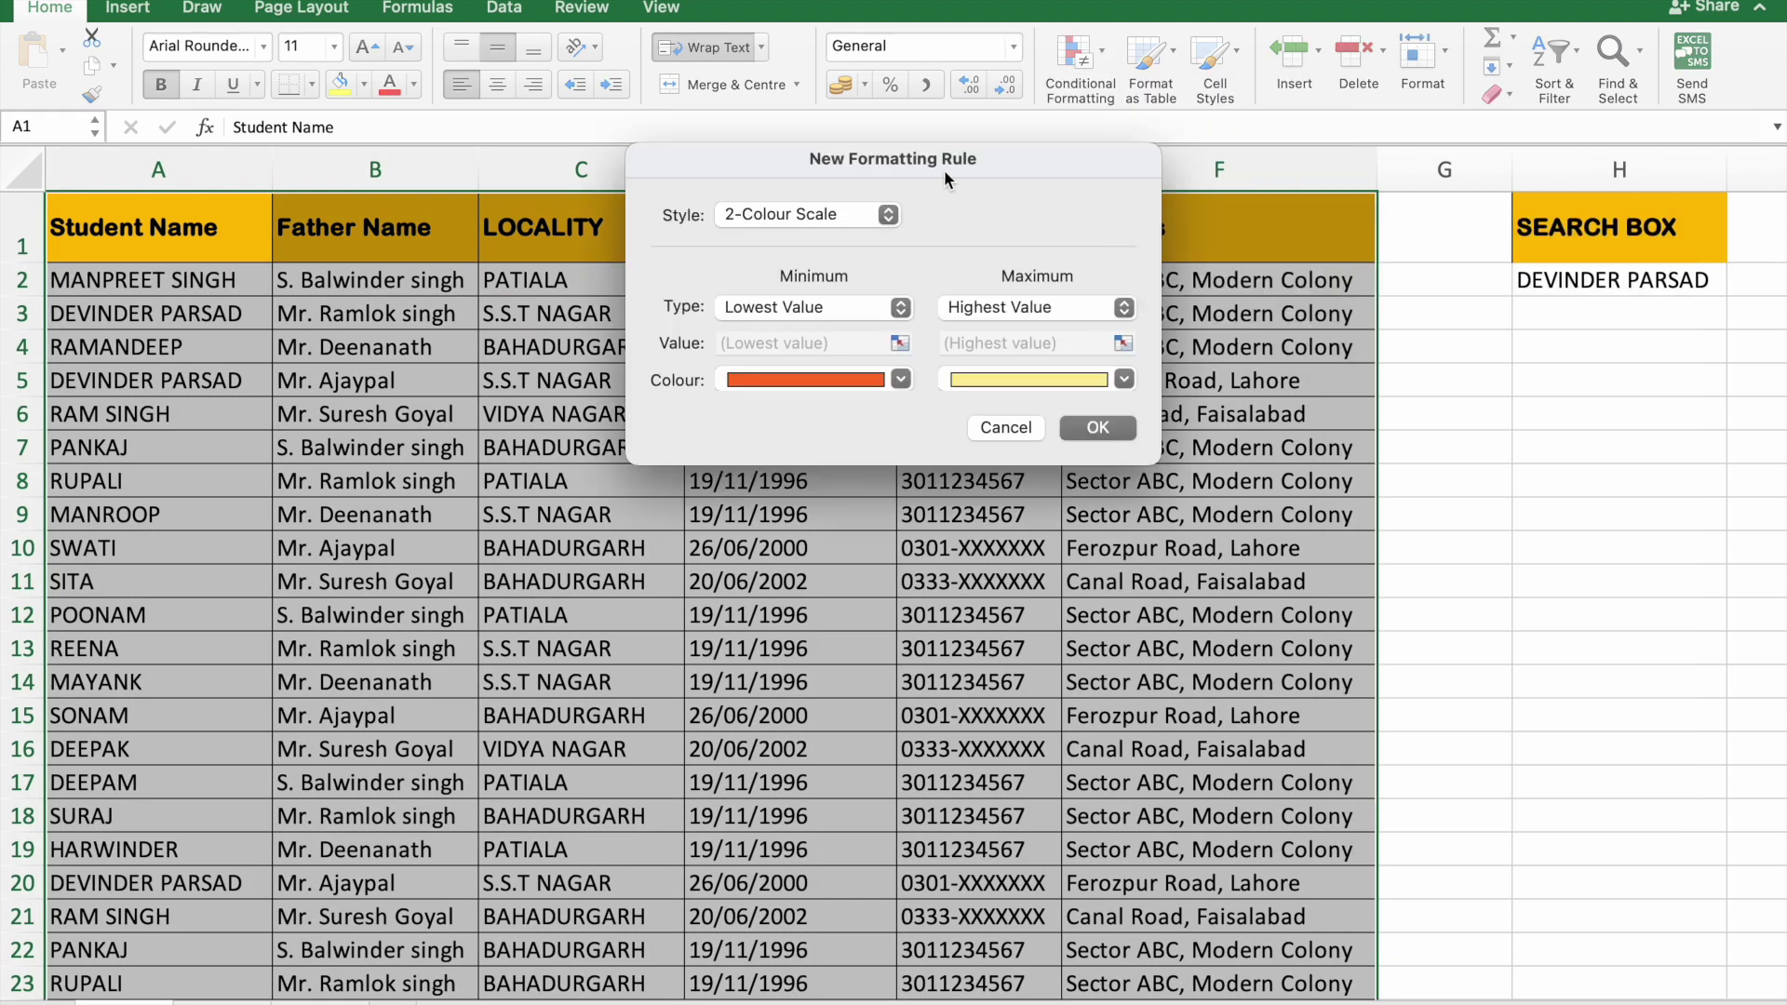
left_click(889, 216)
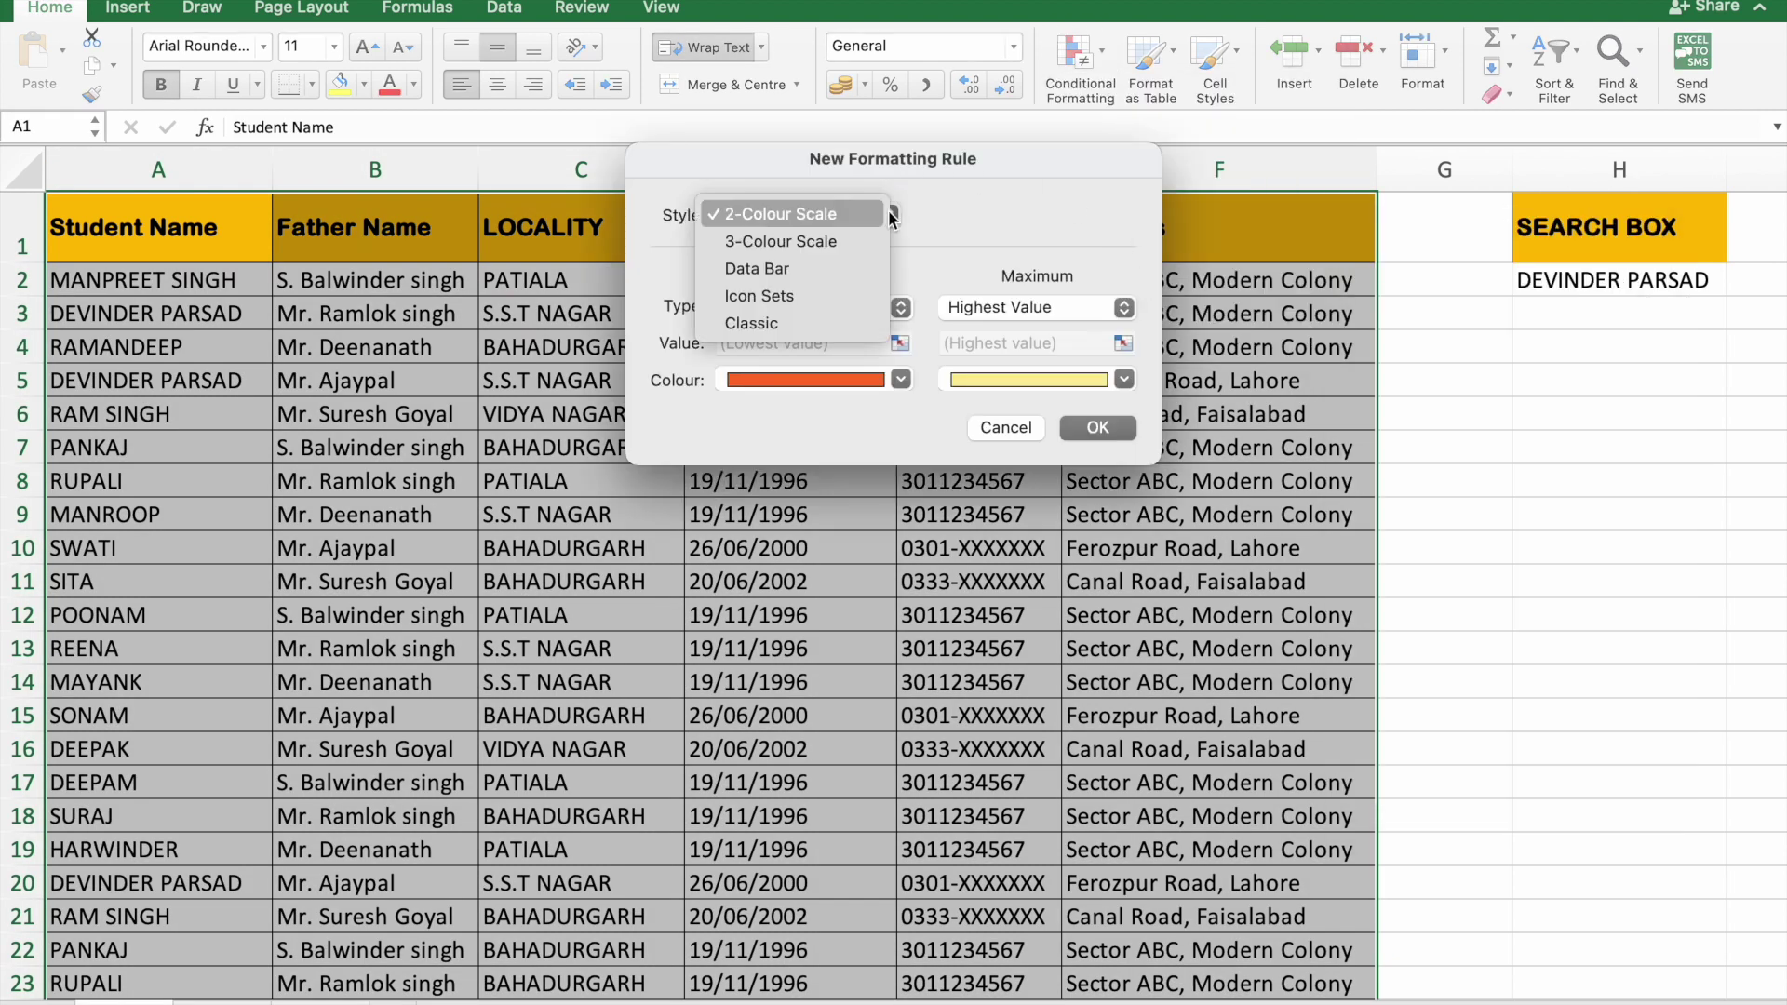
left_click(840, 324)
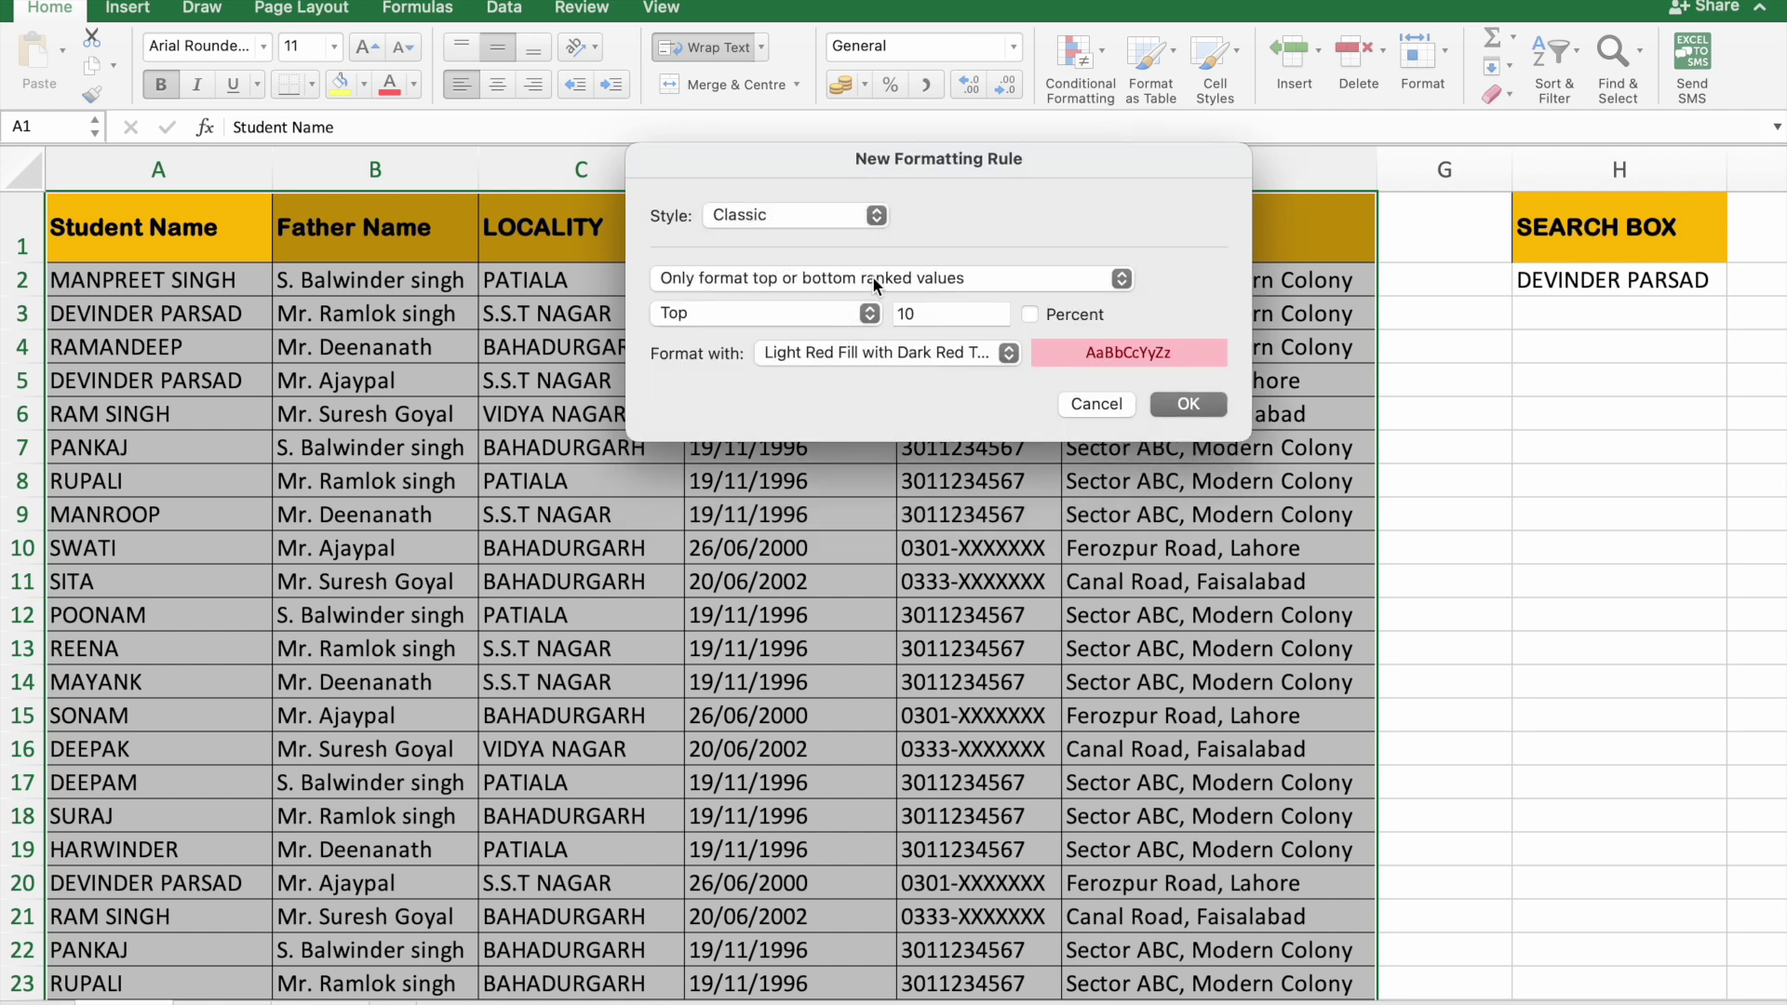
left_click(873, 275)
left_click(841, 365)
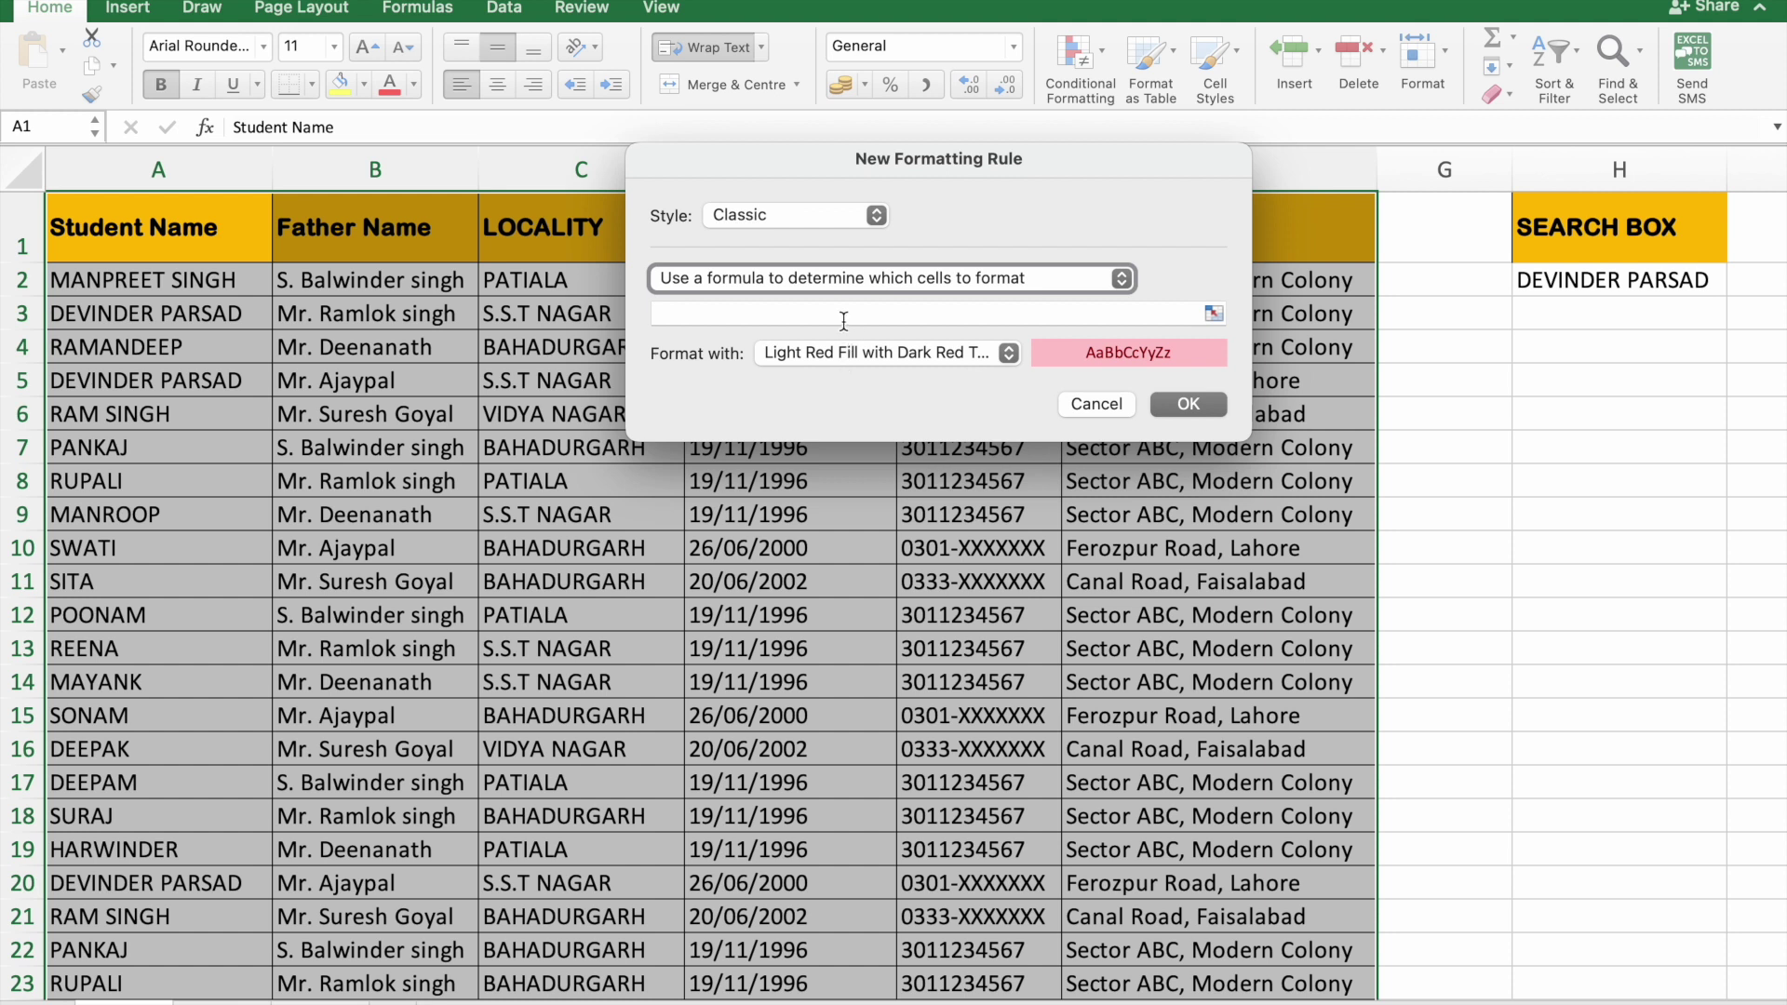
left_click(843, 317)
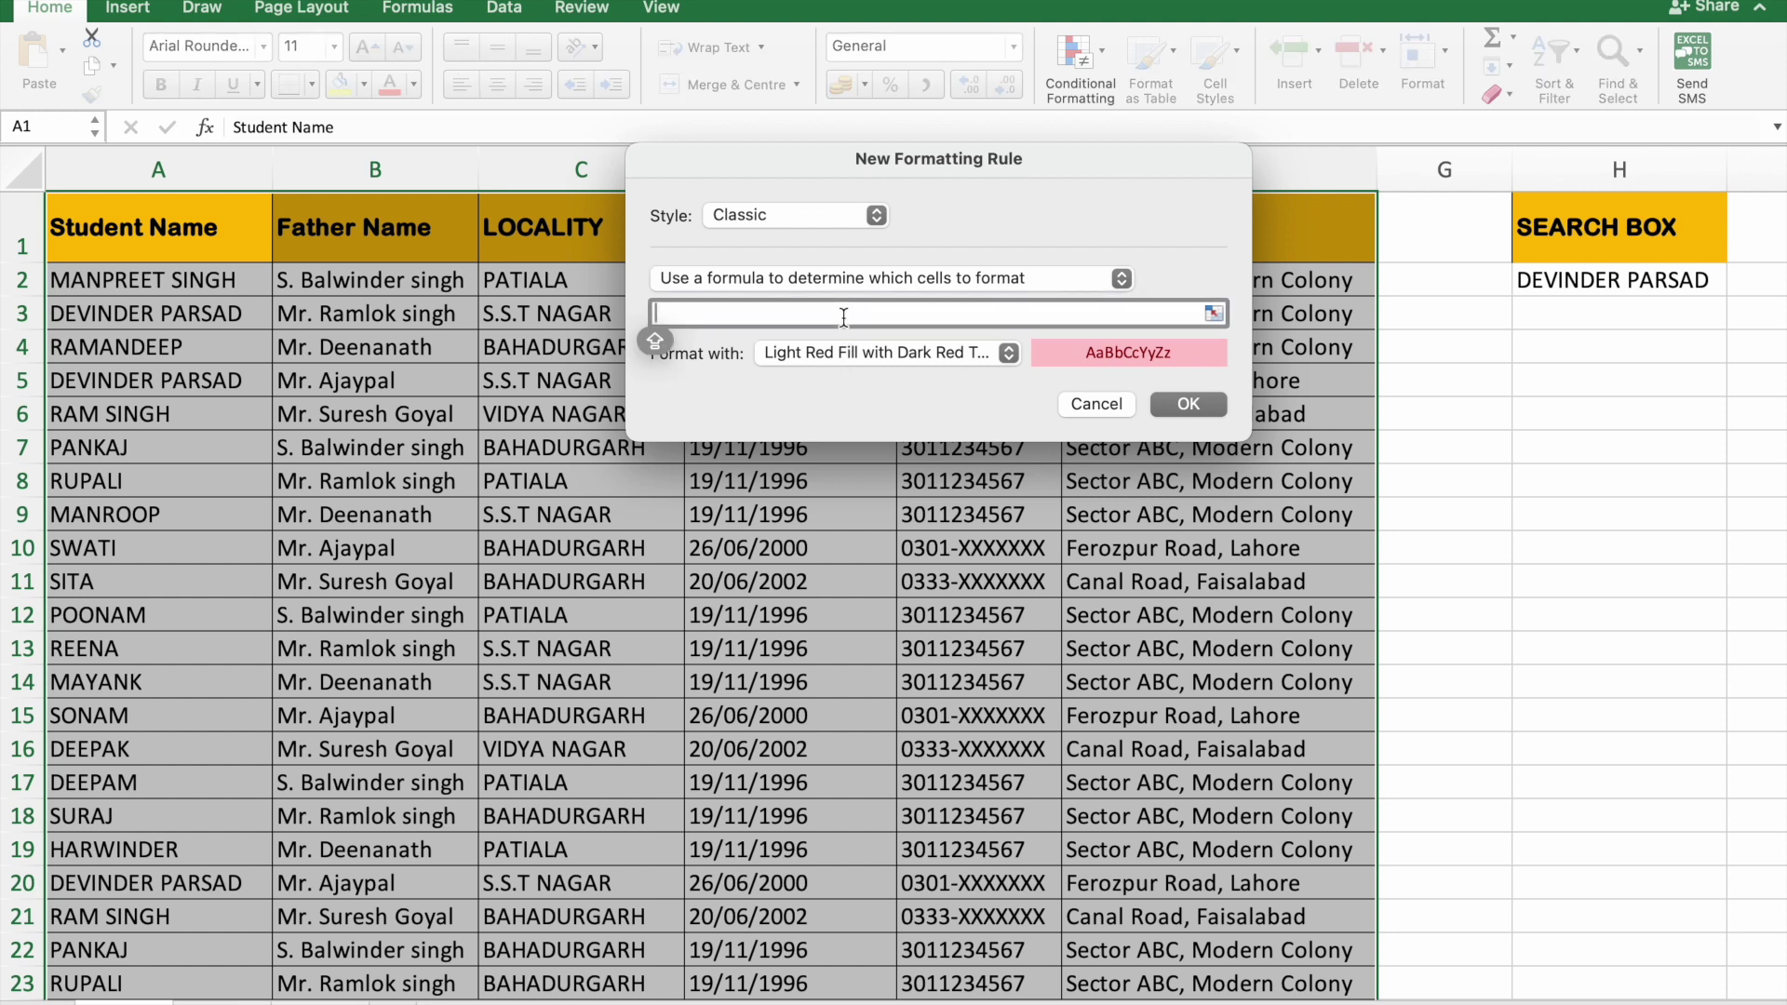
- Begin the formula as =SEARCH($H$2, referencing the search box
type("=SE")
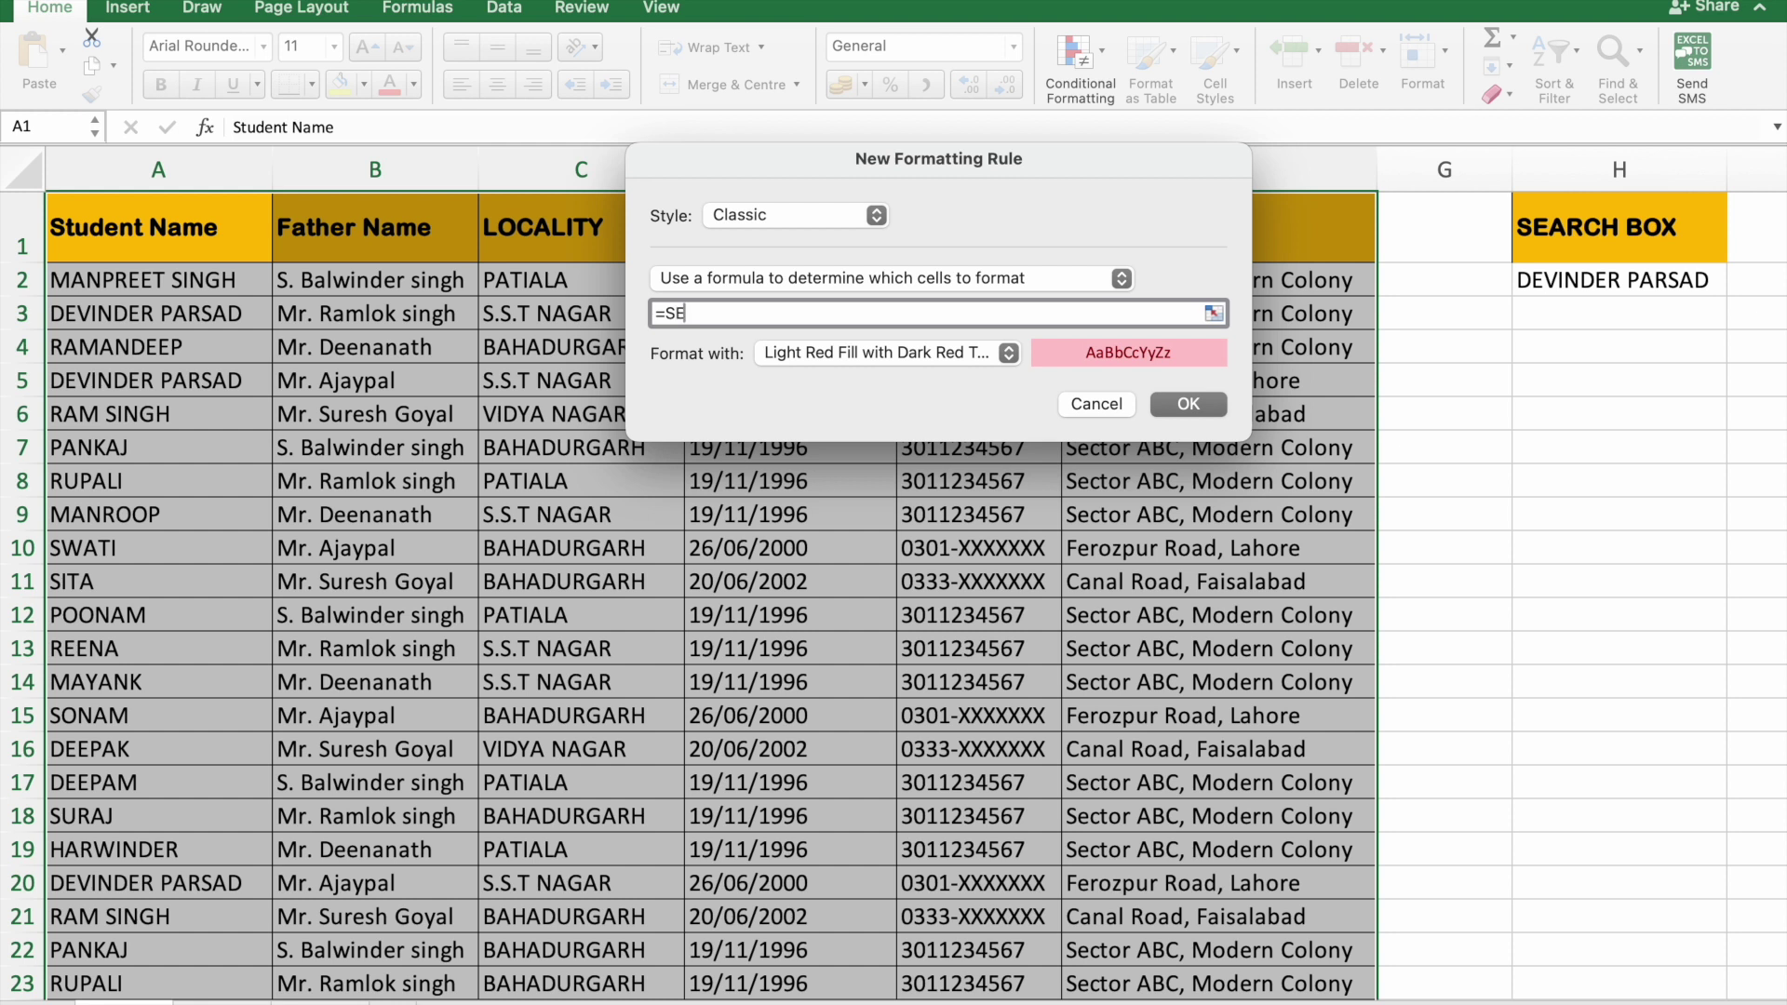
type("ARCH(")
left_click(1666, 256)
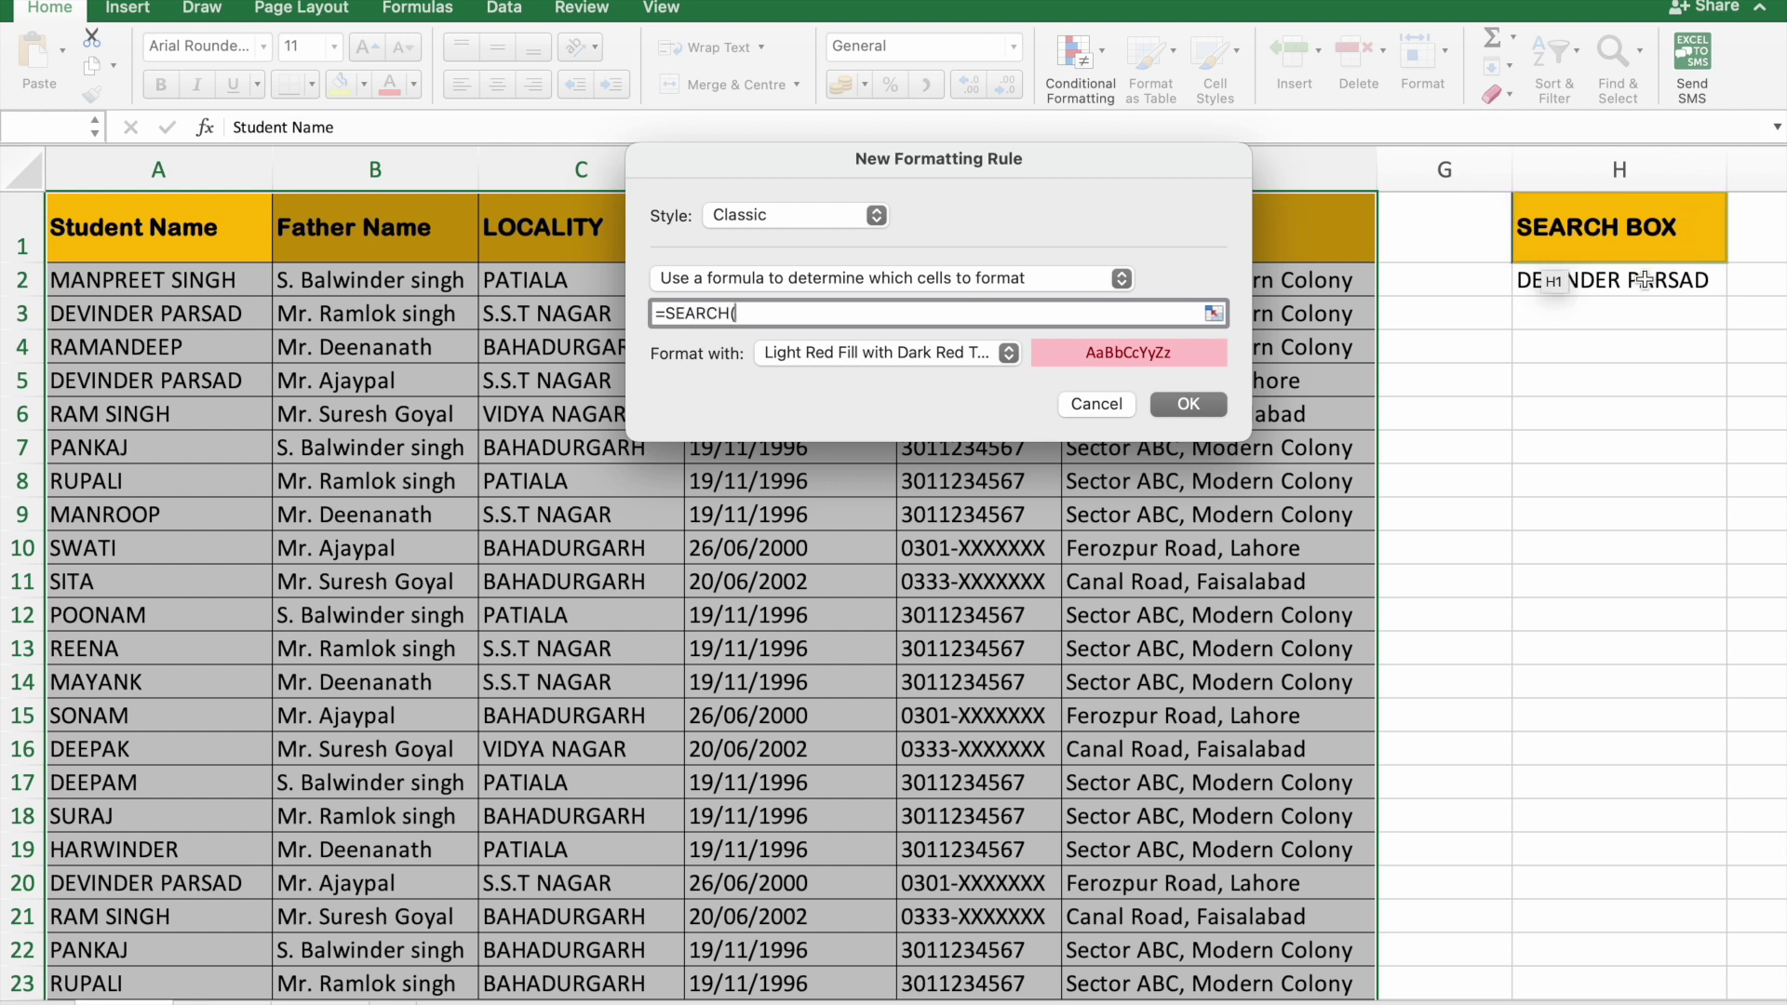
left_click(1644, 279)
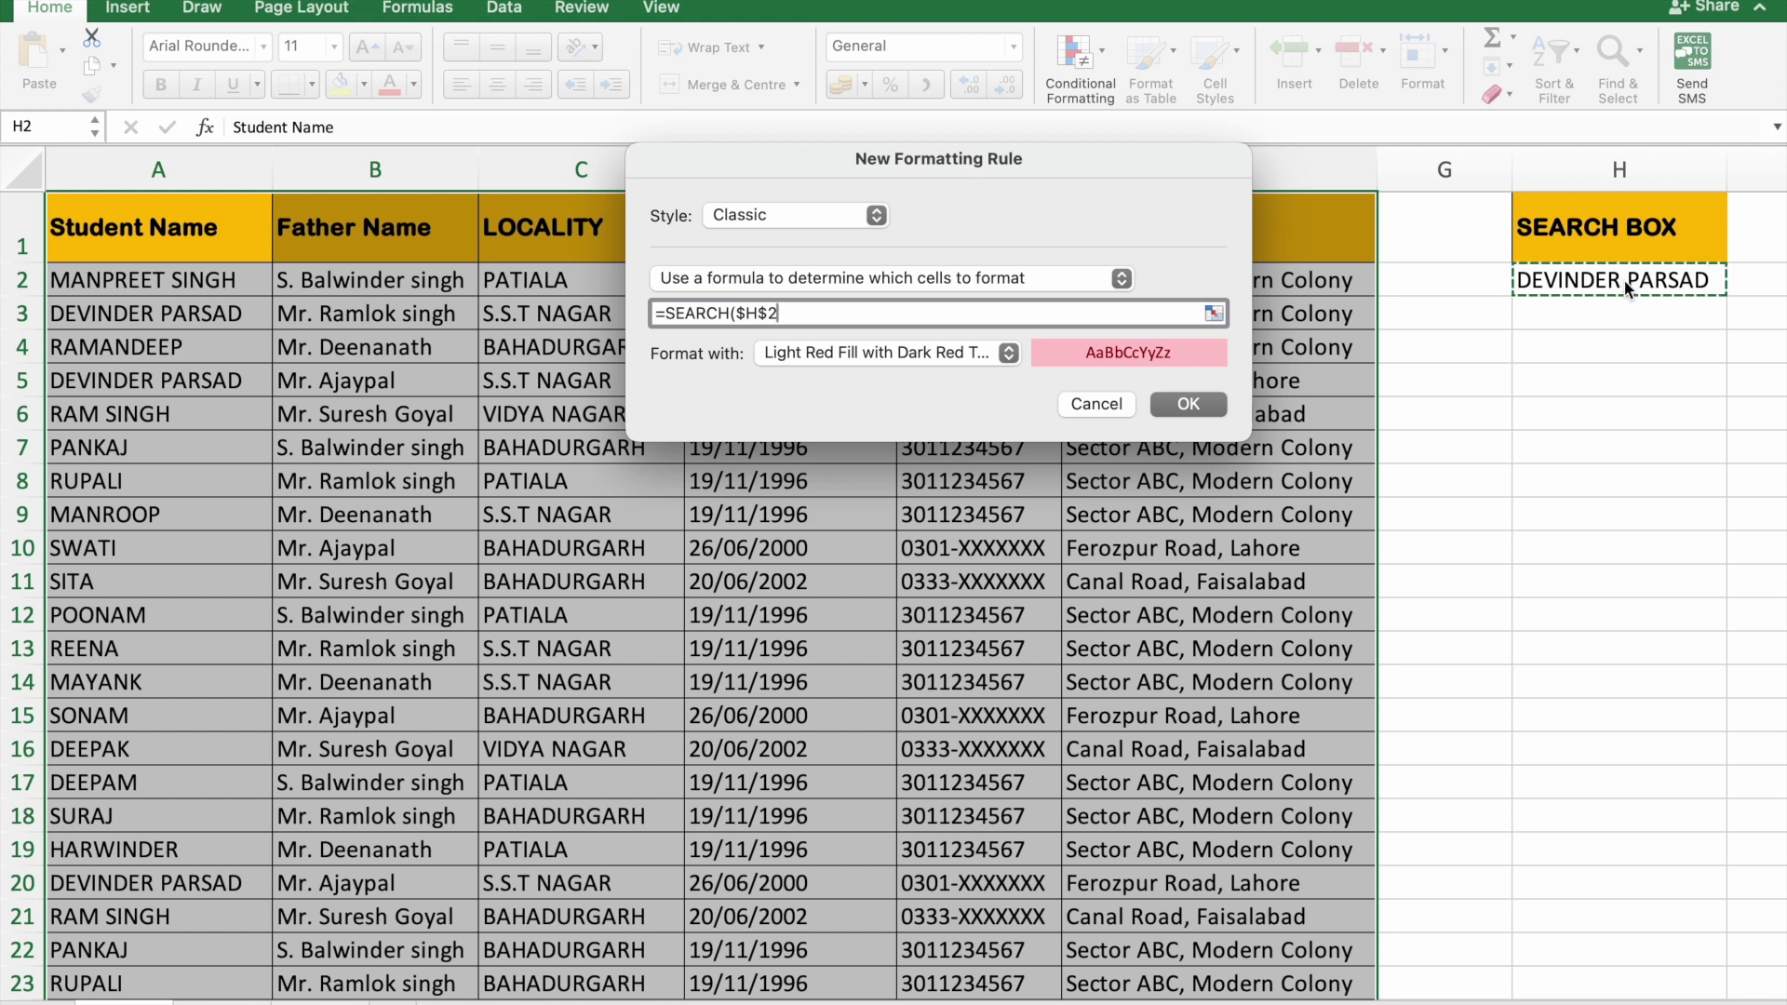
type(",")
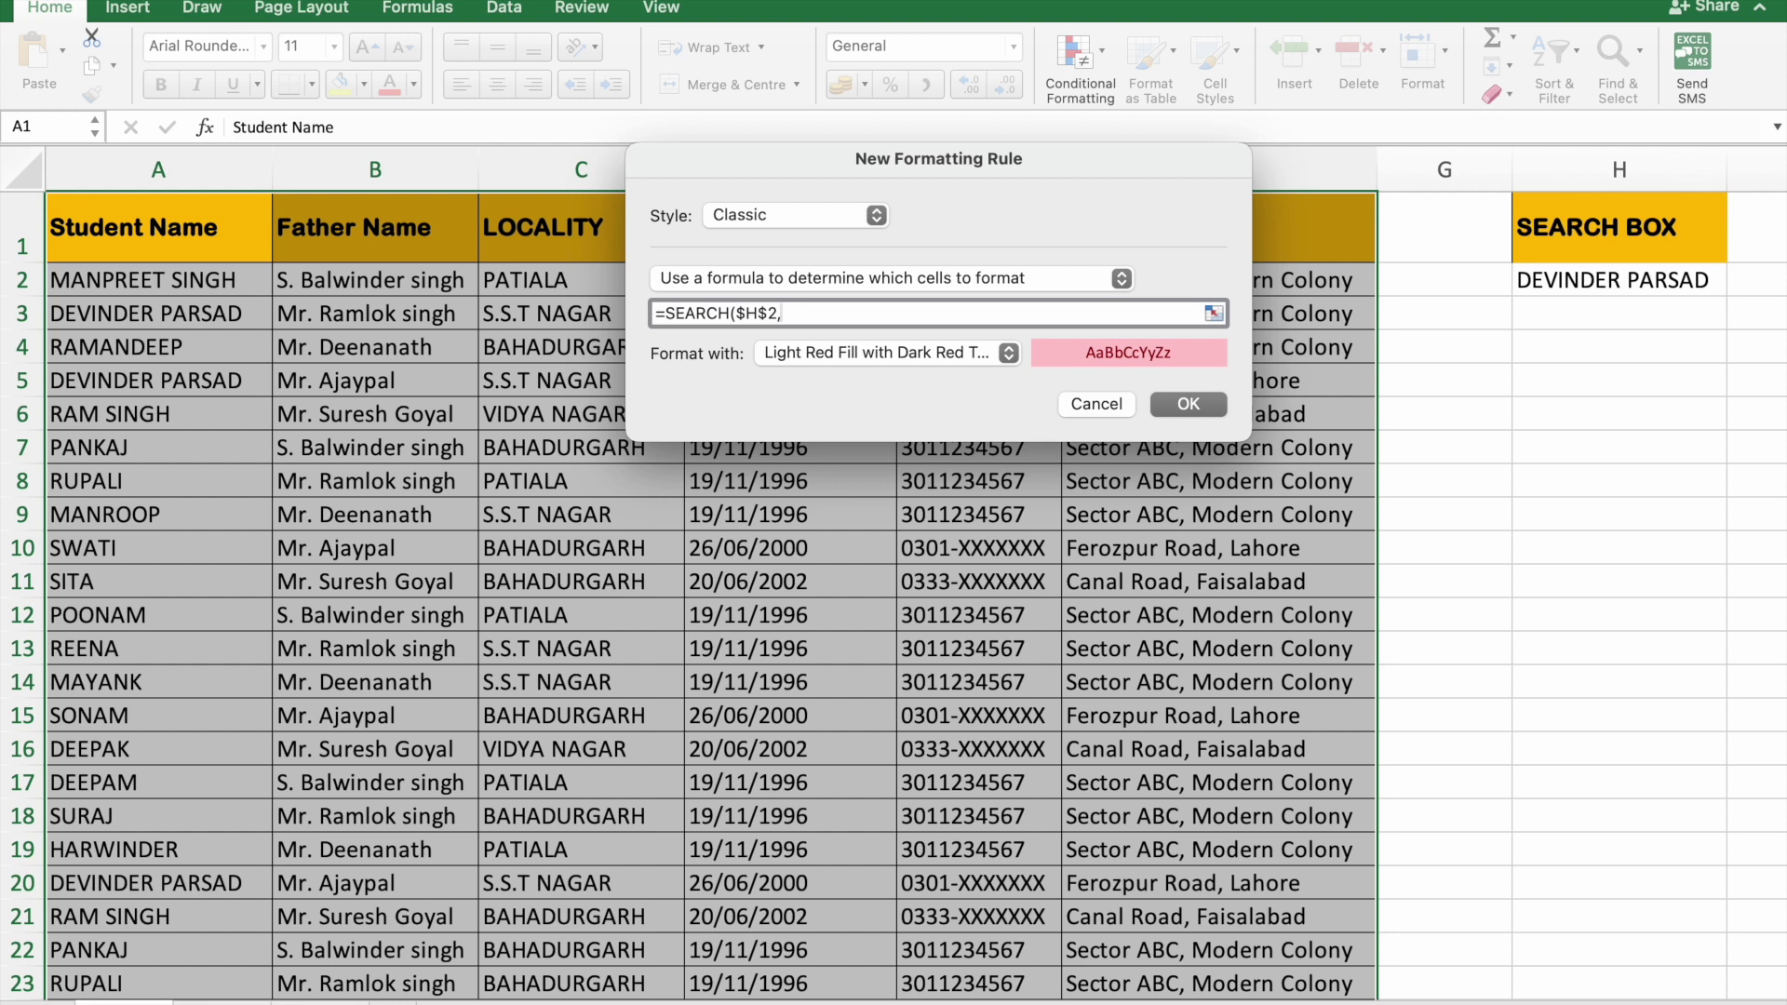
- Add row-relative $A1&$B1& to search Student Name and Father Name
left_click(169, 220)
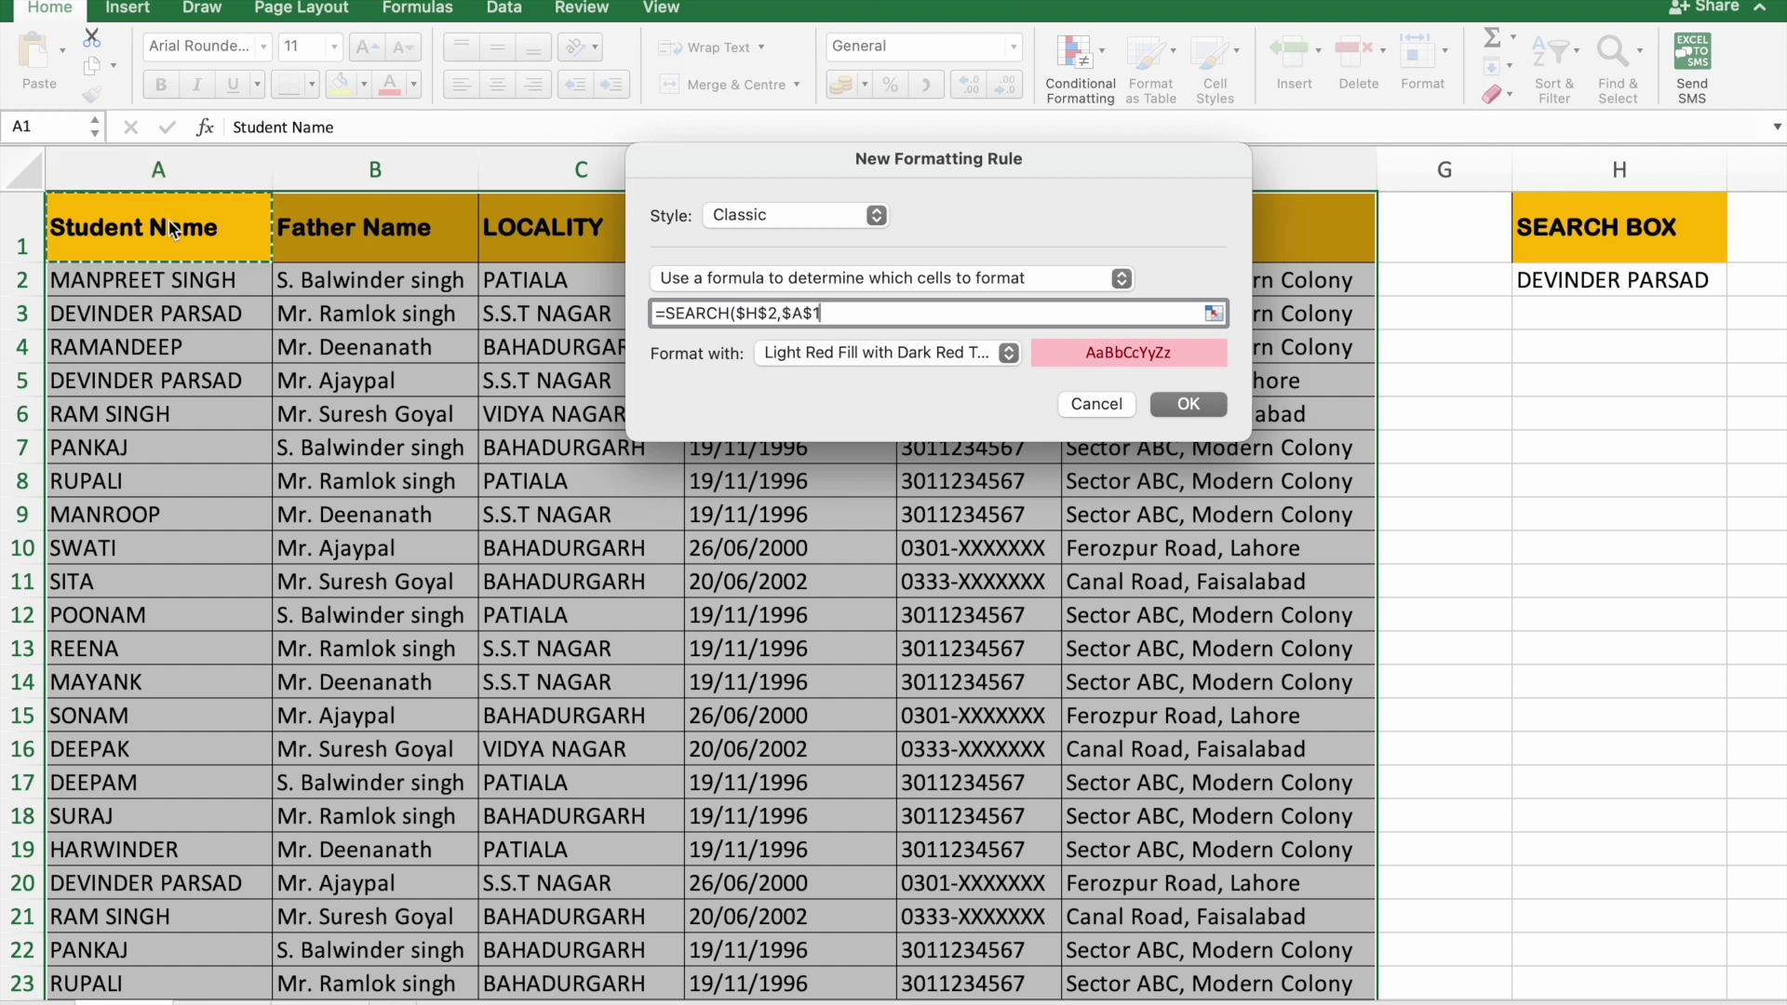
left_click(809, 313)
key("BackSpace")
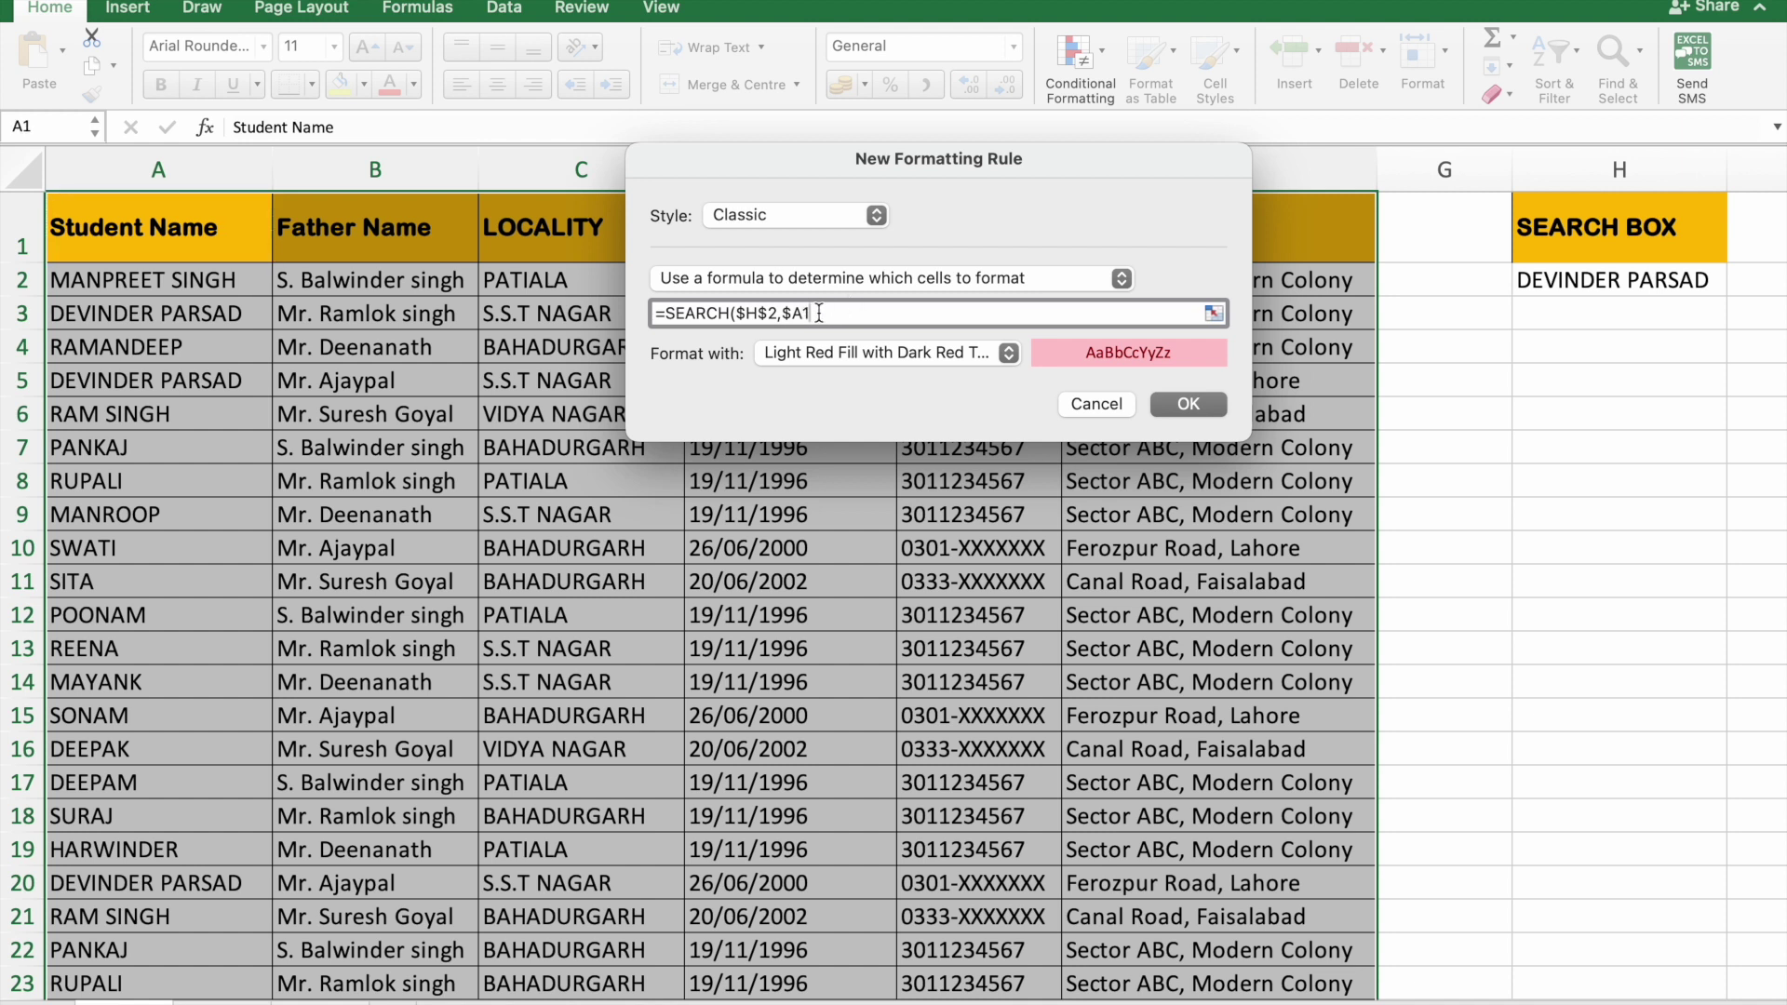
type("&")
left_click(466, 223)
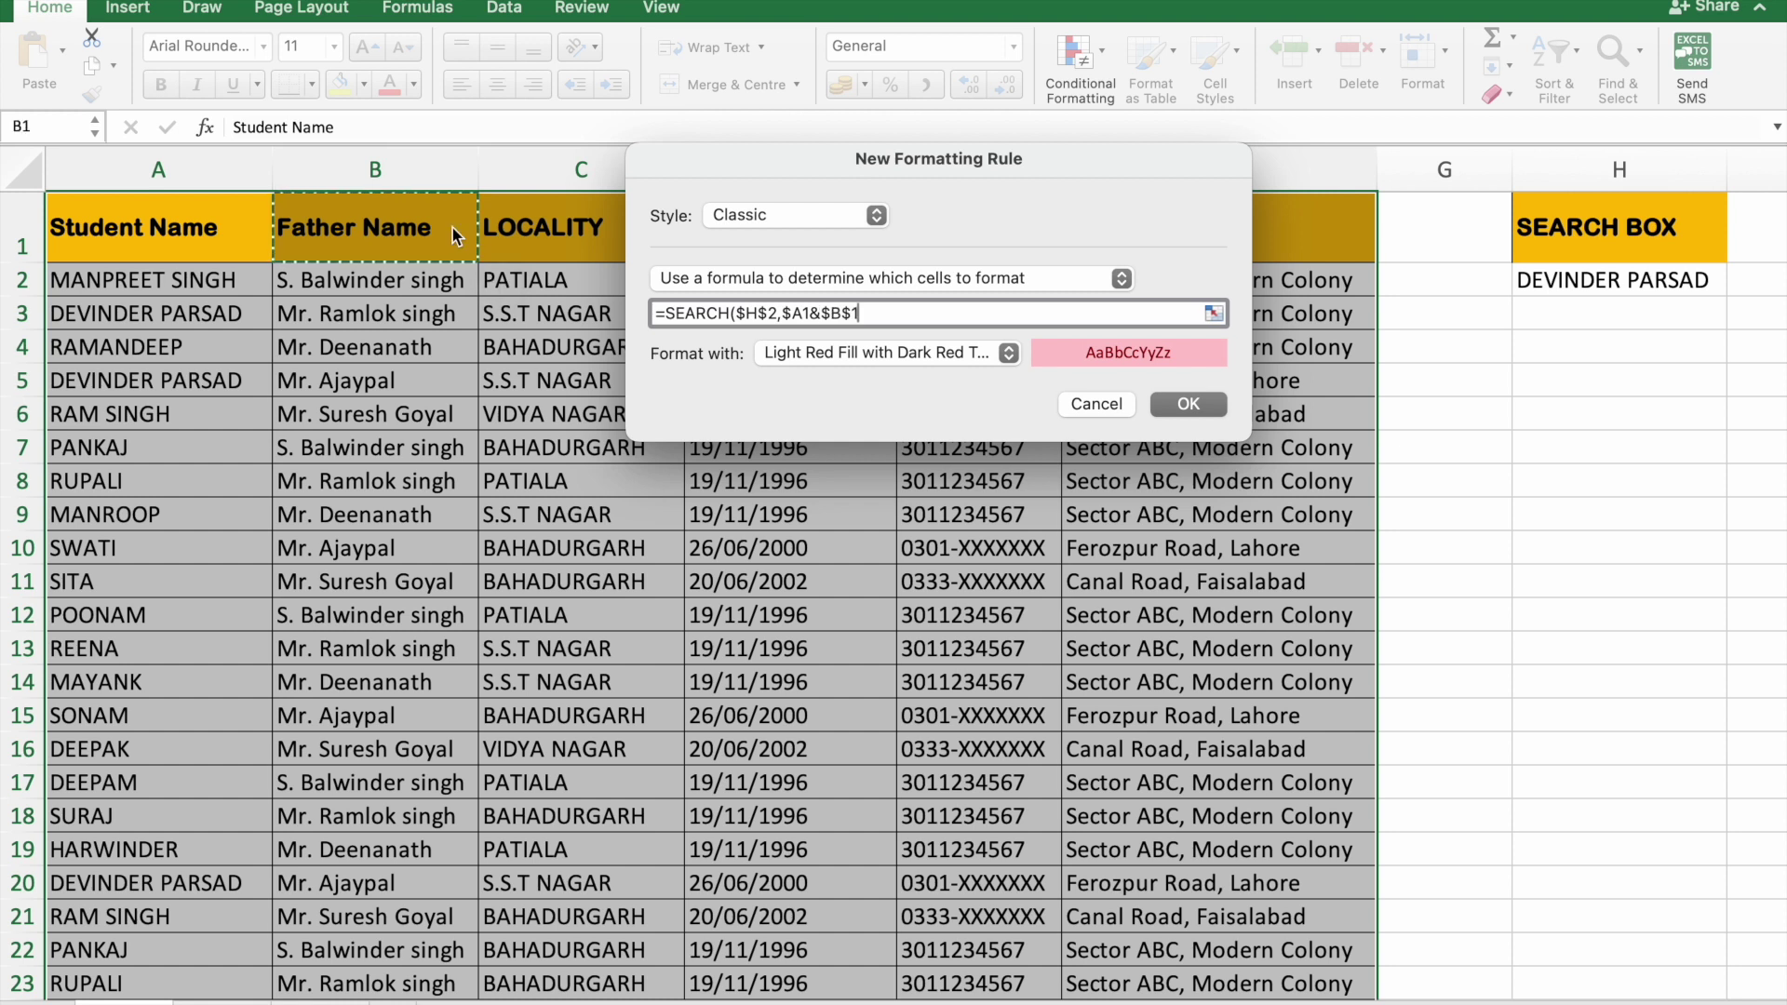
left_click(852, 313)
key("BackSpace")
type("1")
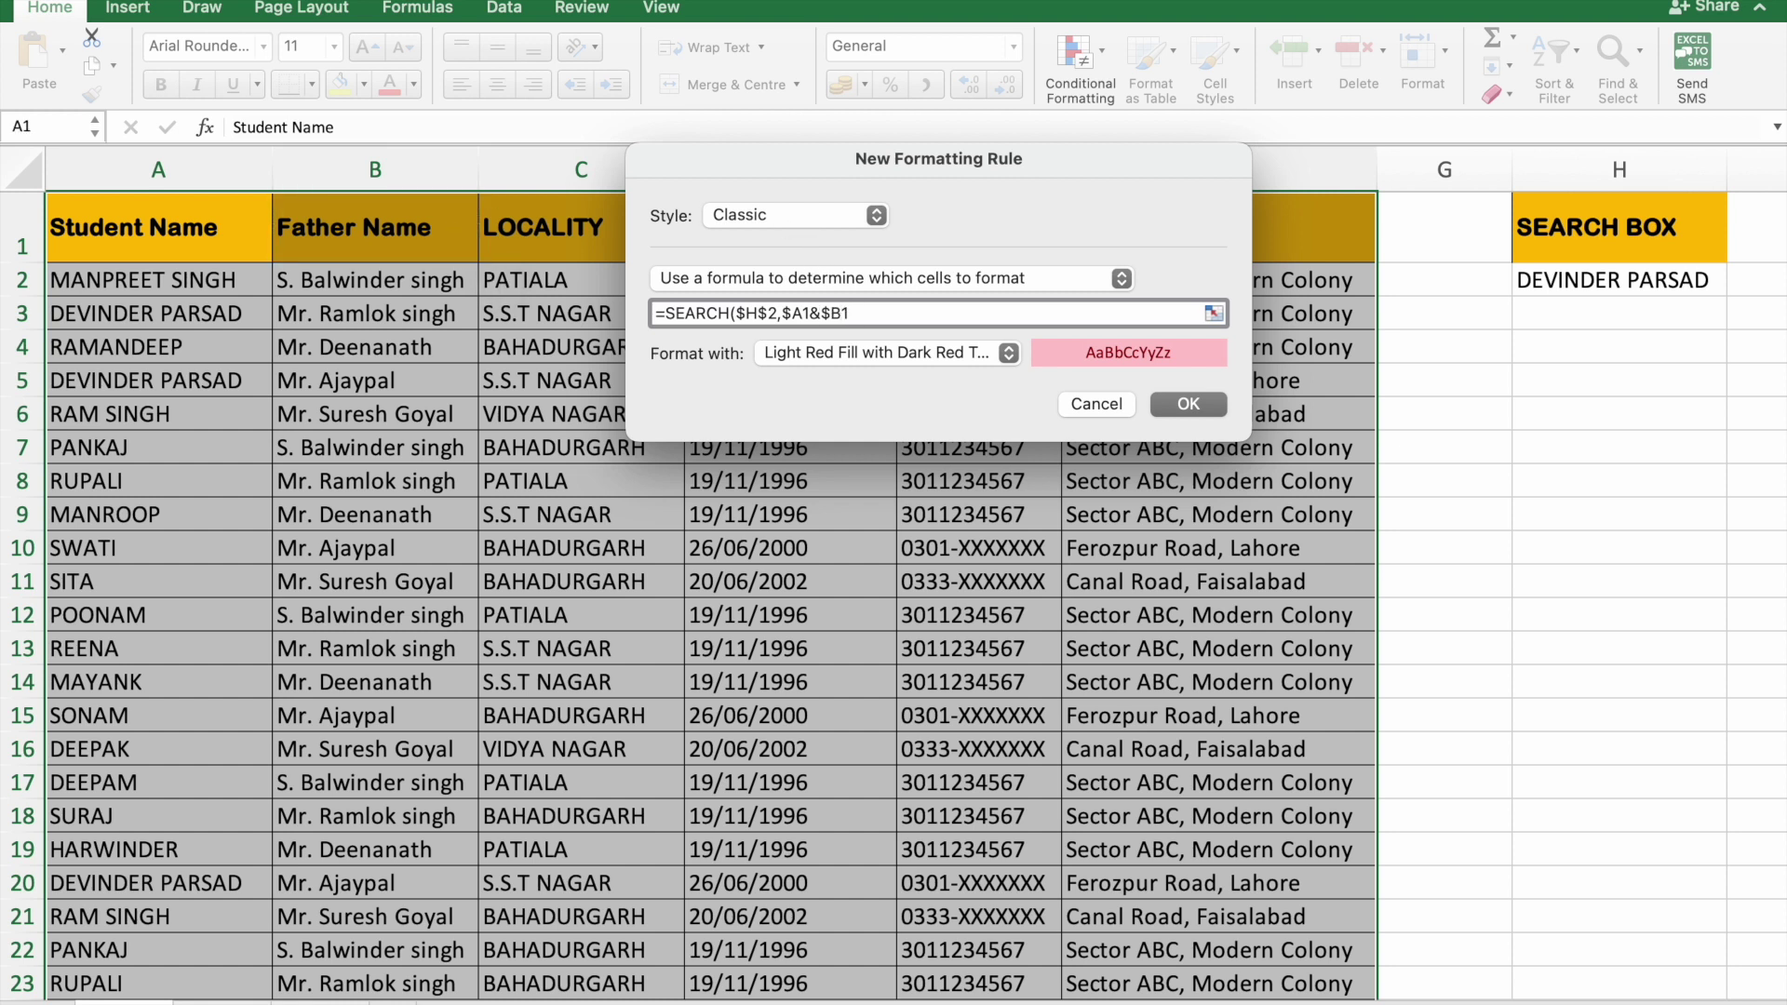
left_click(893, 312)
type("&")
left_click_drag(870, 156, 1022, 154)
left_click(530, 233)
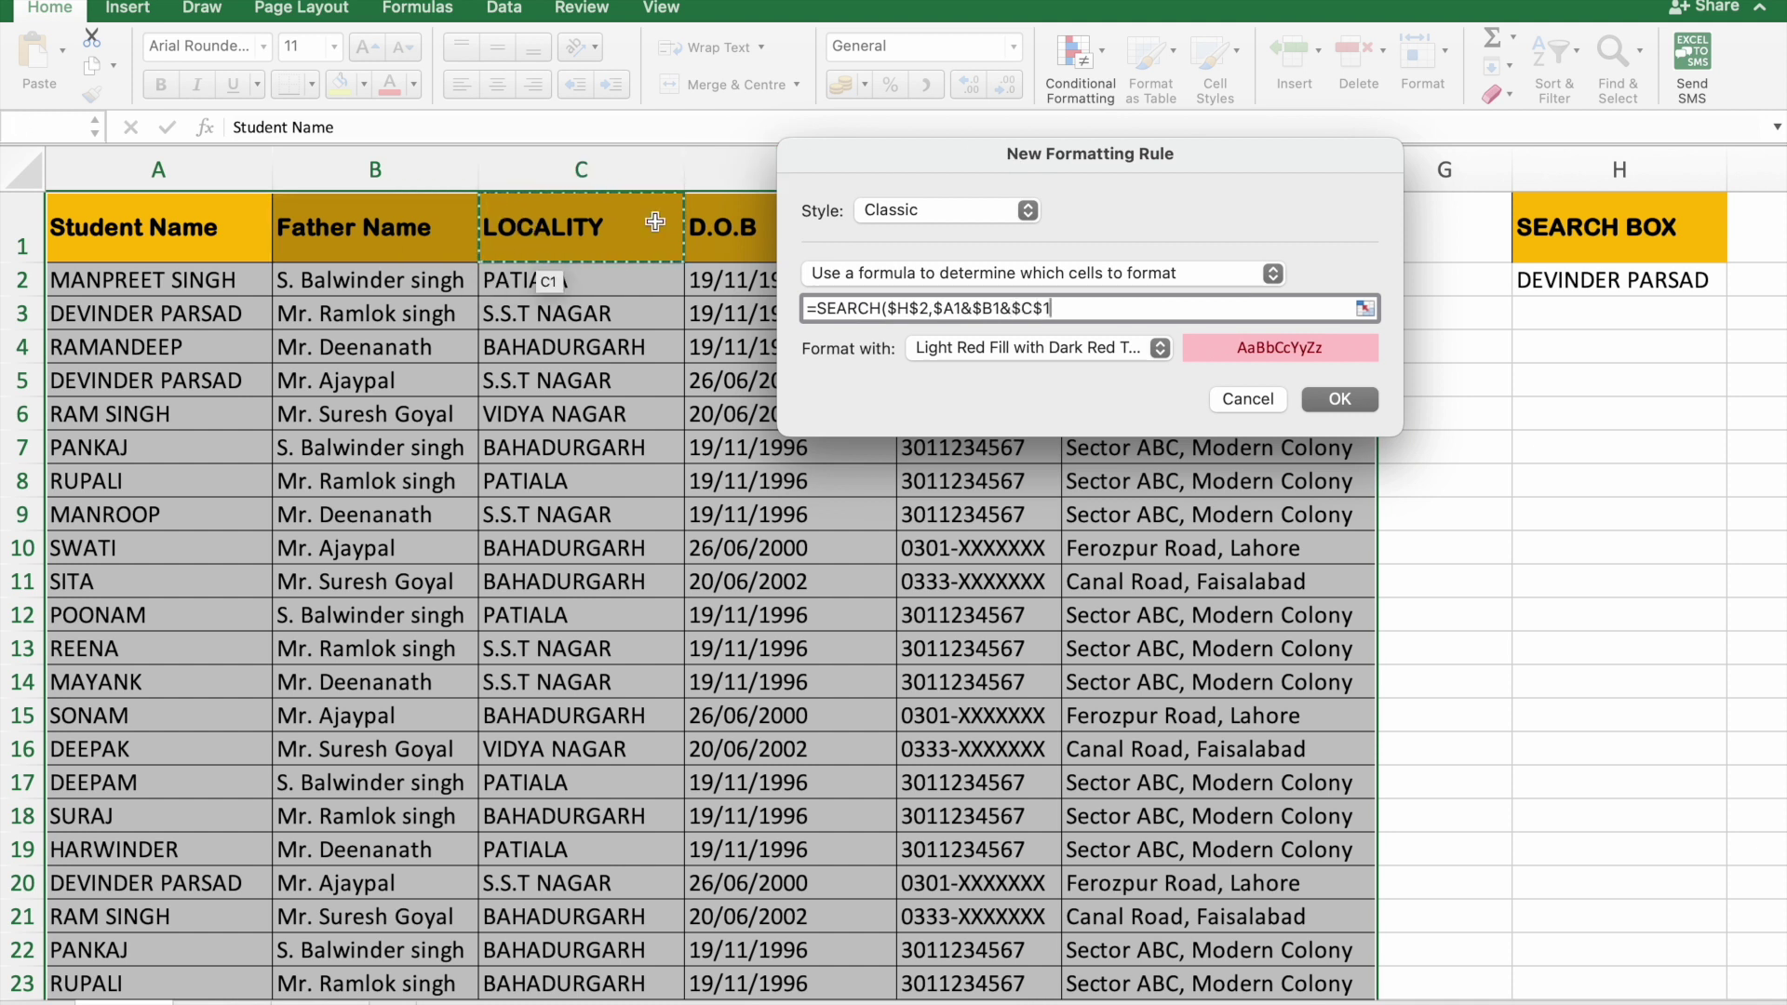
left_click(1044, 308)
key("BackSpace")
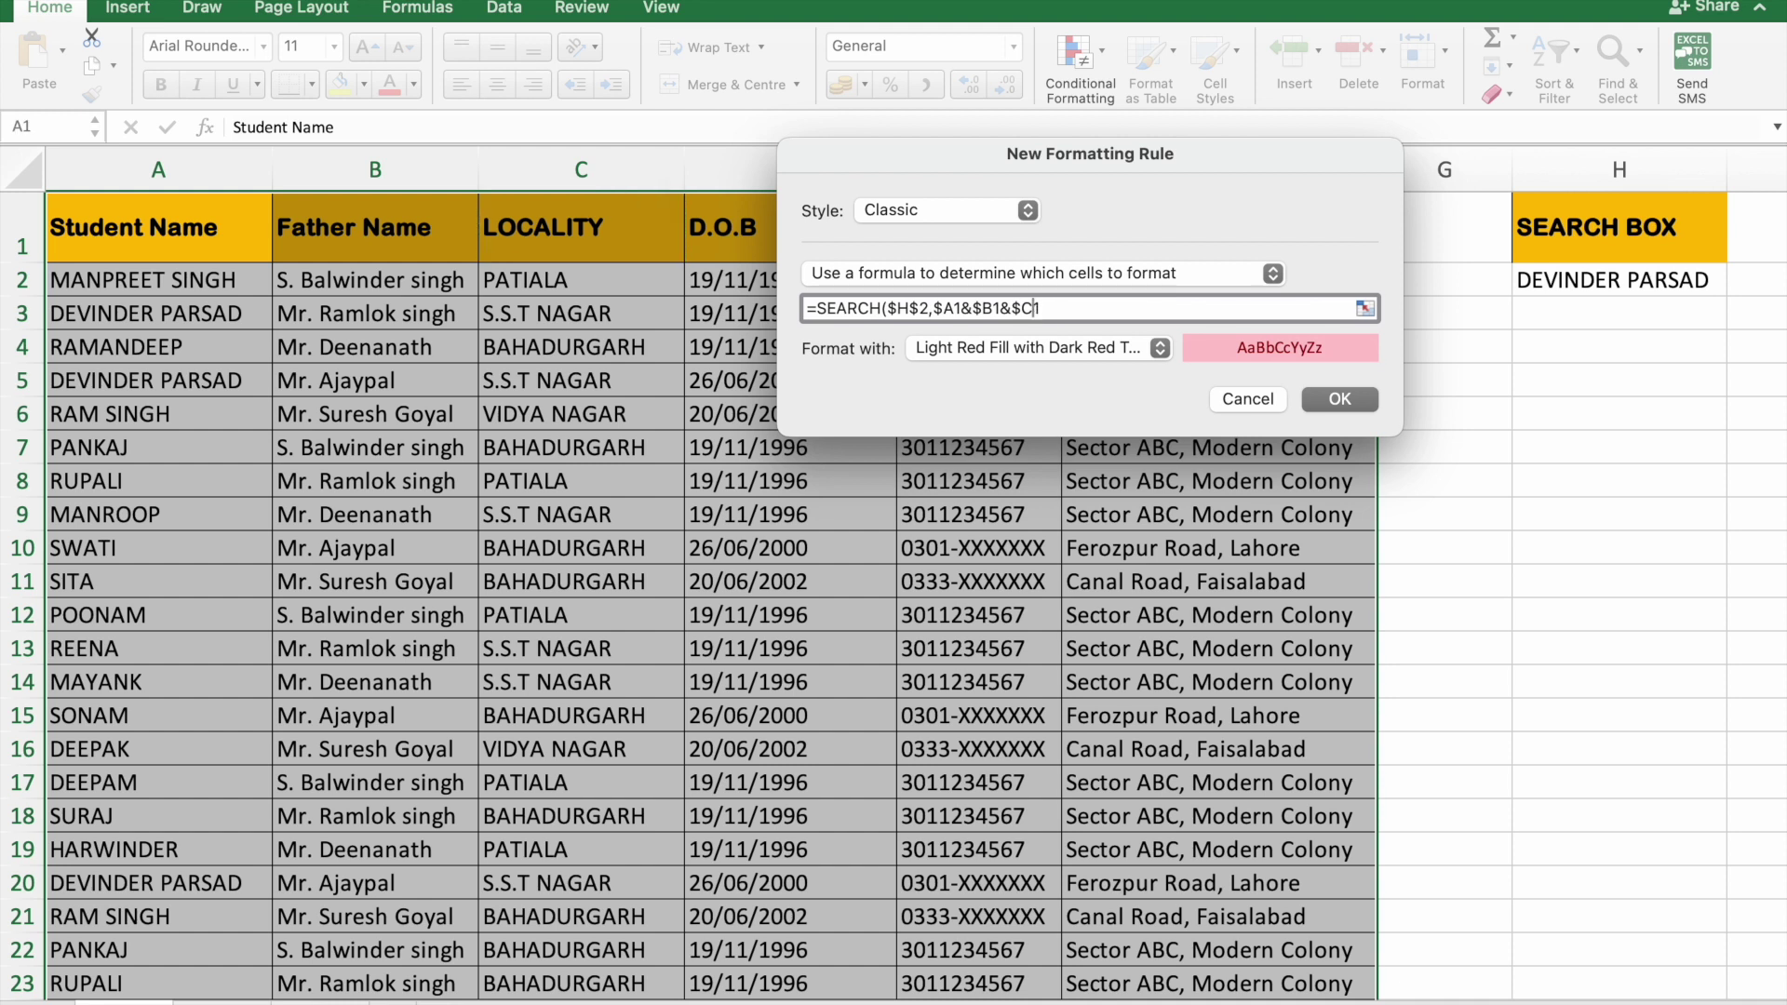
left_click(1077, 308)
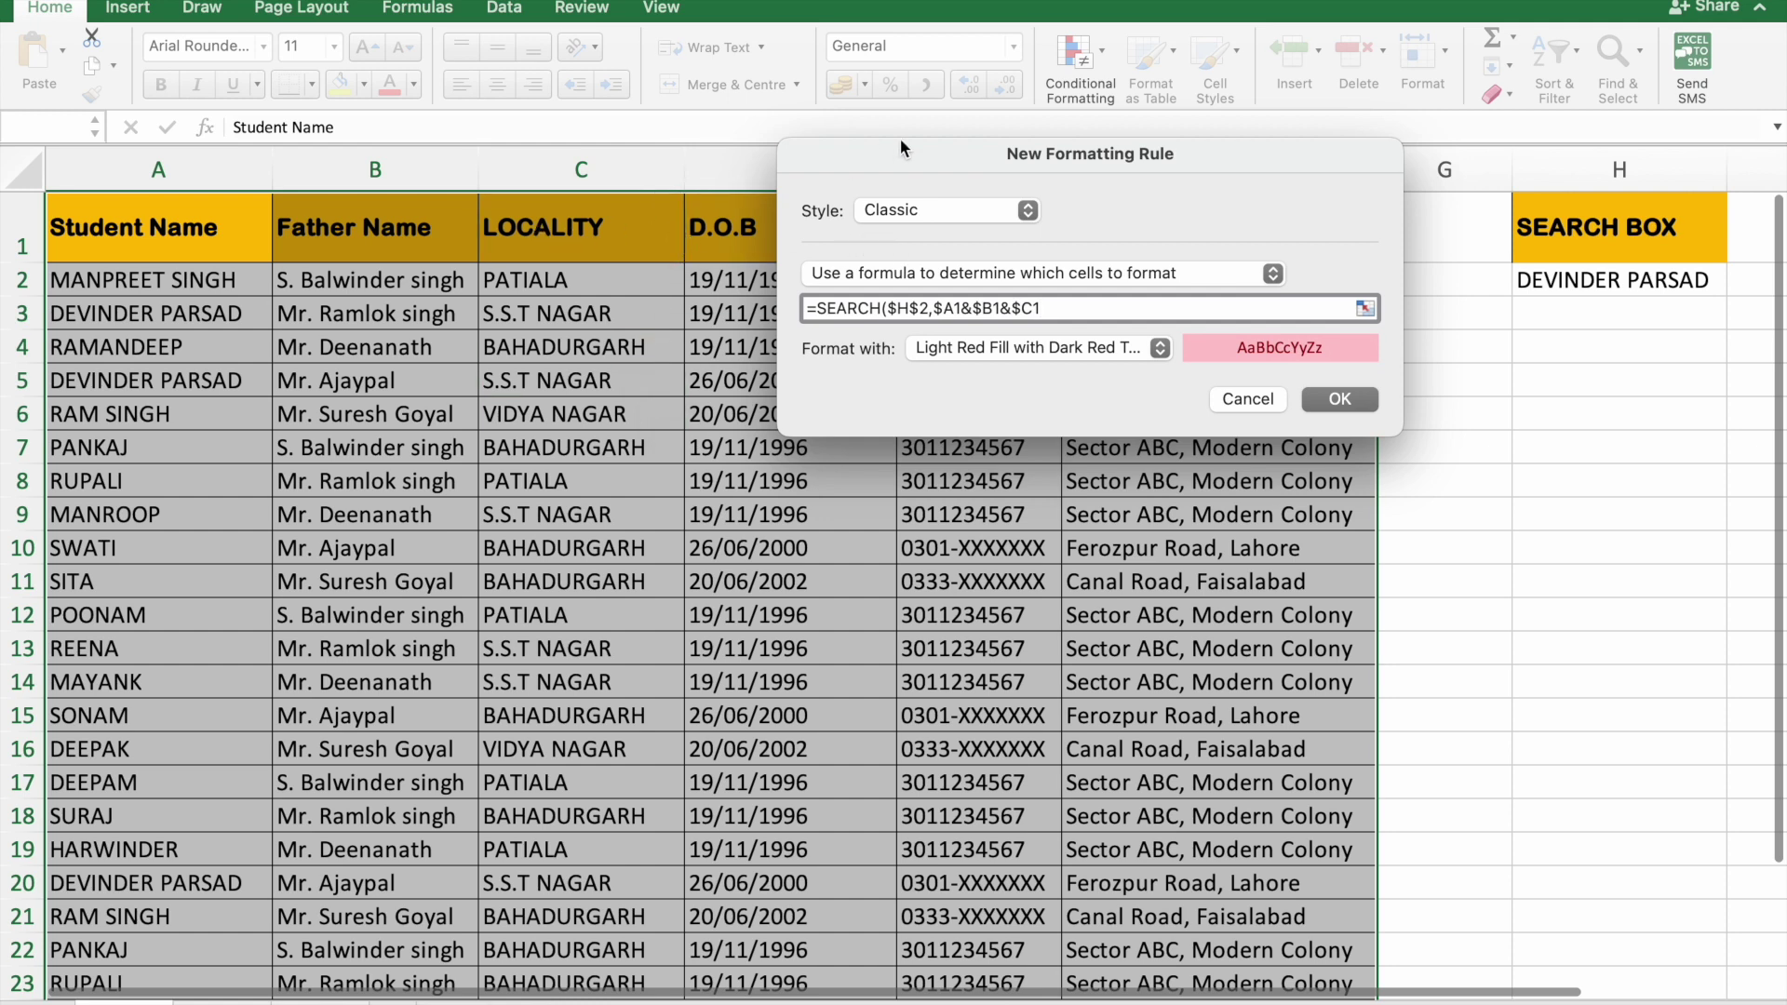
left_click_drag(902, 151, 985, 1)
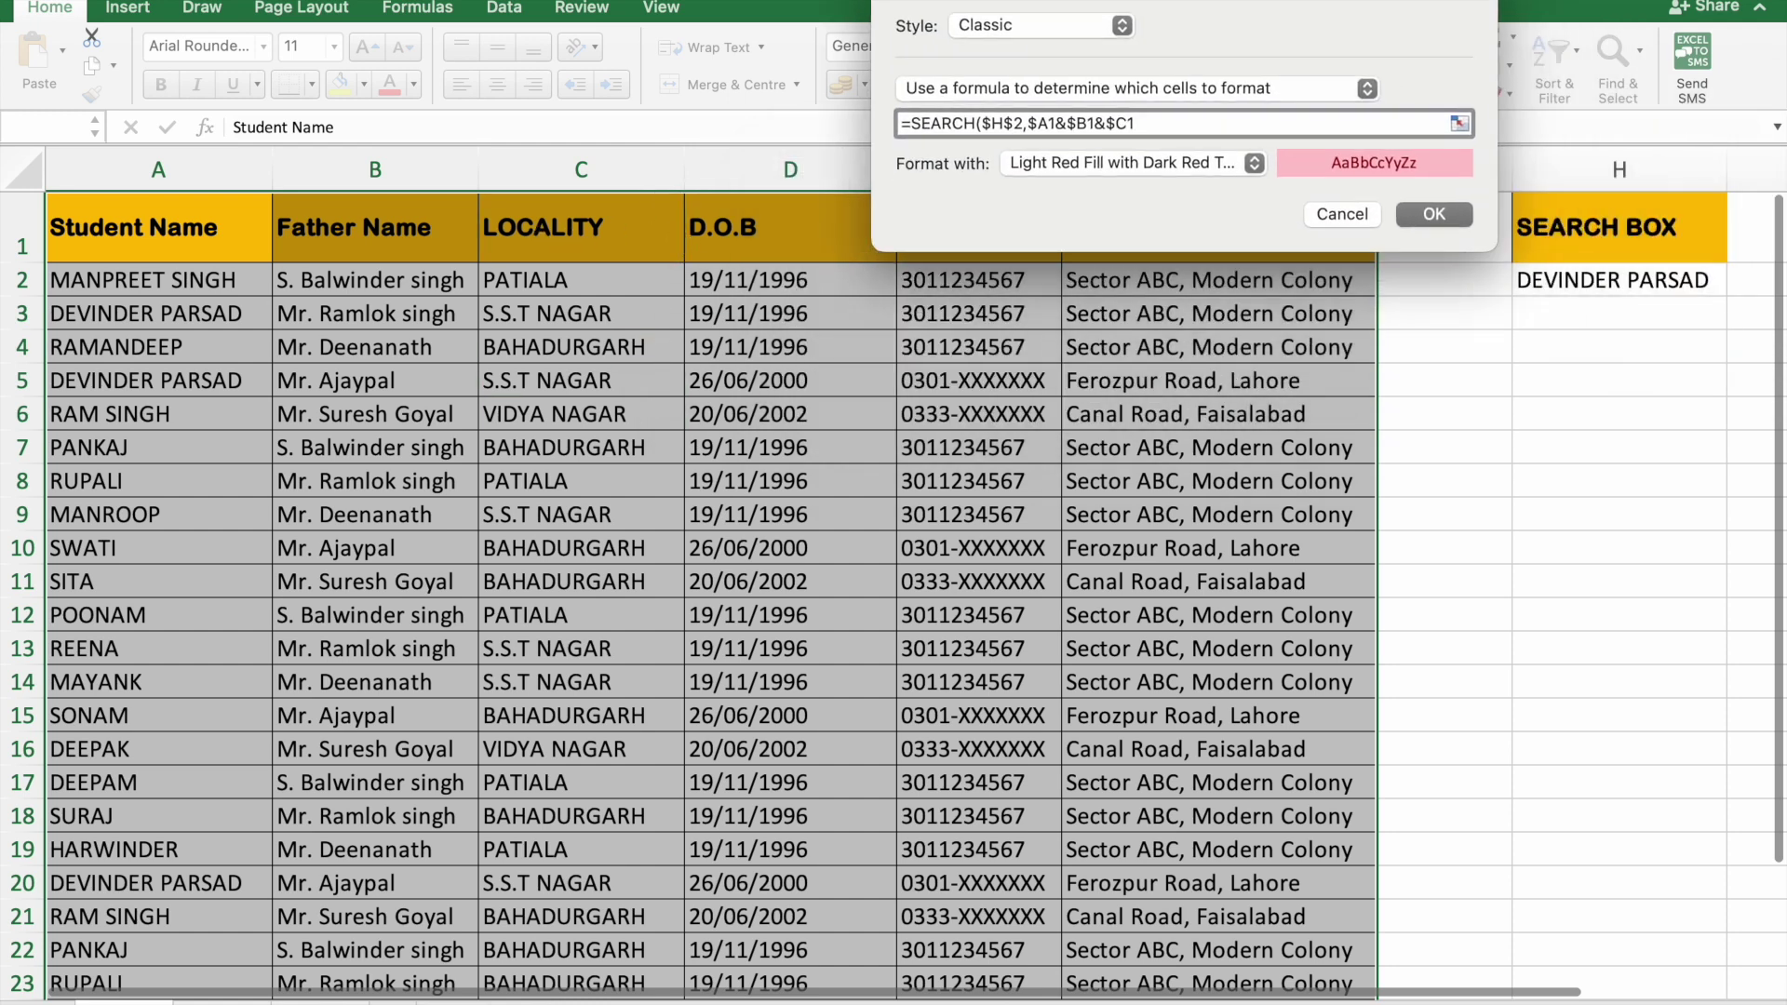
left_click_drag(985, 2, 991, 188)
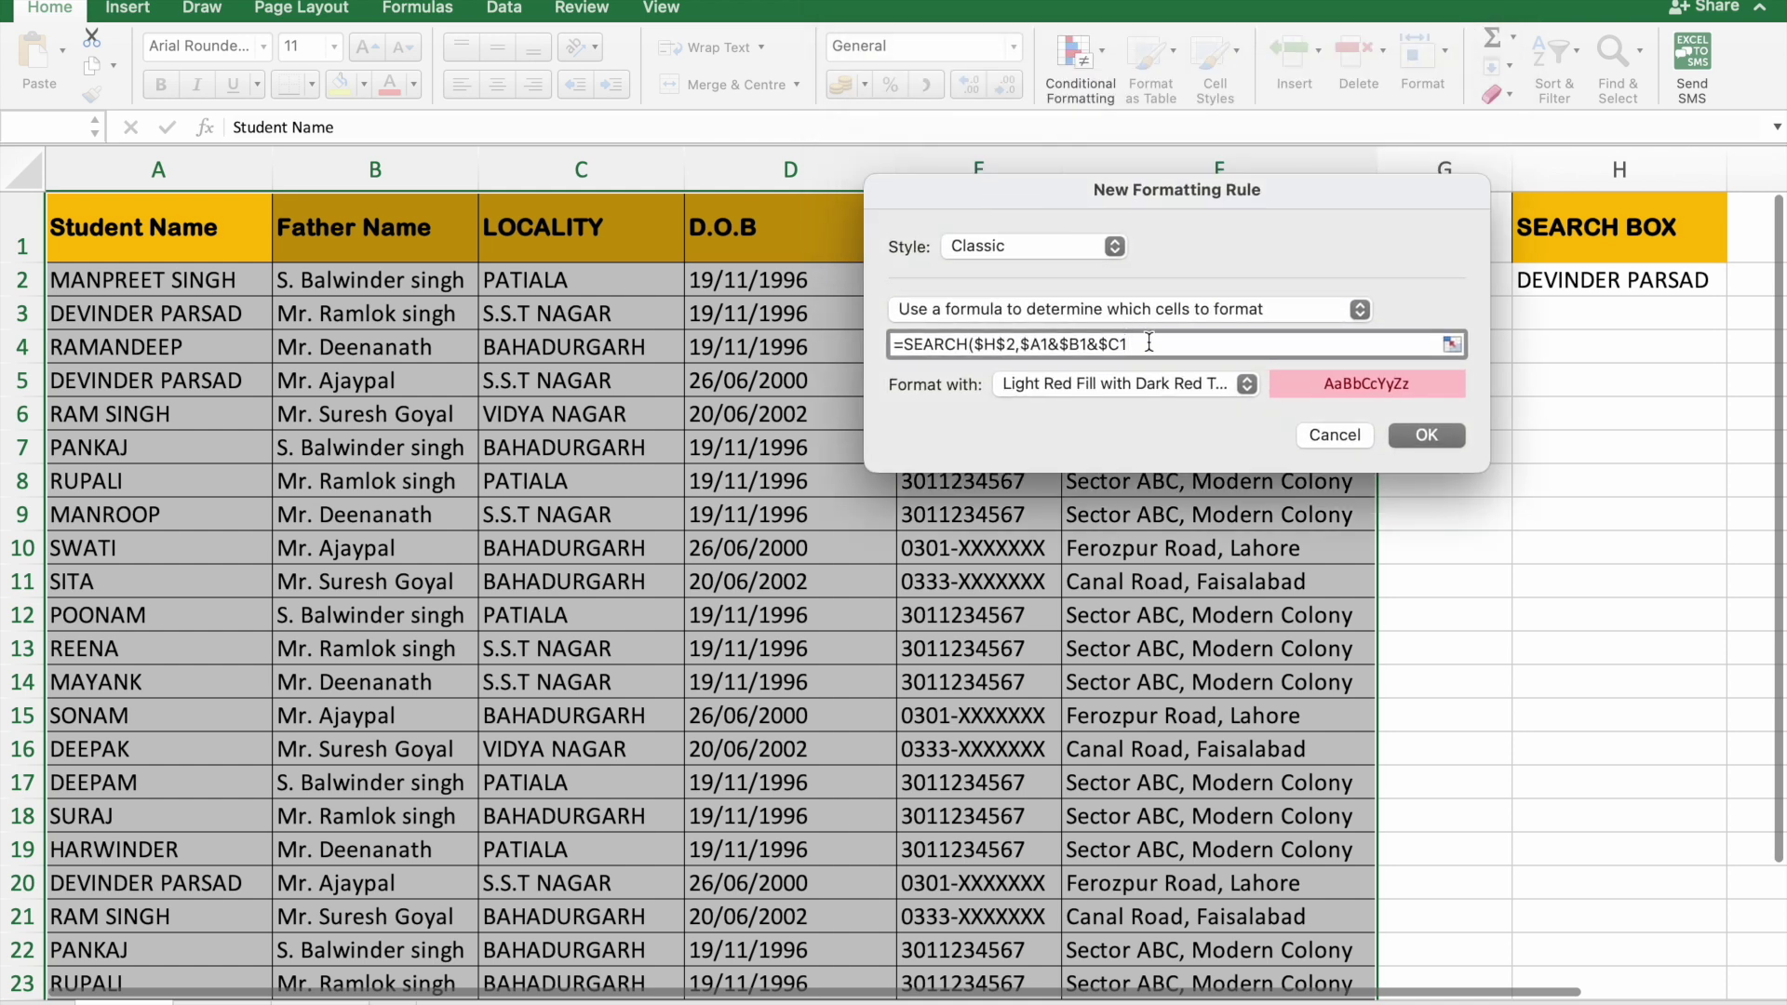
type(")")
left_click(1421, 437)
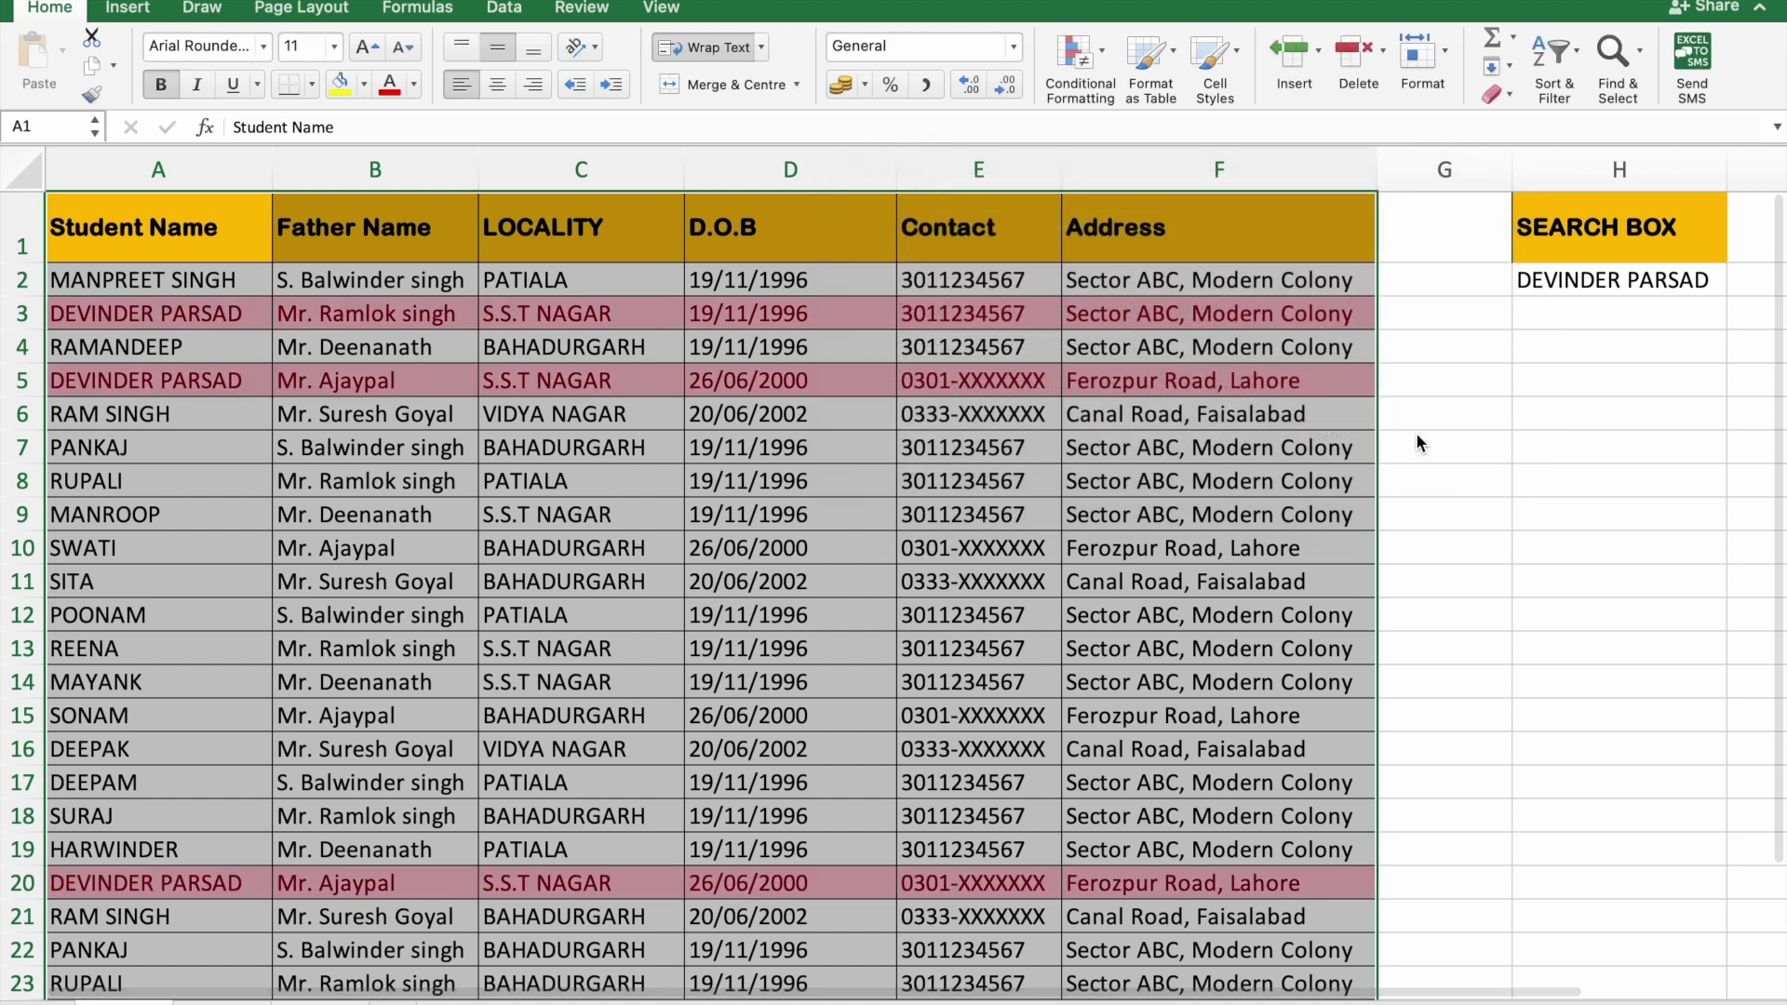
- Set H2 to PATIALA, highlighting rows 2, 8, 12, 17 and 19
left_click(1688, 287)
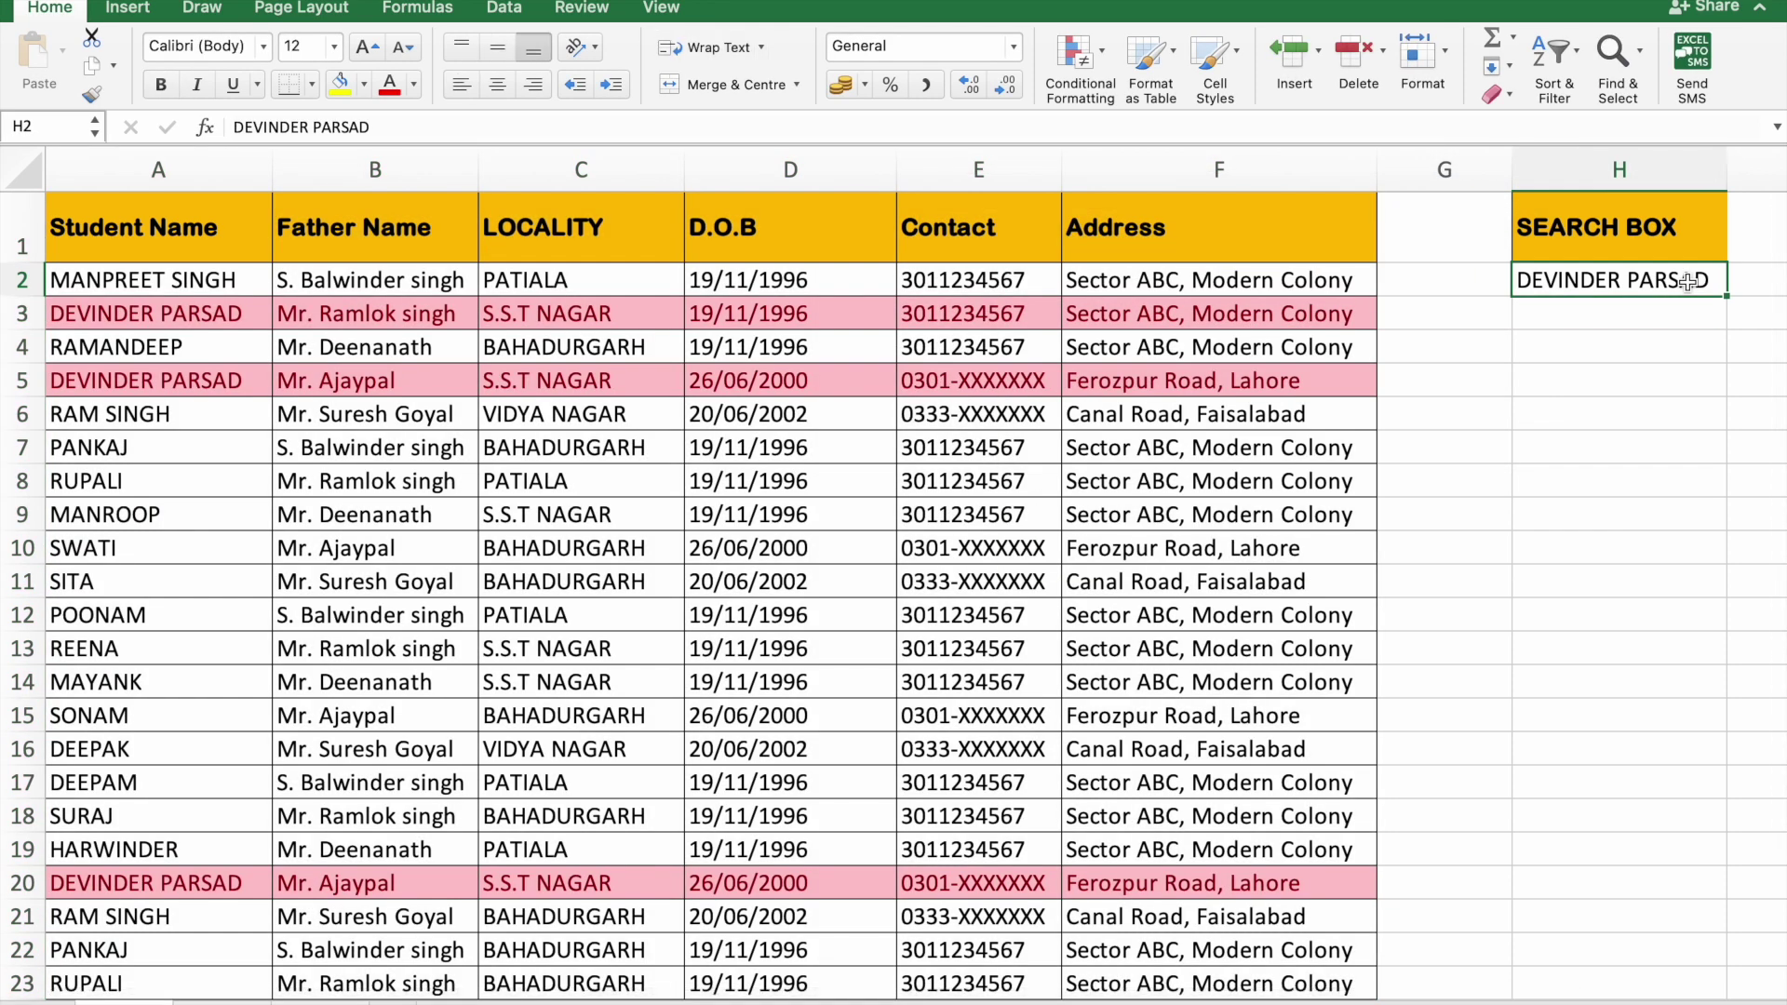
type("PAA")
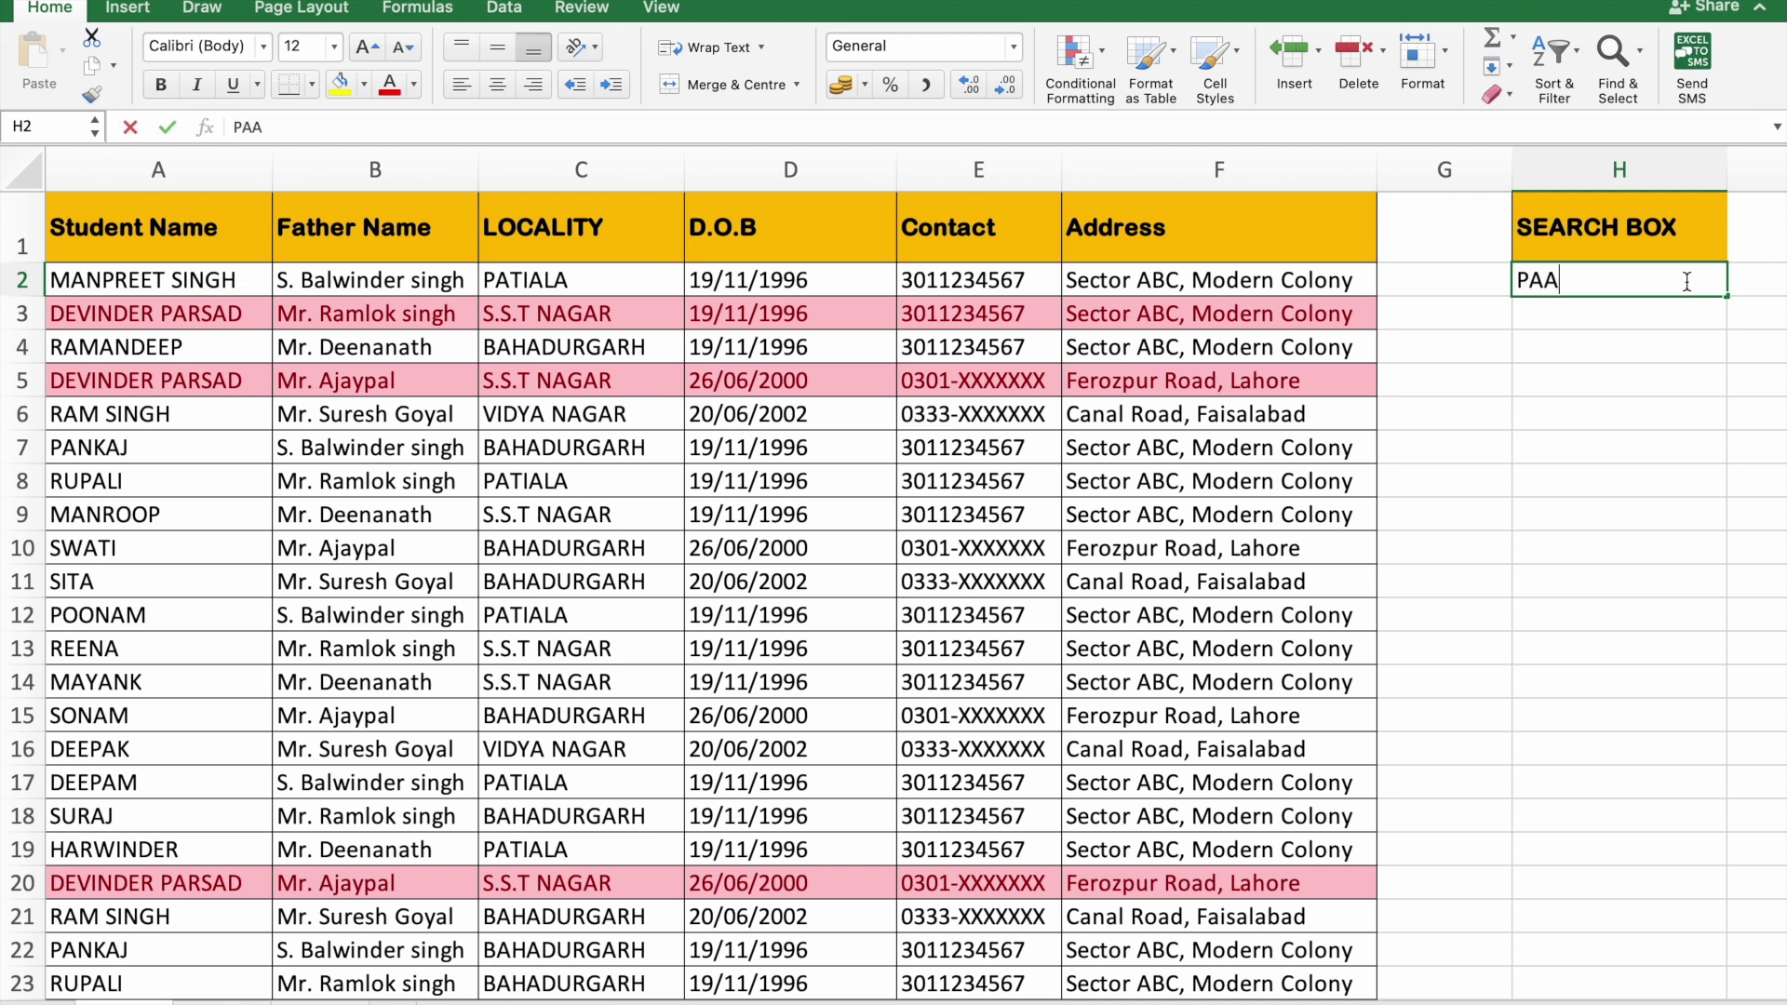
key("BackSpace")
type("TI")
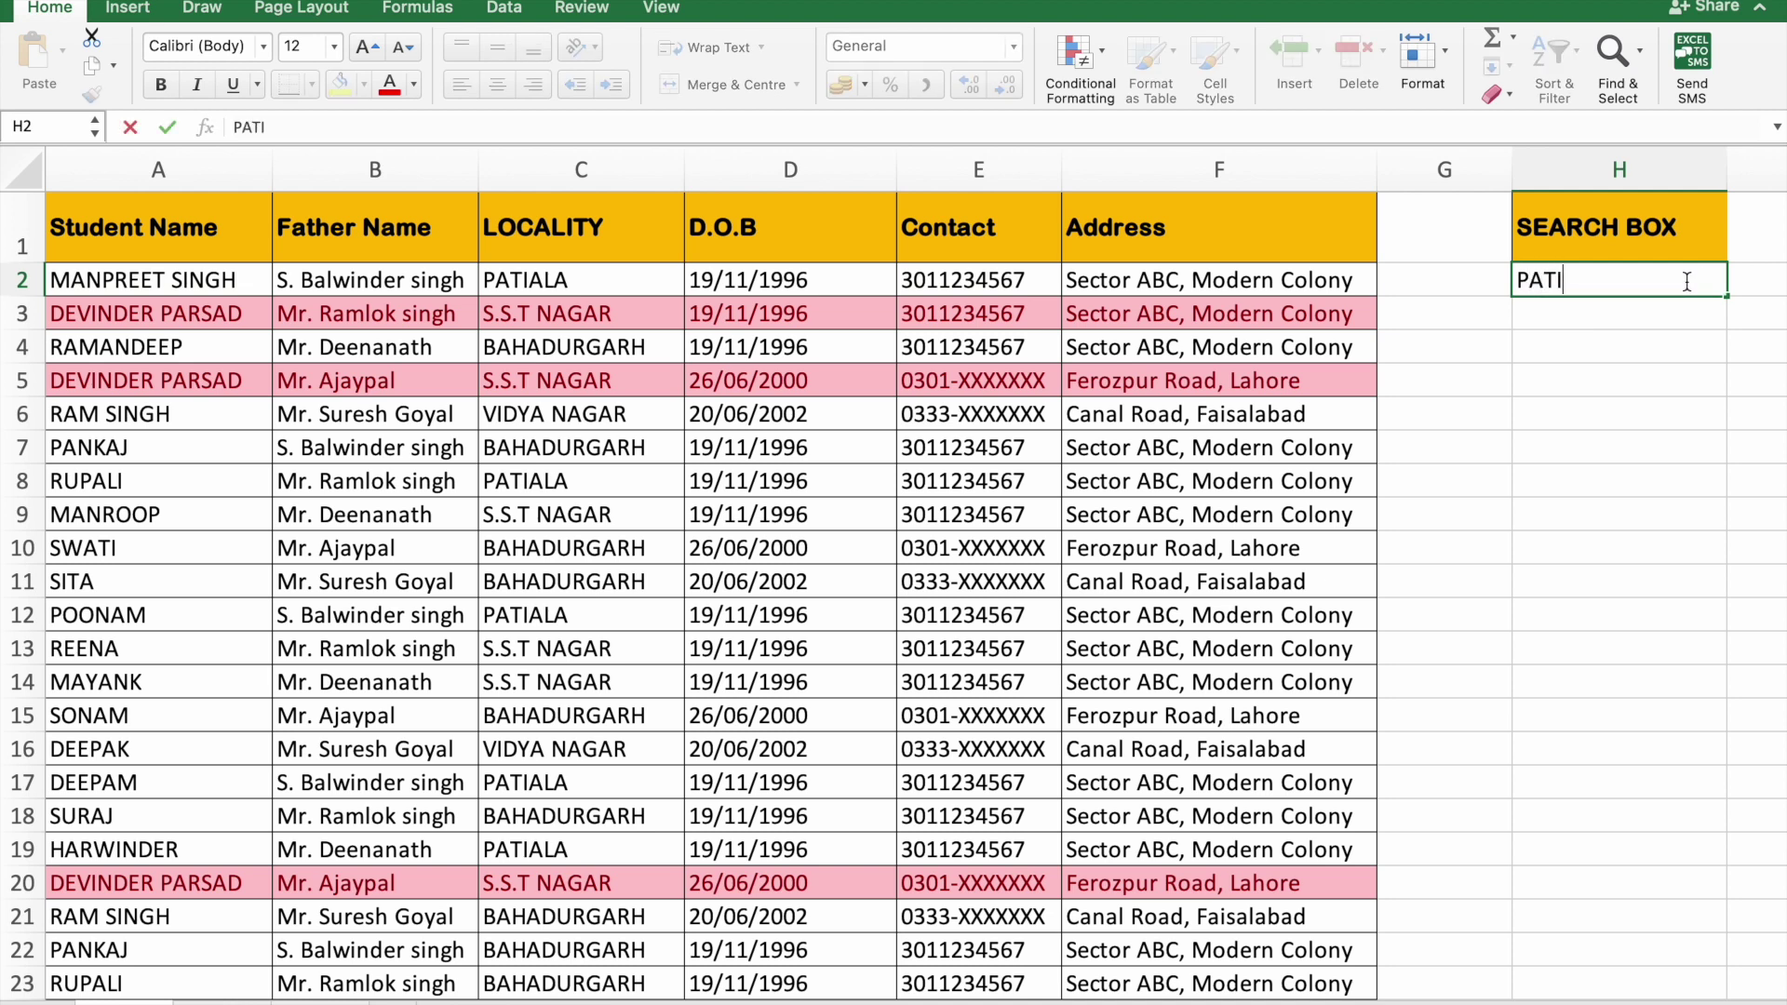
type("ALA")
key("Return")
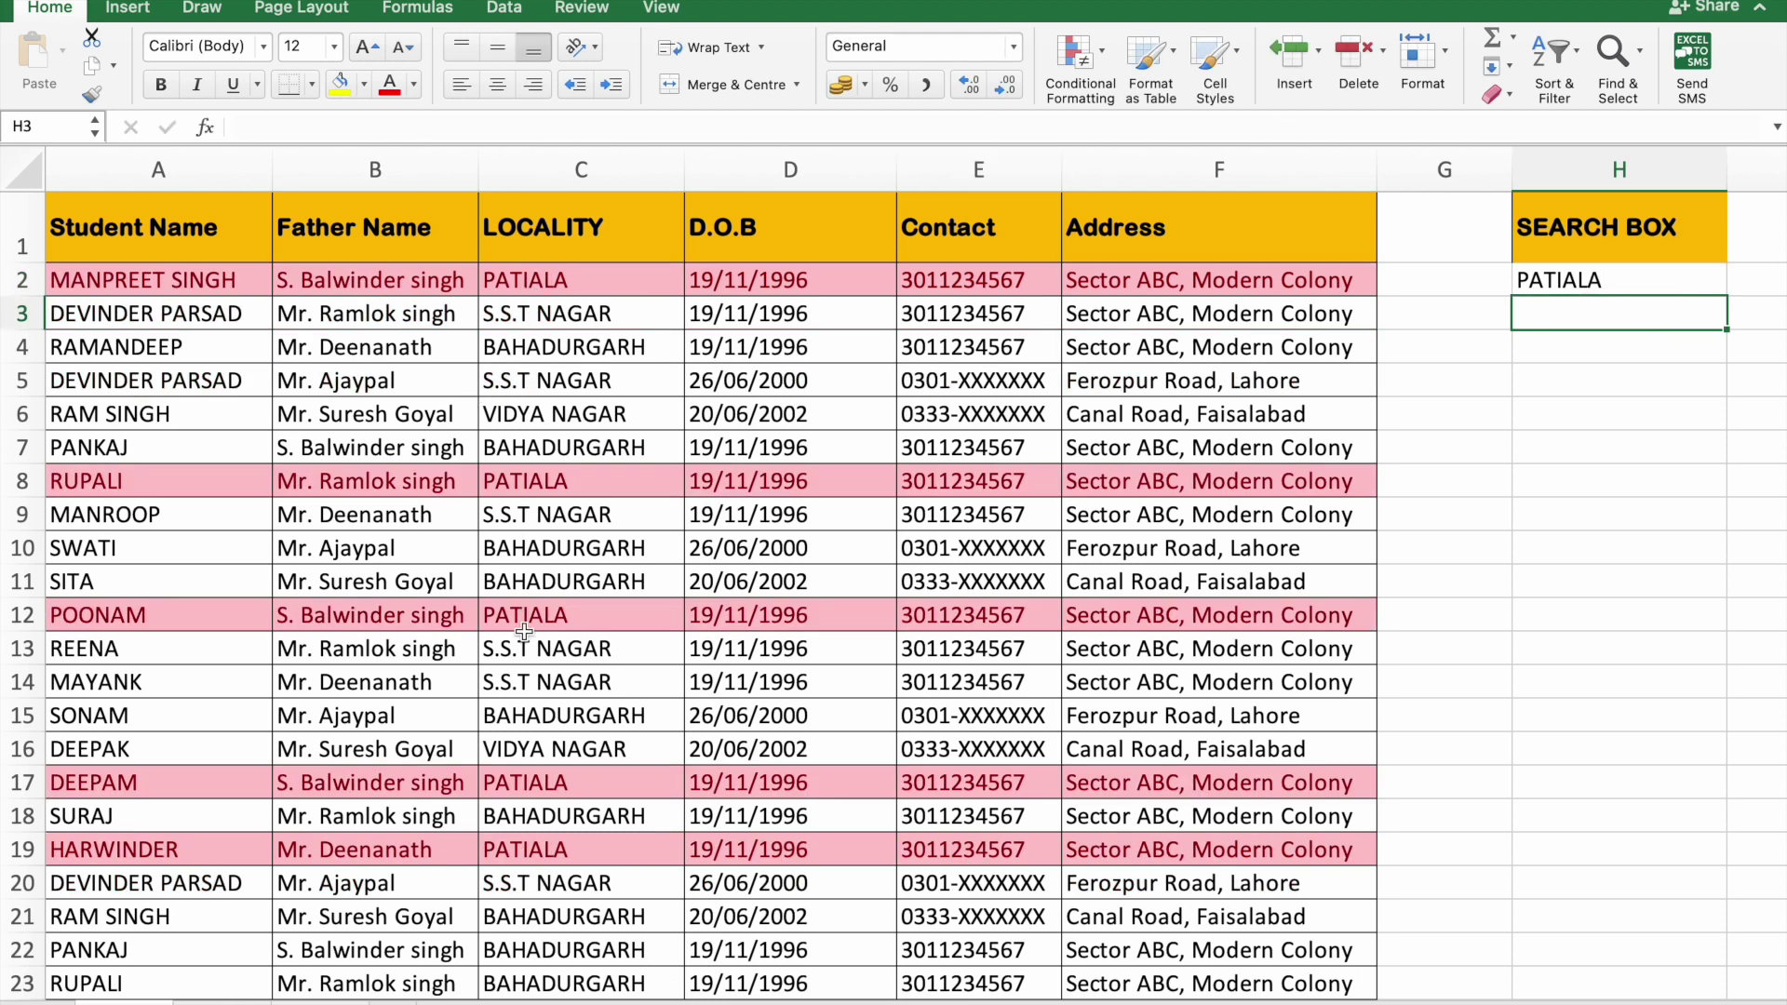
scroll(526, 816, "down", 3)
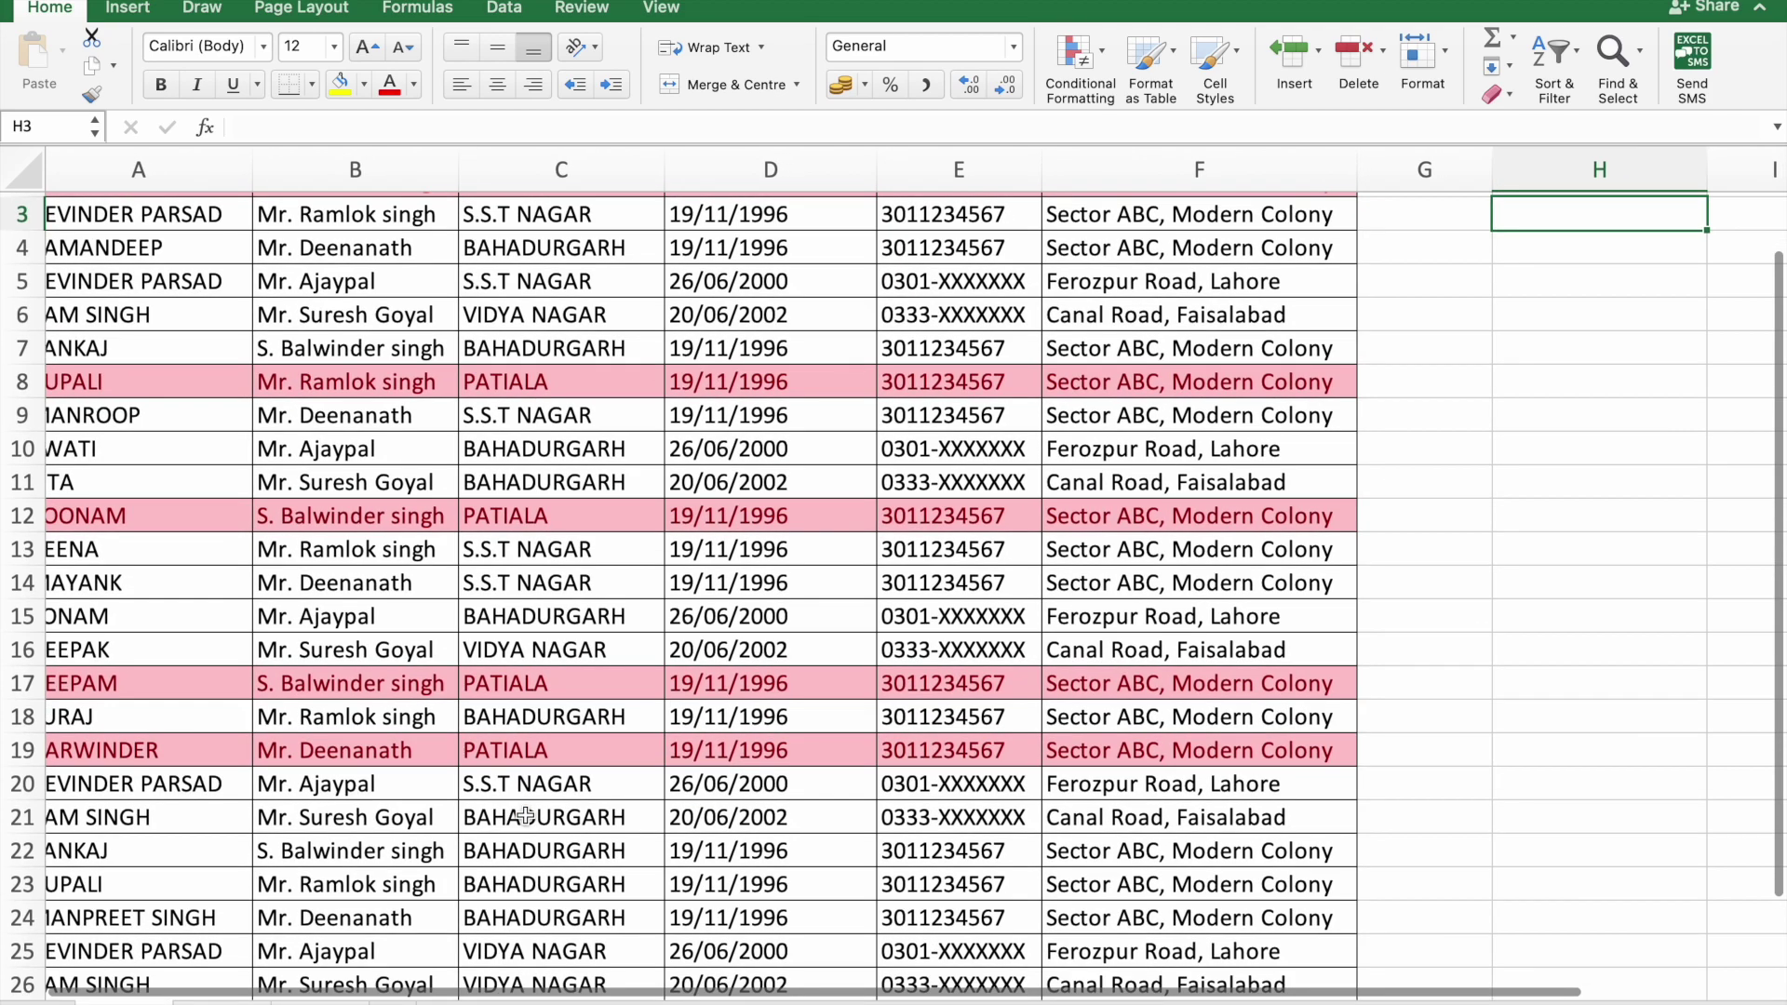
scroll(526, 816, "up", 3)
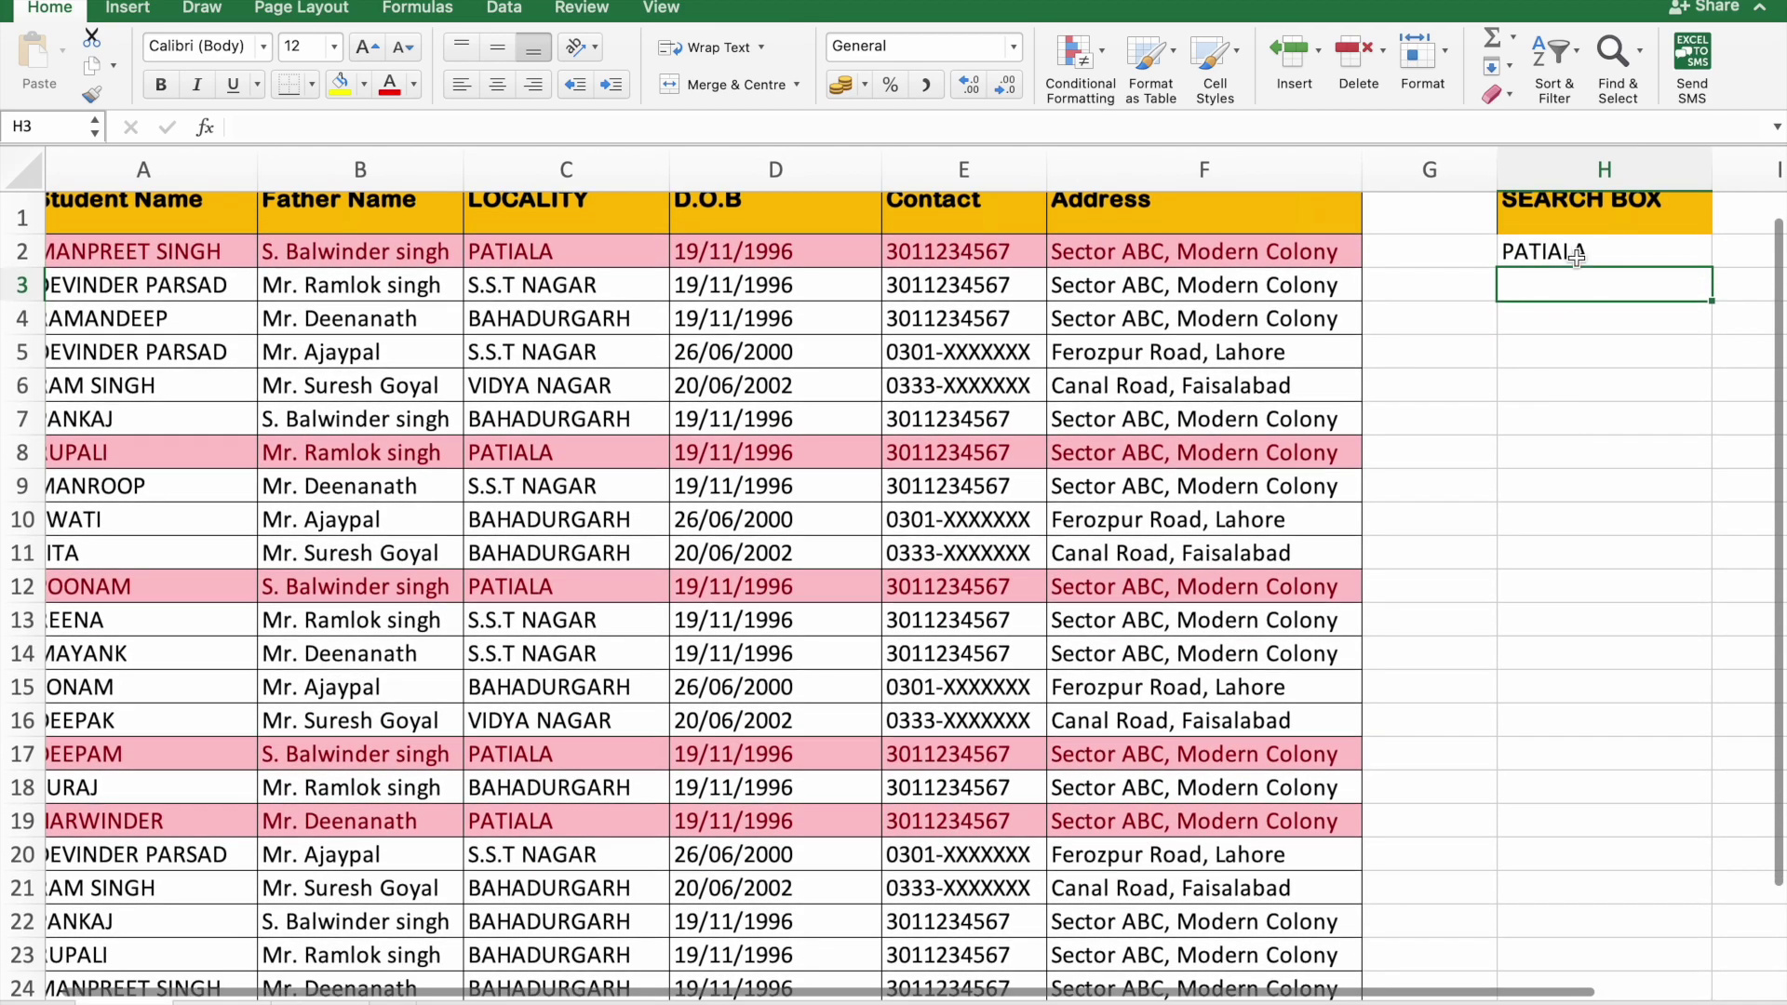
left_click(1575, 250)
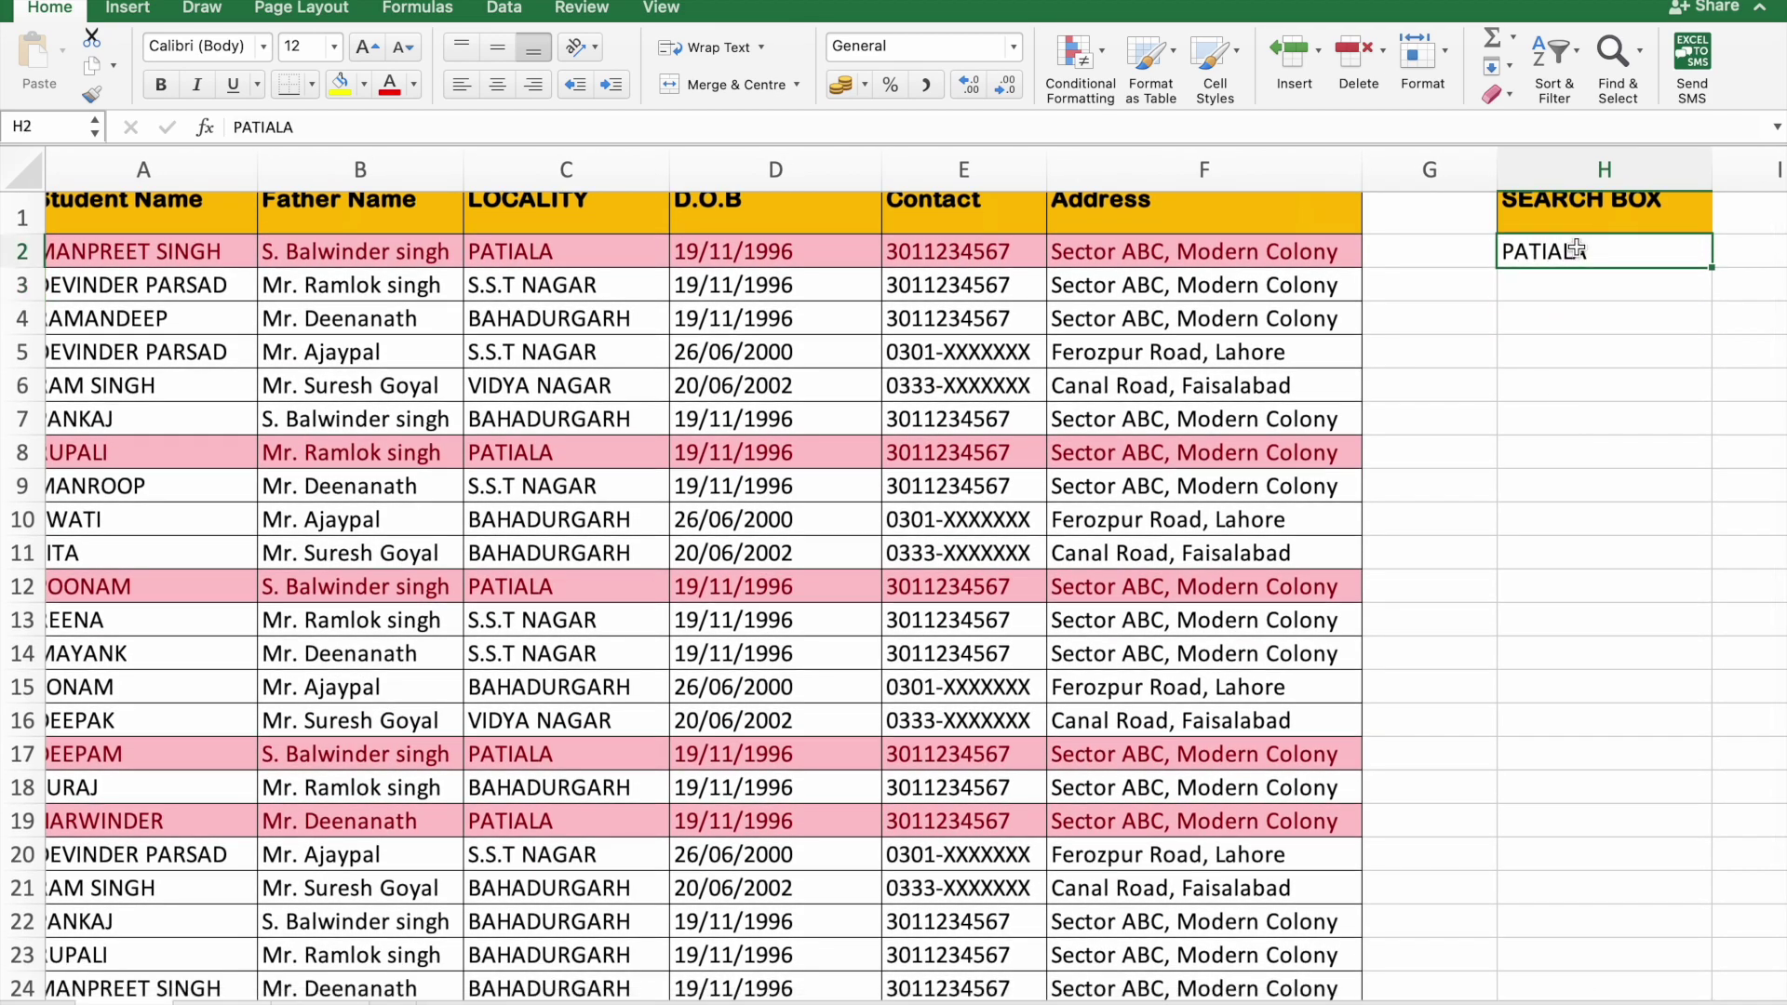
- Search BAHADURGARH, then S.S.T NAGAR, leaving rows 3, 5, 9, 13, 14 and 20 highlighted
type("BAHADUR")
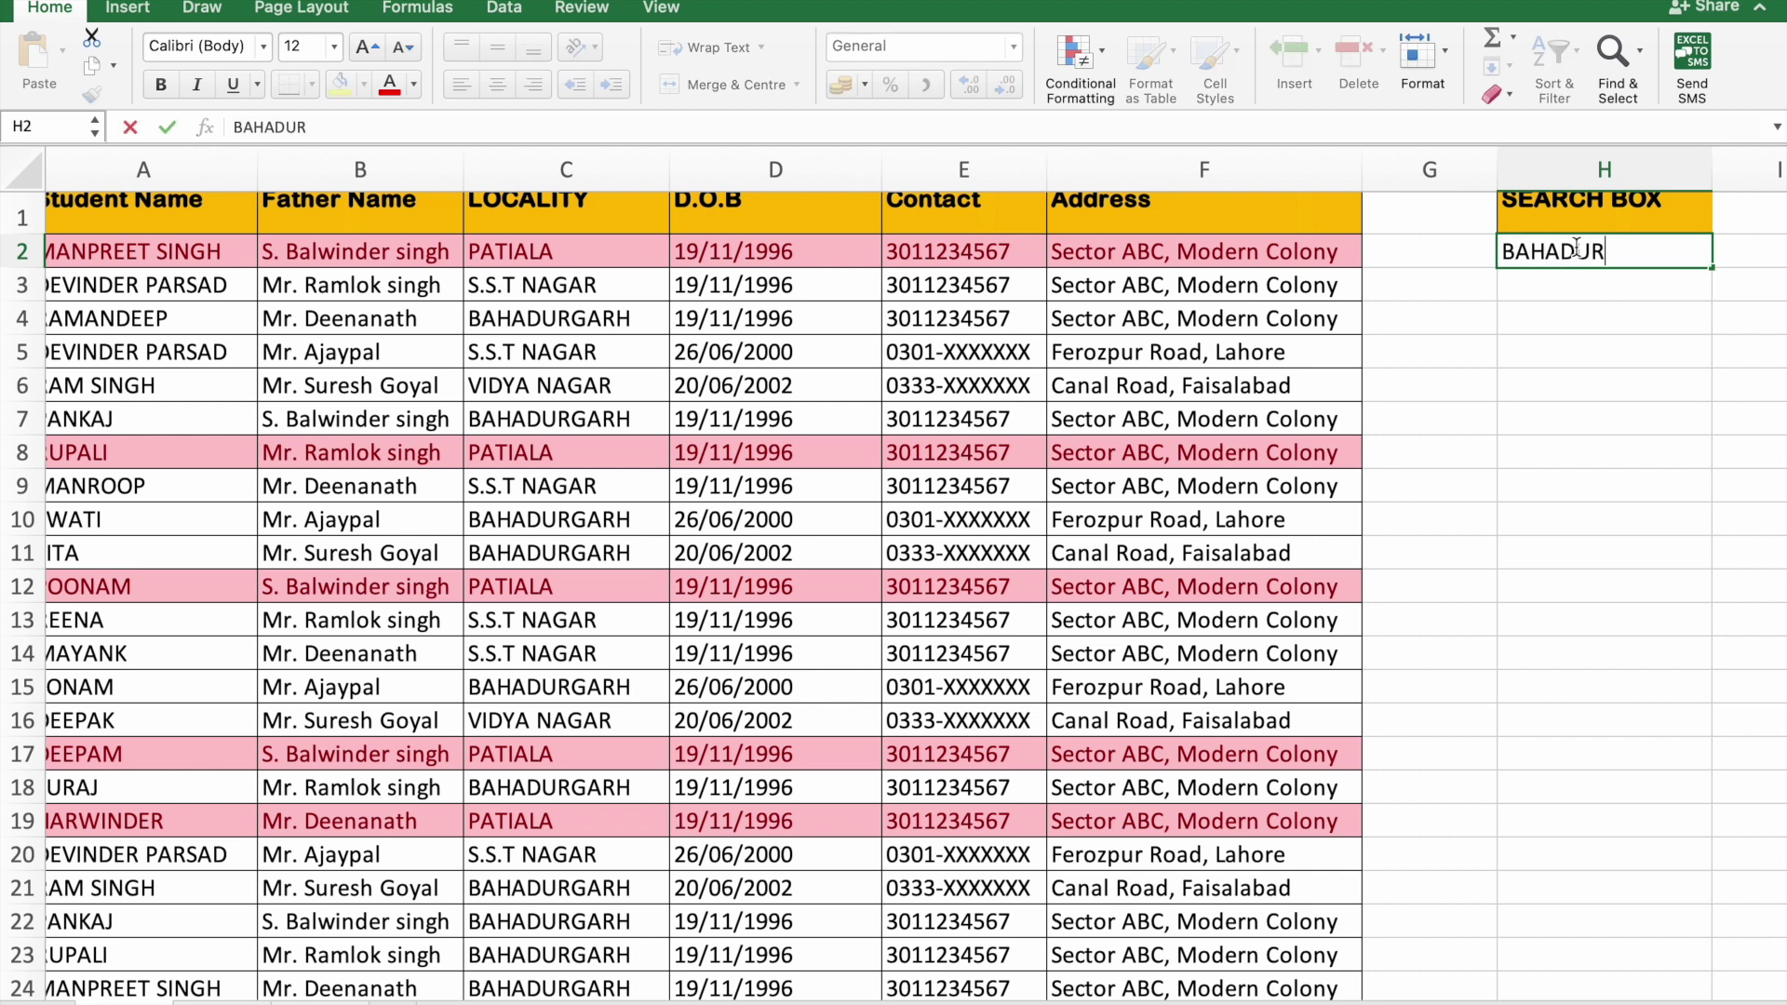
type("GARH")
key("Return")
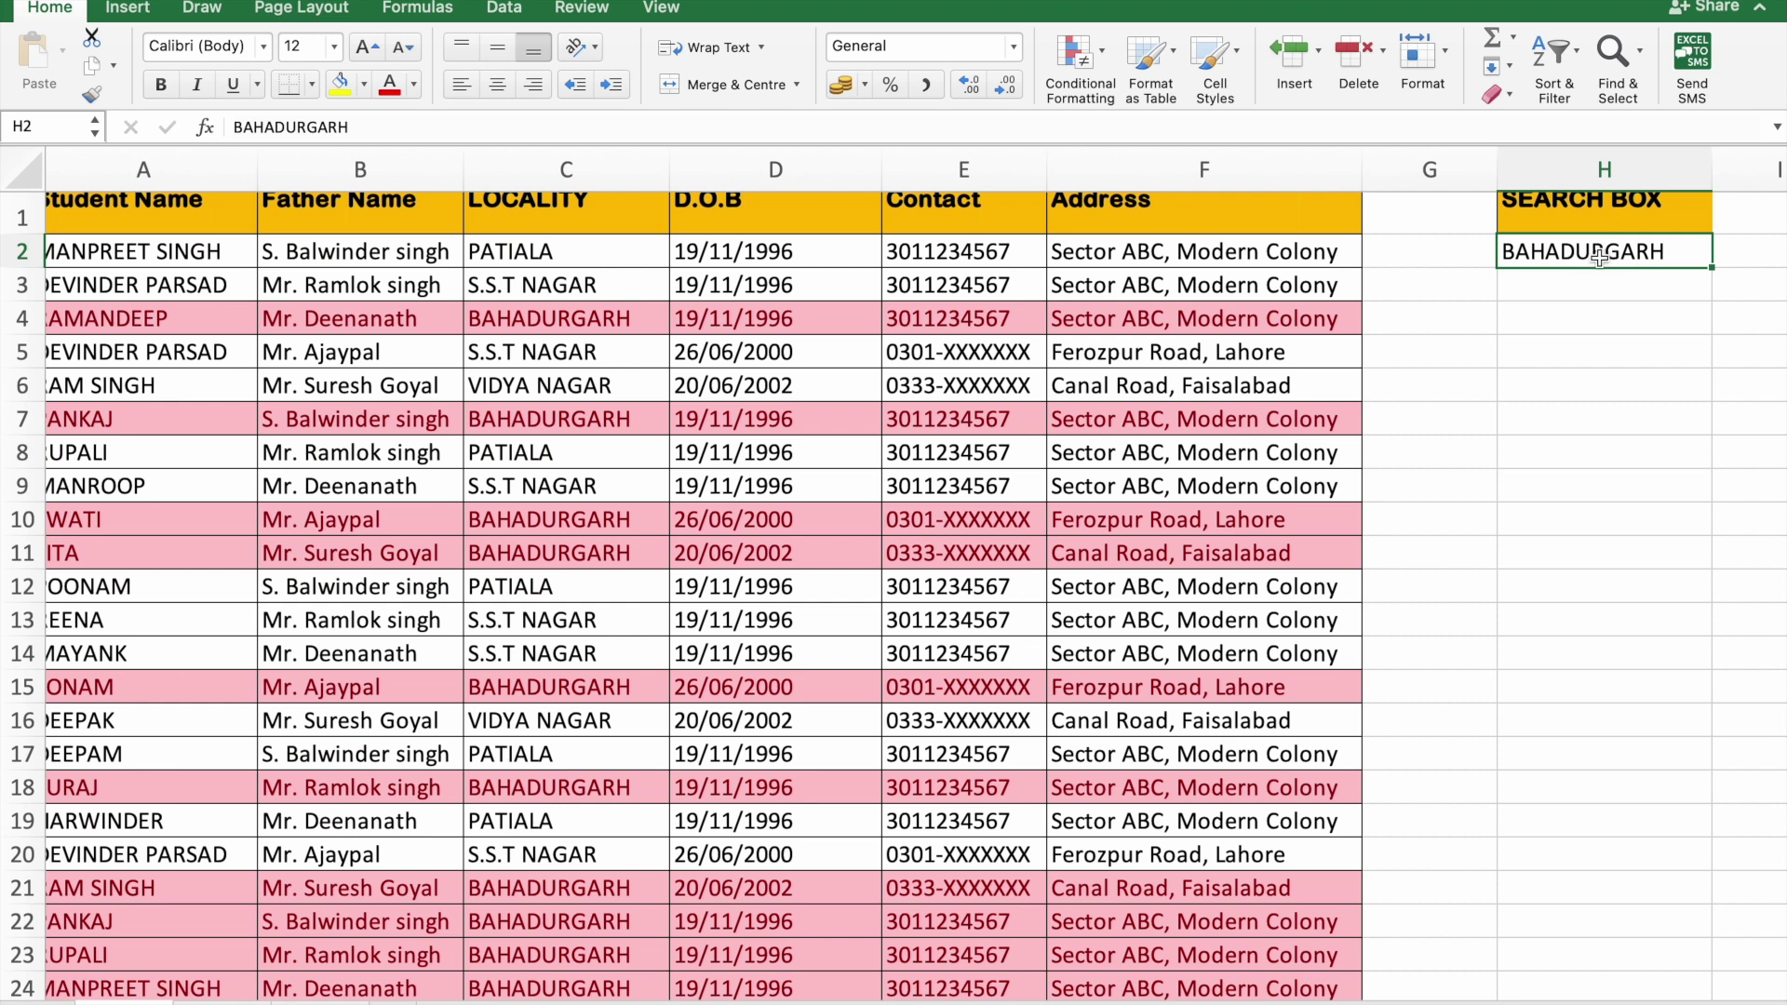
type("S.S")
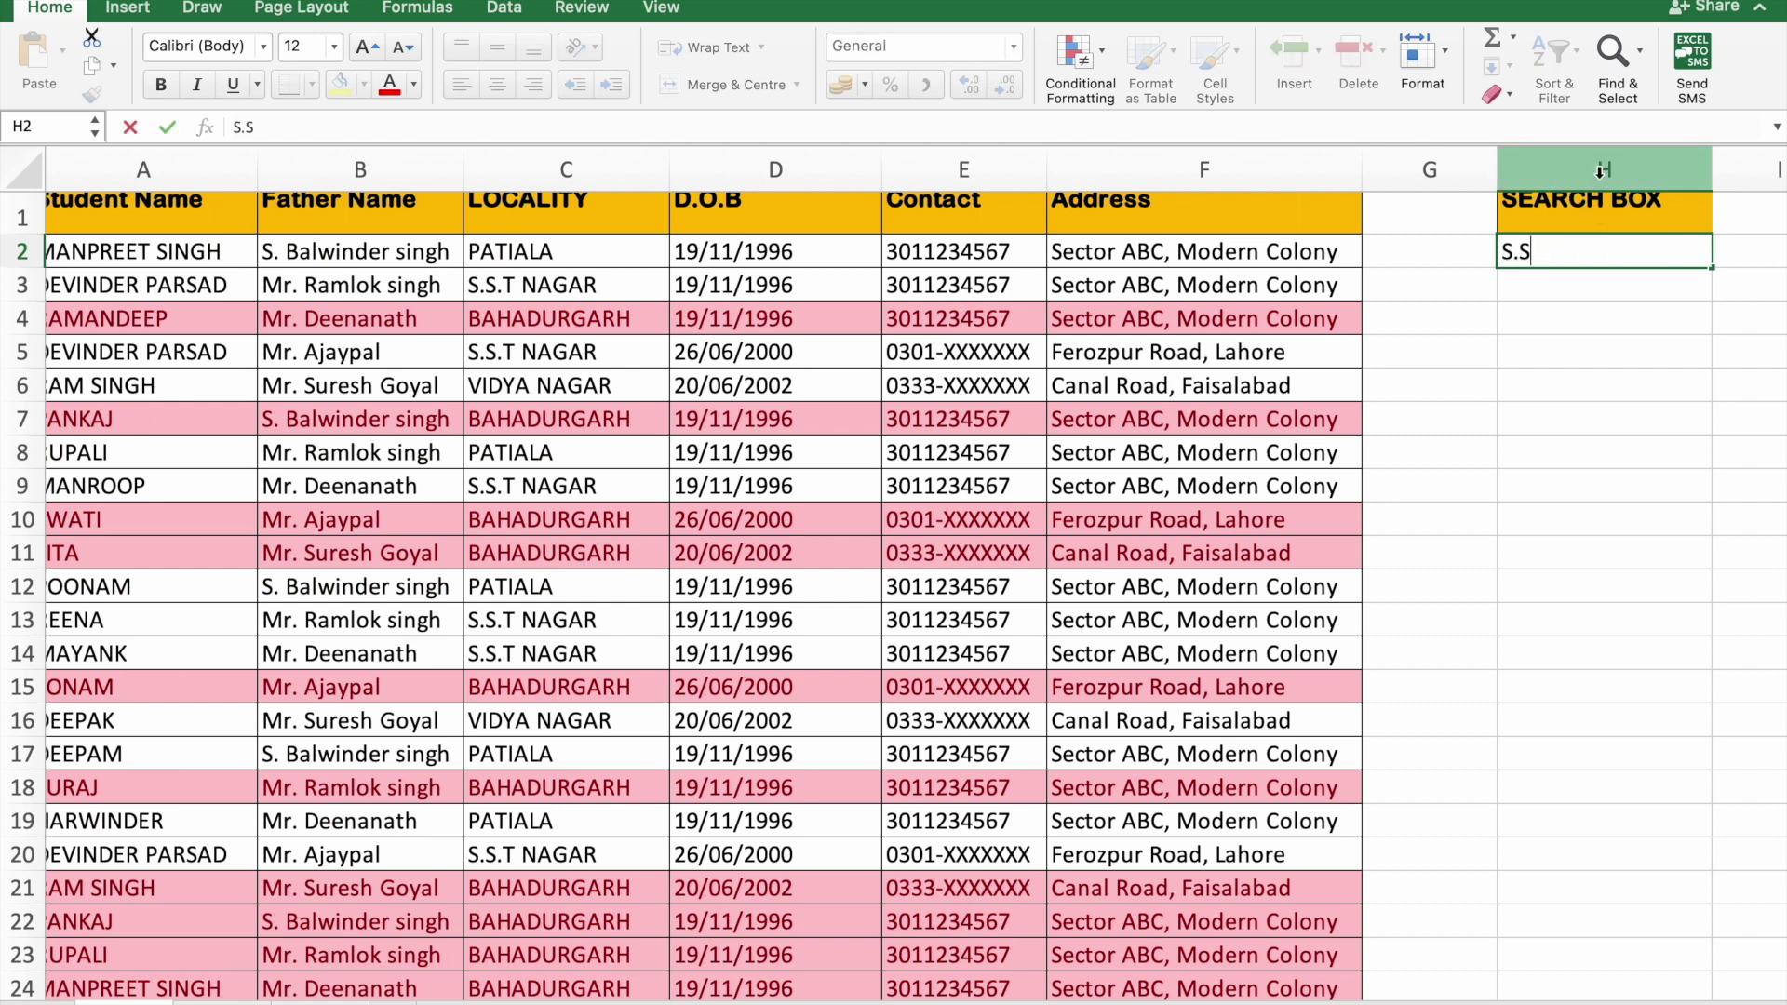
type(".T NAGAR")
key("Caps_Lock")
key("Return")
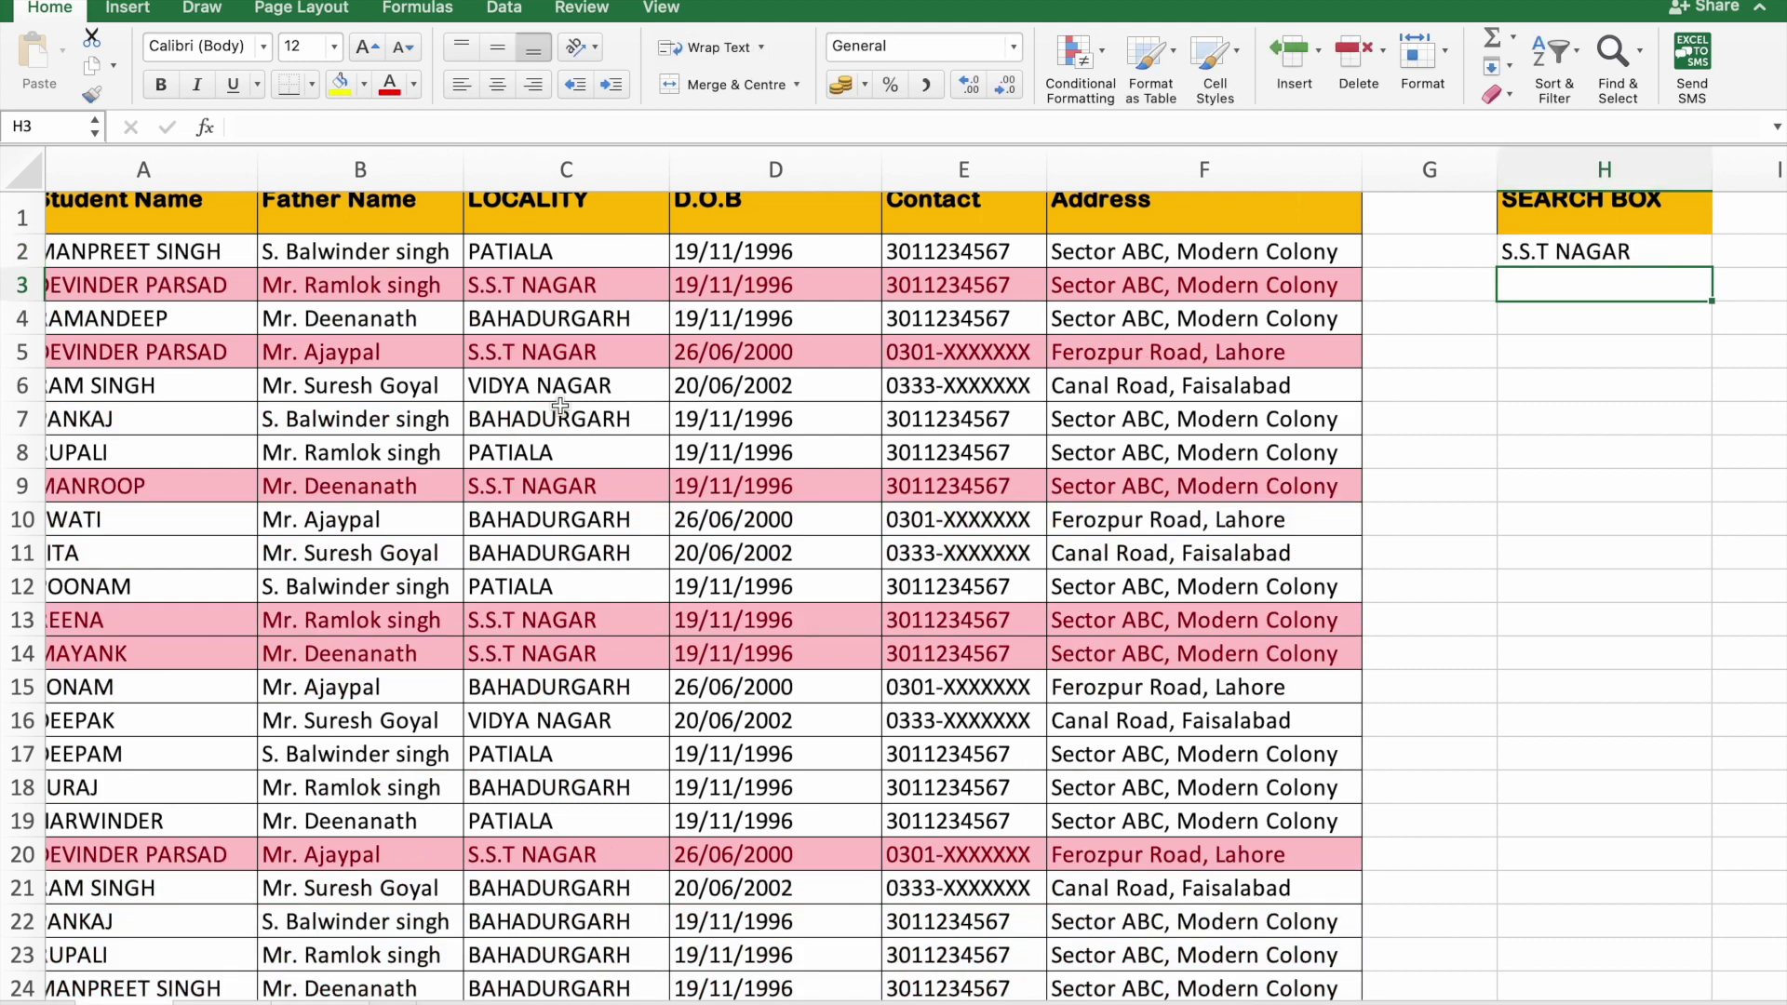
scroll(547, 937, "down", 1)
scroll(547, 937, "down", 1)
scroll(548, 937, "up", 2)
left_click(1624, 271)
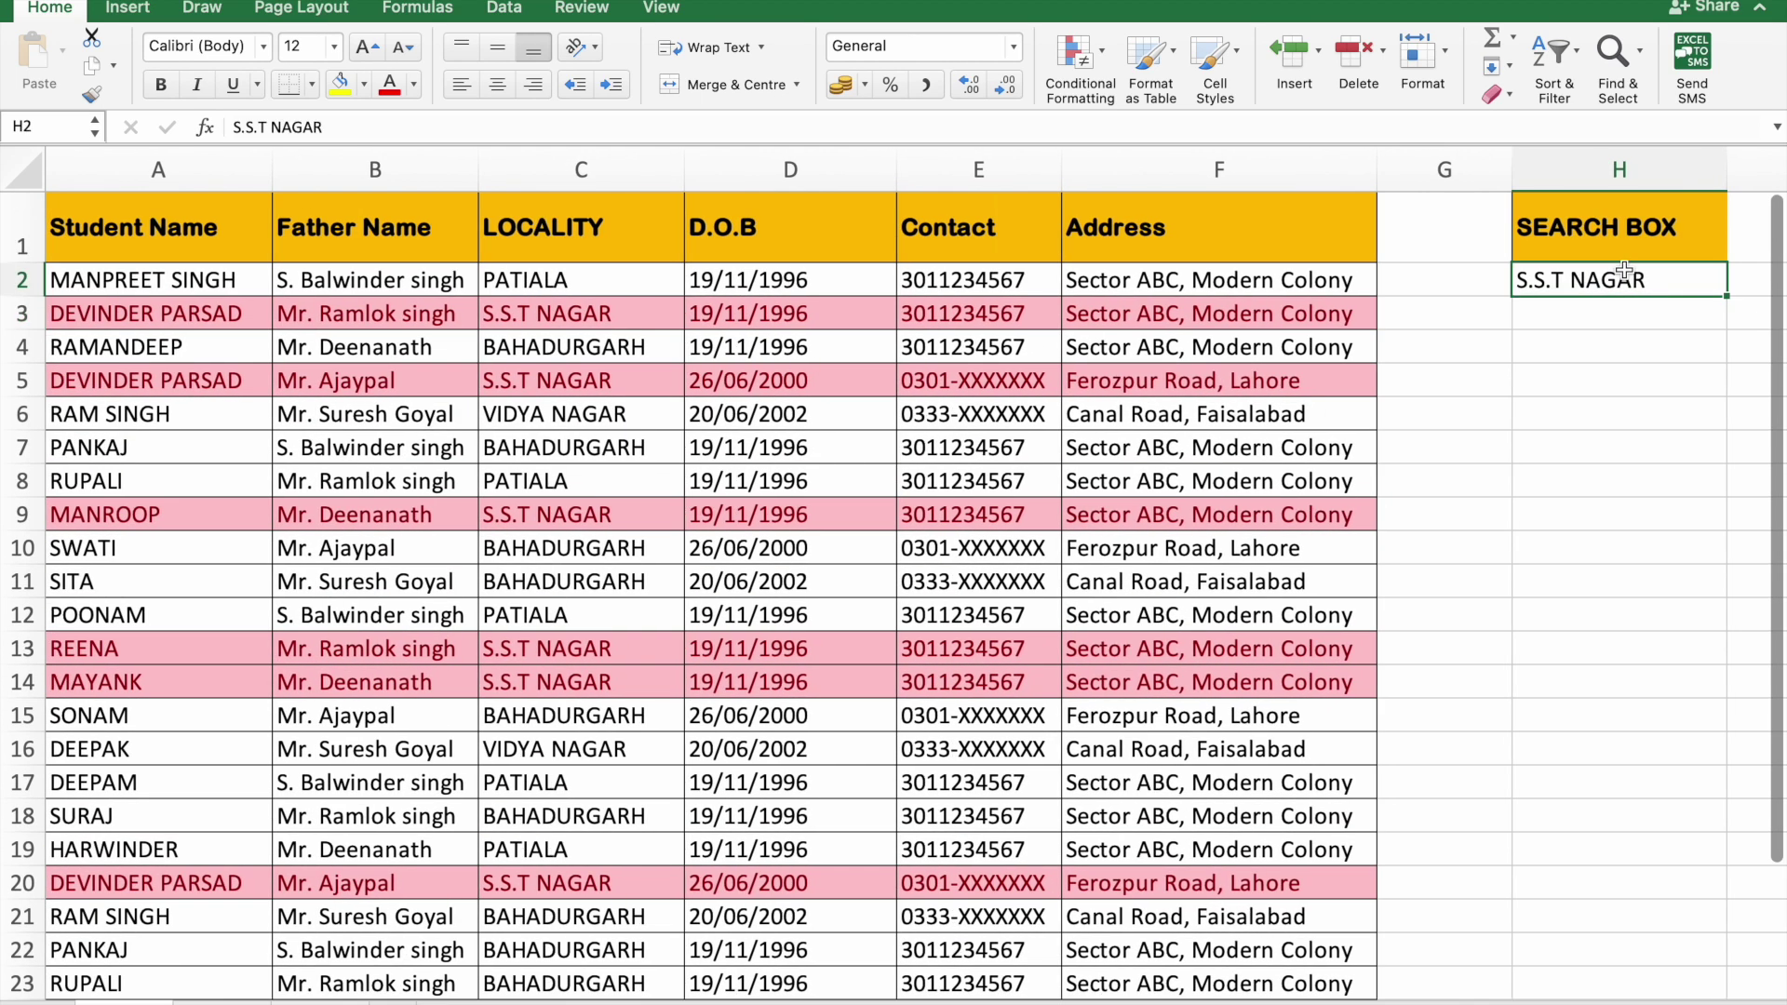